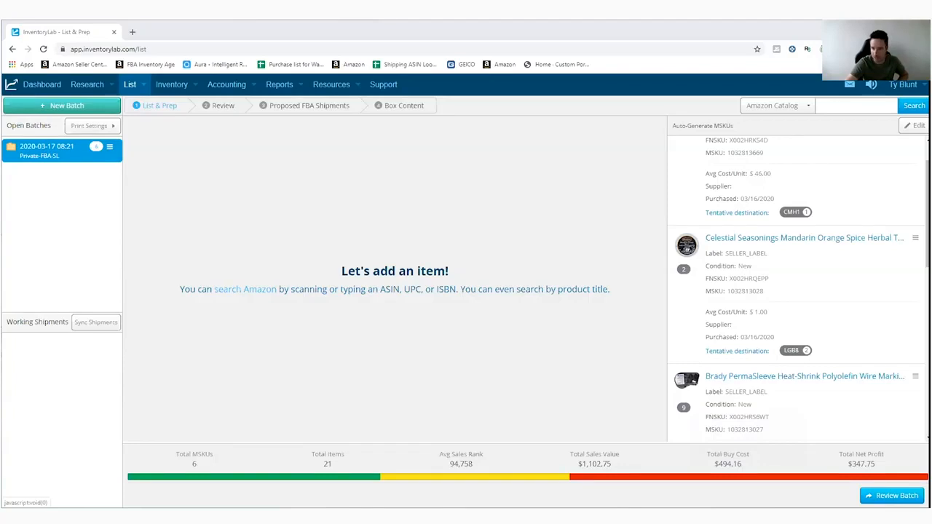
# Review the open batch and submit it, syncing with product feeds sent and proposed FBA shipment plans requested from Amazon
pyautogui.tripleClick(750, 253)
pyautogui.click(791, 259)
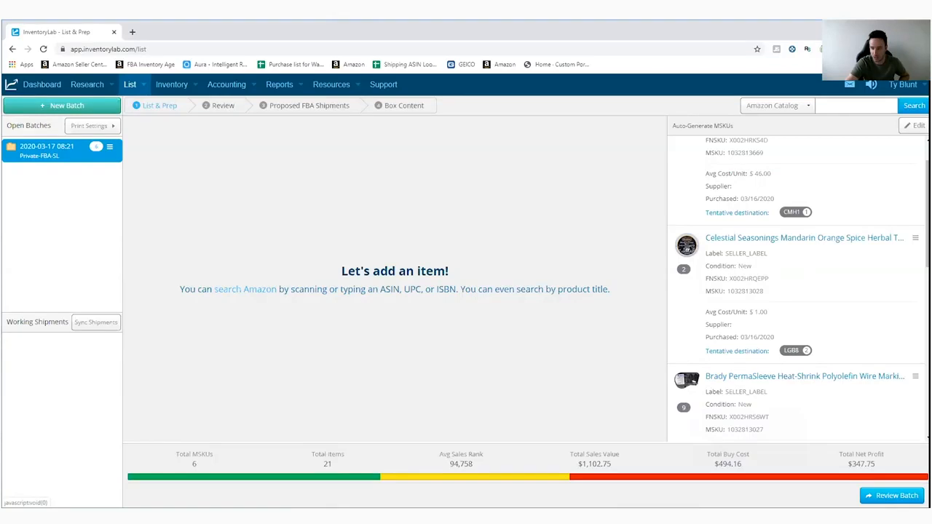
pyautogui.click(894, 495)
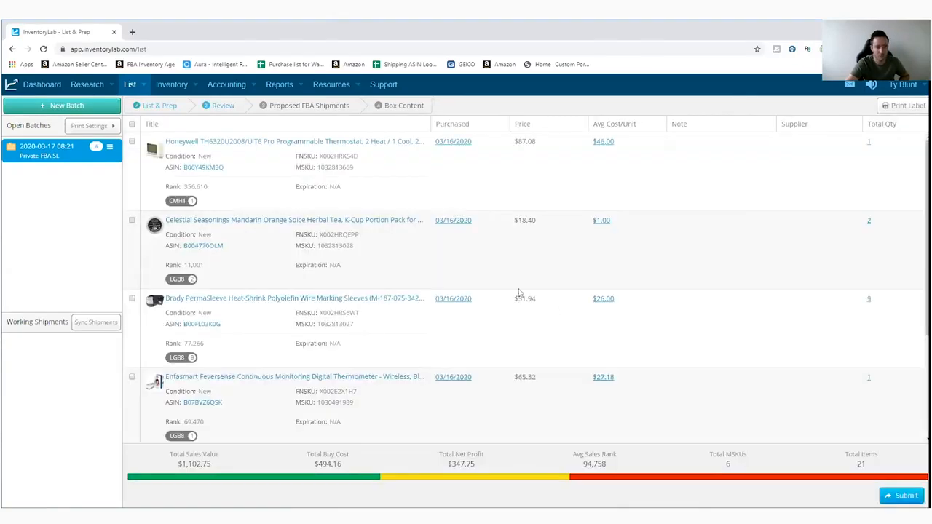
pyautogui.scroll(-2, 519, 293)
pyautogui.scroll(2, 519, 292)
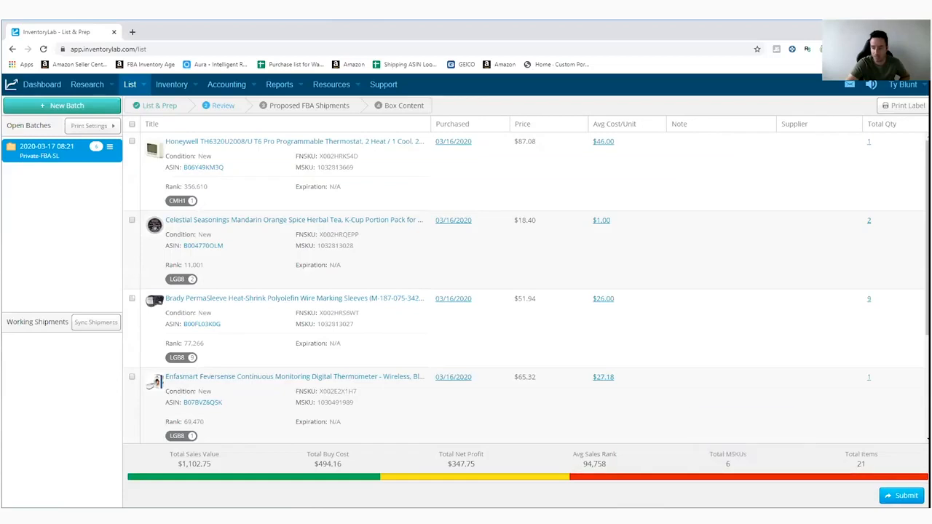
pyautogui.click(903, 495)
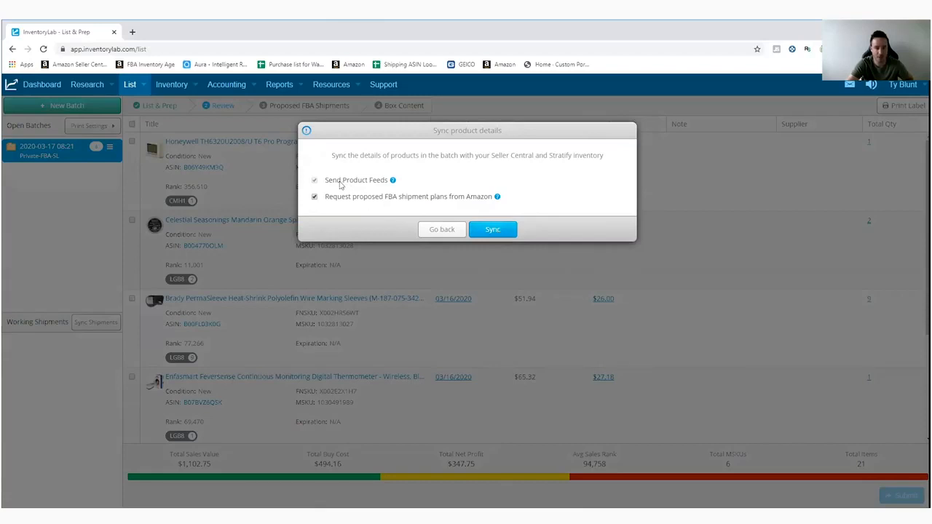
pyautogui.click(505, 230)
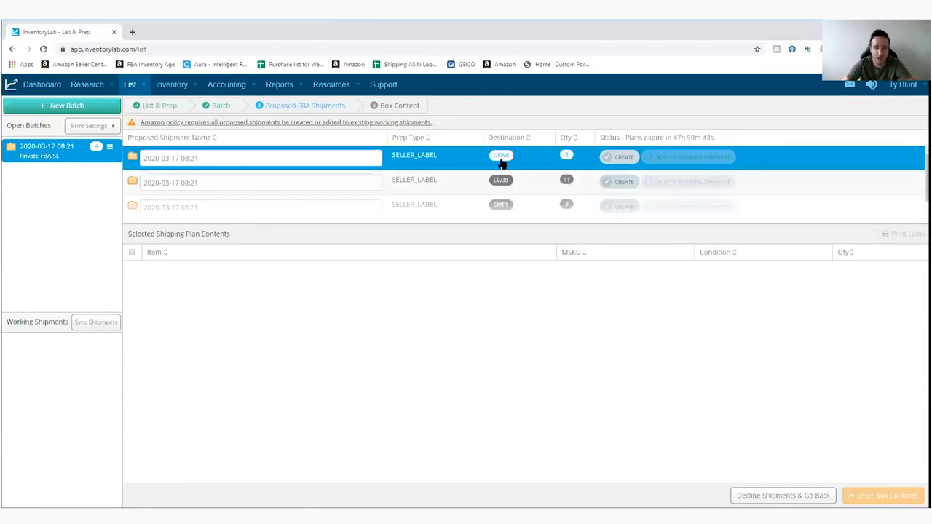
# Examine the destination and quantity of each proposed FBA shipment in the batch
pyautogui.scroll(-1, 505, 210)
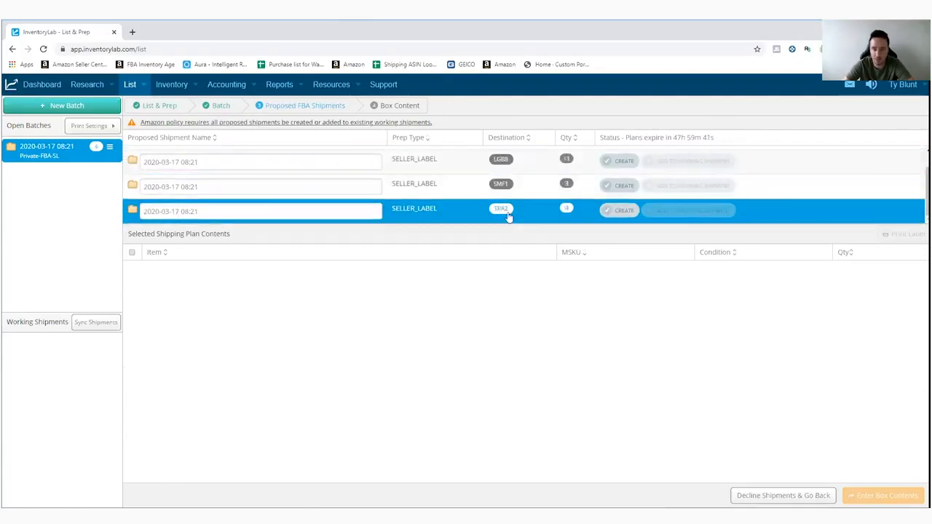
pyautogui.scroll(1, 508, 212)
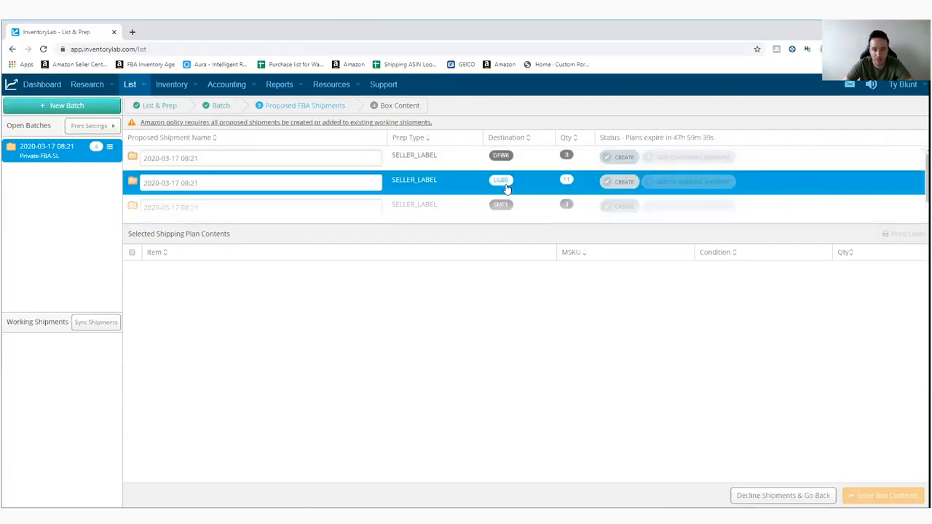
pyautogui.scroll(-1, 505, 166)
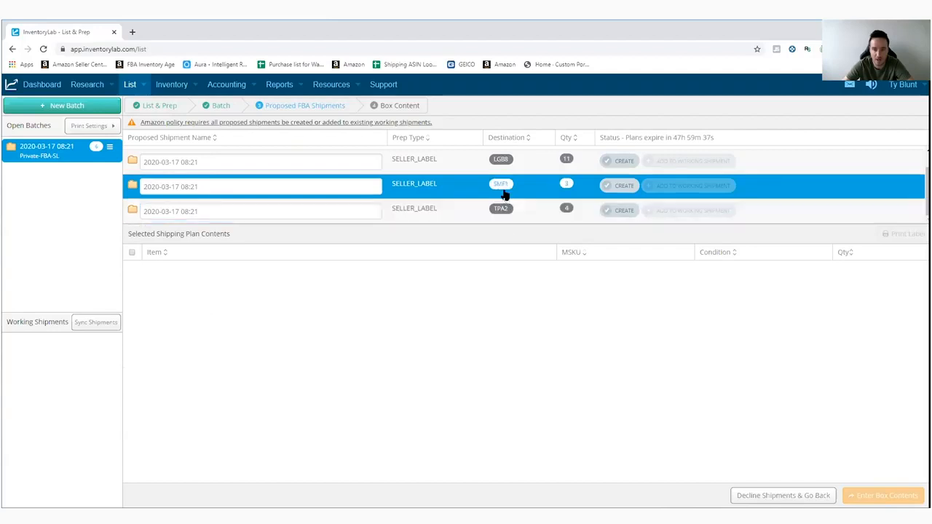
pyautogui.scroll(1, 506, 175)
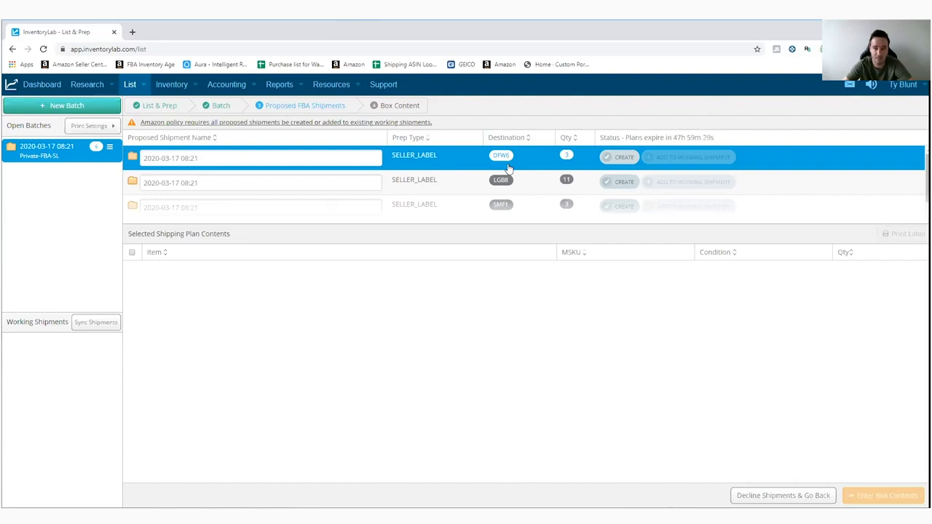
pyautogui.click(507, 176)
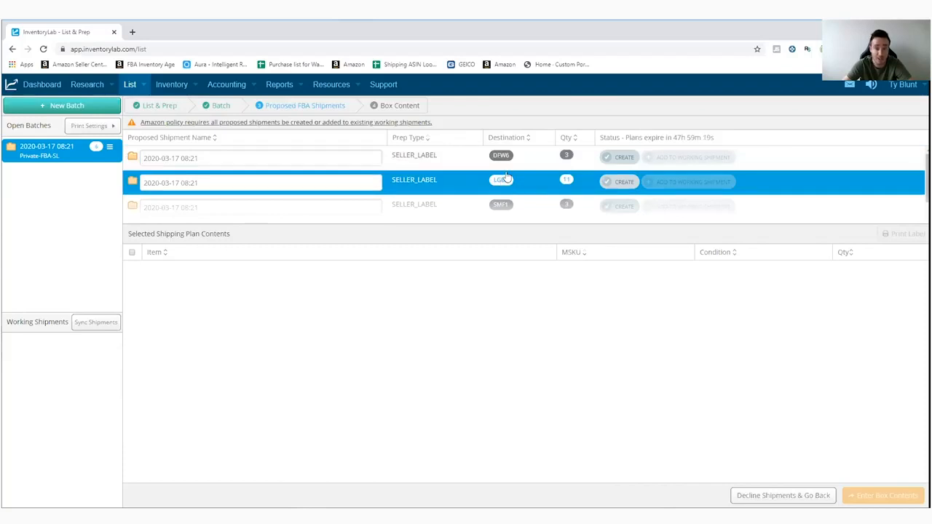
pyautogui.click(540, 194)
pyautogui.scroll(1, 541, 194)
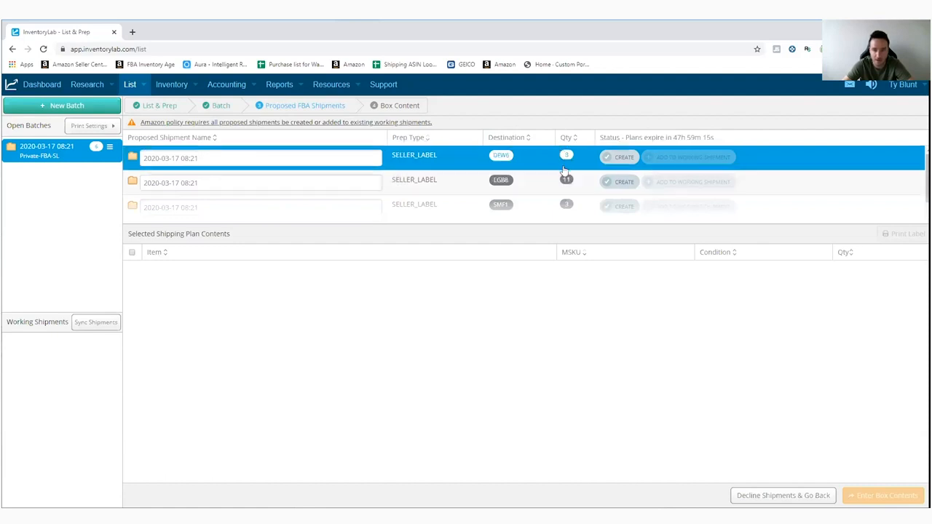
pyautogui.scroll(-1, 565, 173)
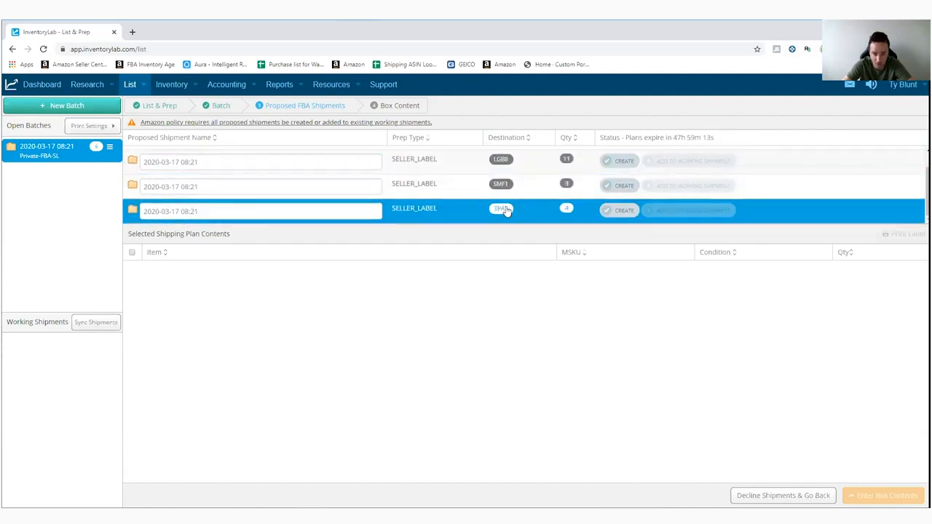
pyautogui.scroll(1, 535, 196)
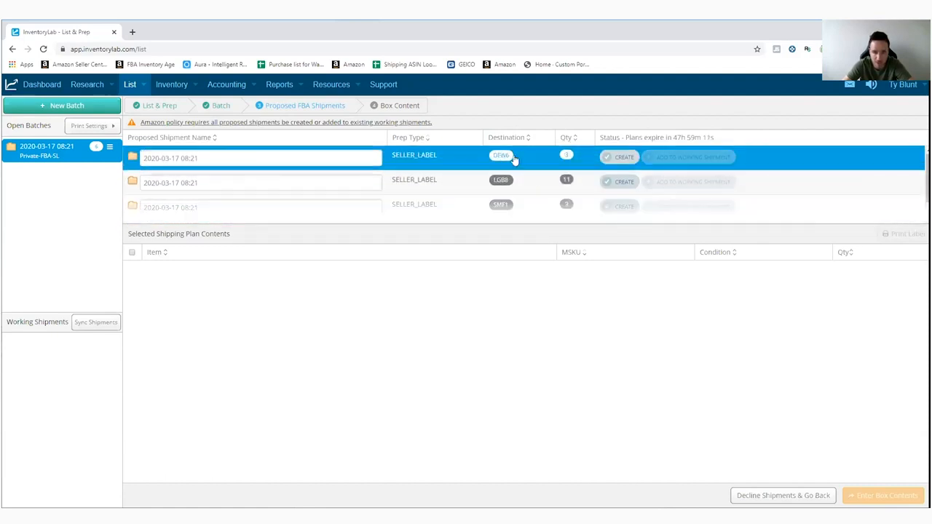
pyautogui.scroll(-1, 557, 187)
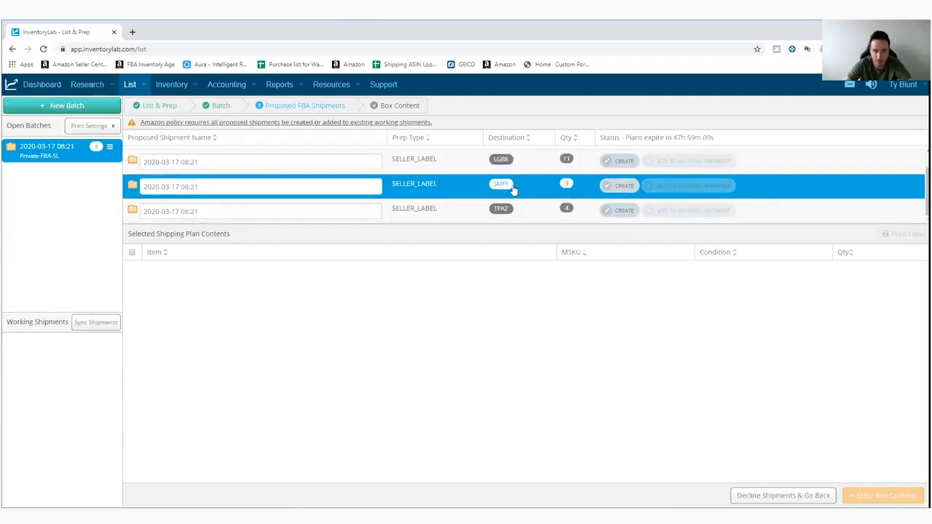
pyautogui.scroll(1, 561, 187)
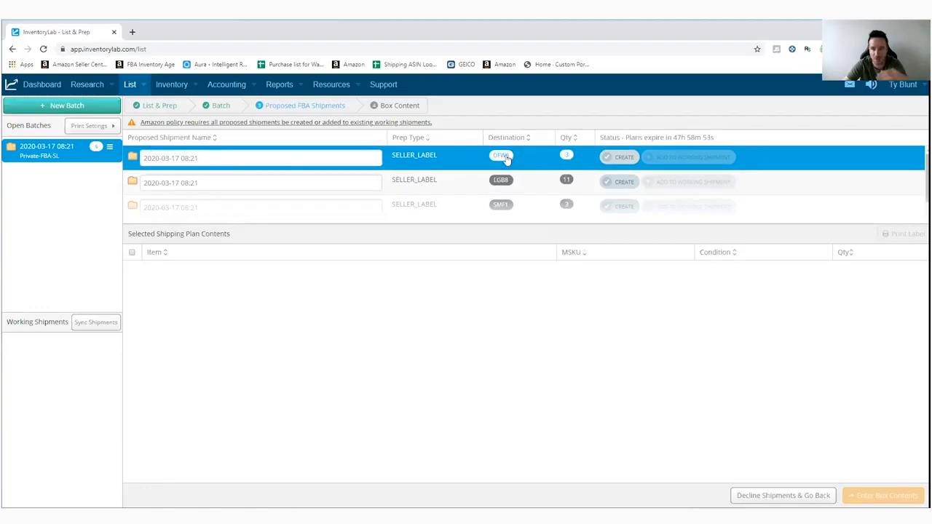
# Create the proposed shipment destined for DFW6 as a working shipment
pyautogui.click(618, 158)
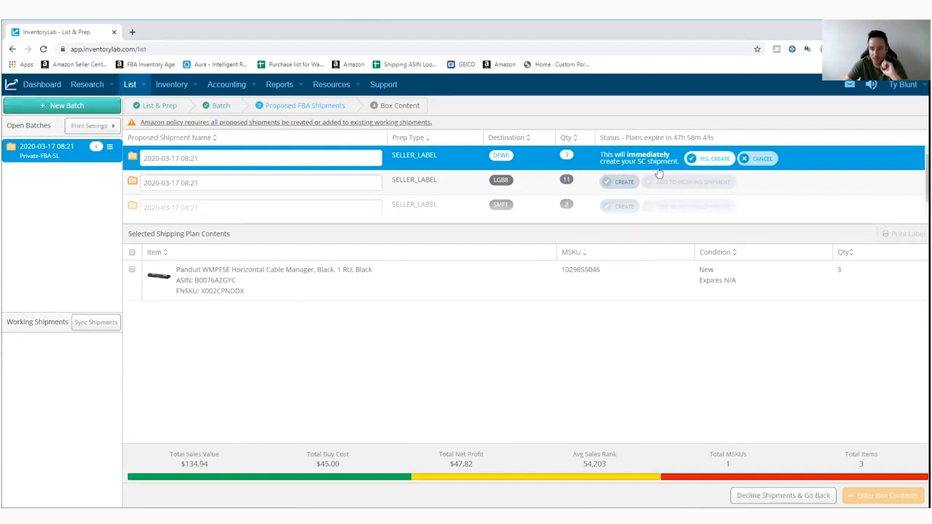
pyautogui.click(719, 160)
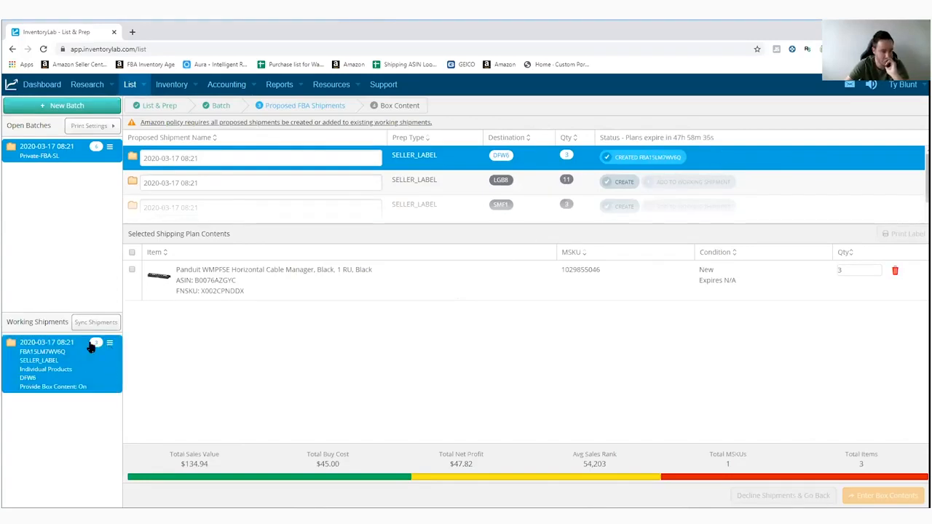
pyautogui.moveTo(7, 322); pyautogui.dragTo(73, 327)
pyautogui.click(209, 343)
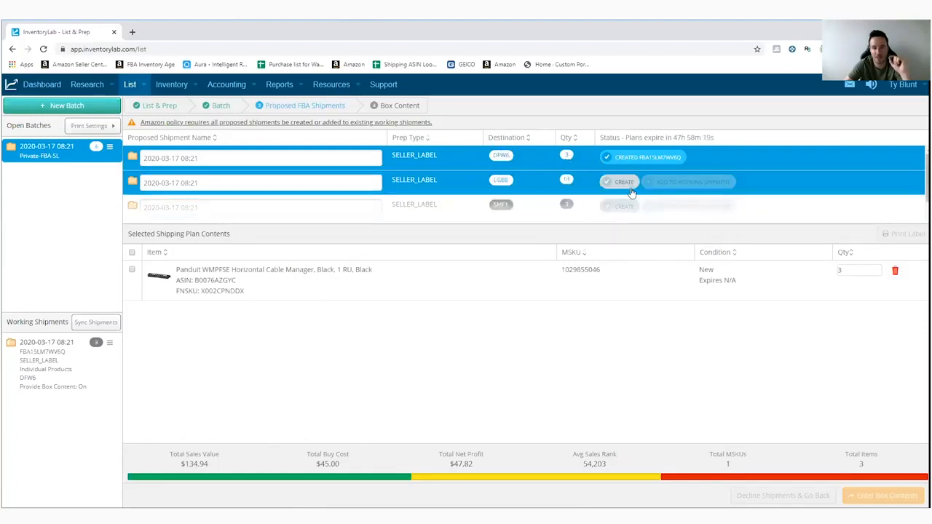
pyautogui.scroll(-1, 570, 202)
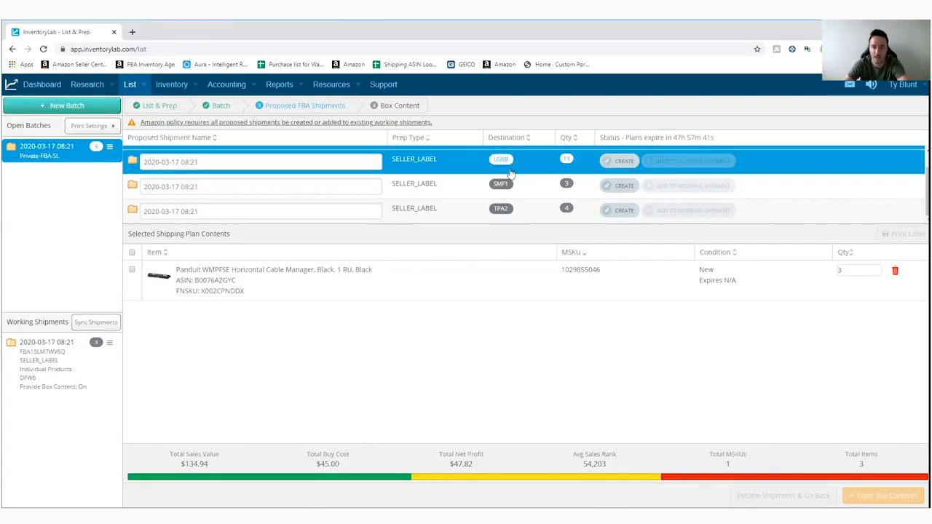
pyautogui.scroll(1, 524, 175)
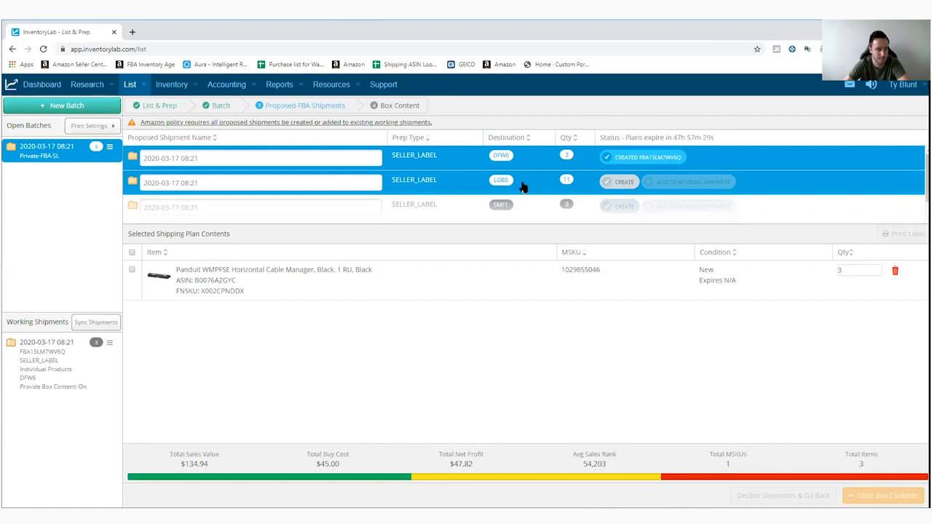
pyautogui.click(524, 184)
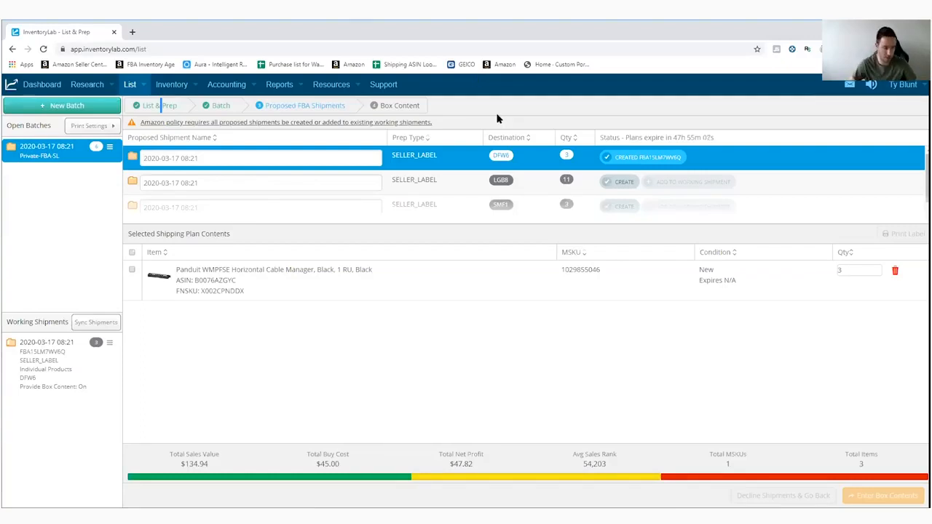
# Open the DFW6 working shipment's box content information and assign 3 Panduit cable managers to box U001
pyautogui.click(32, 380)
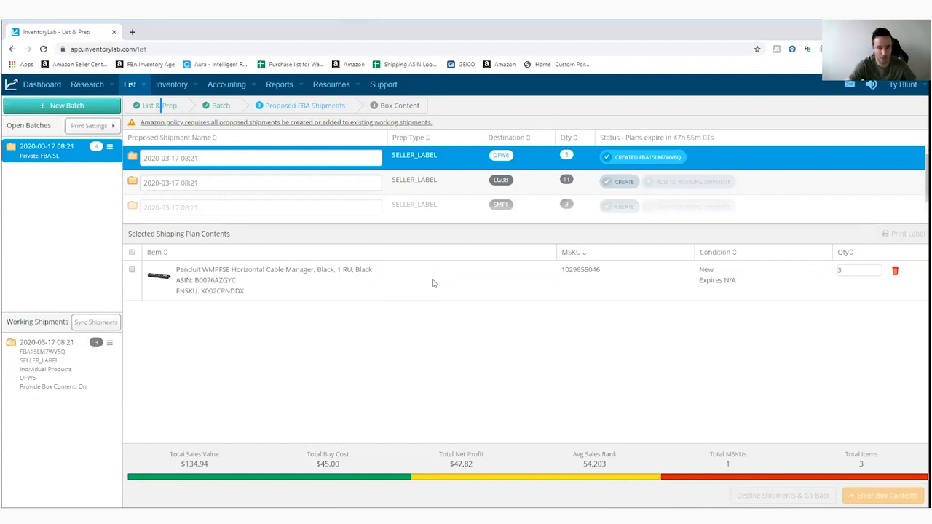
pyautogui.click(109, 344)
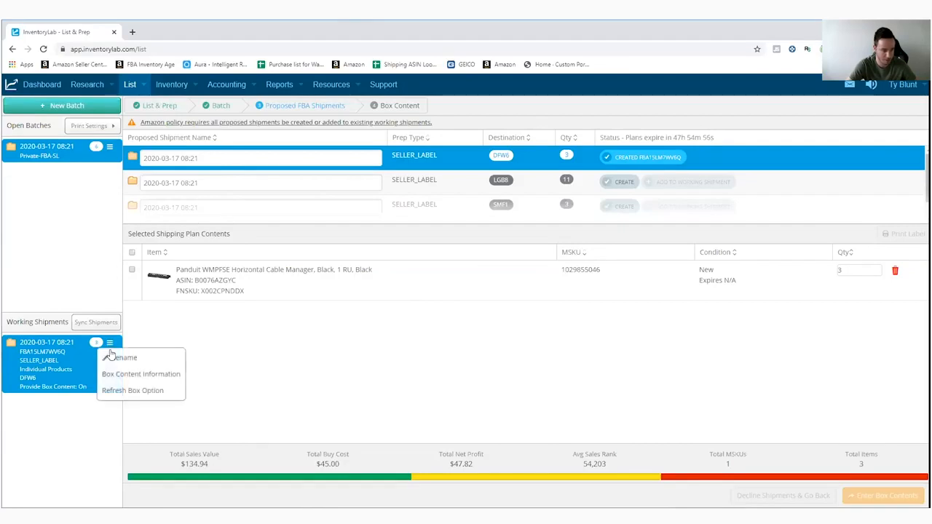
pyautogui.click(135, 375)
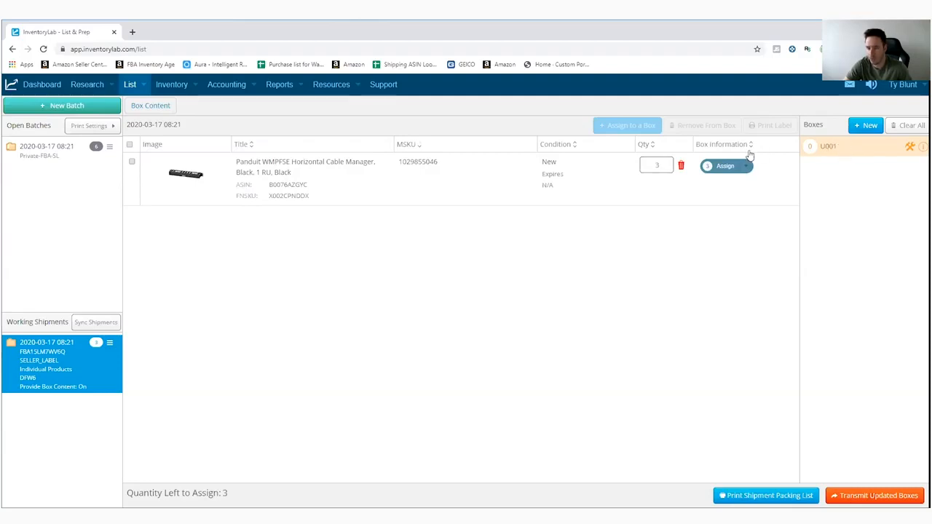
pyautogui.click(719, 167)
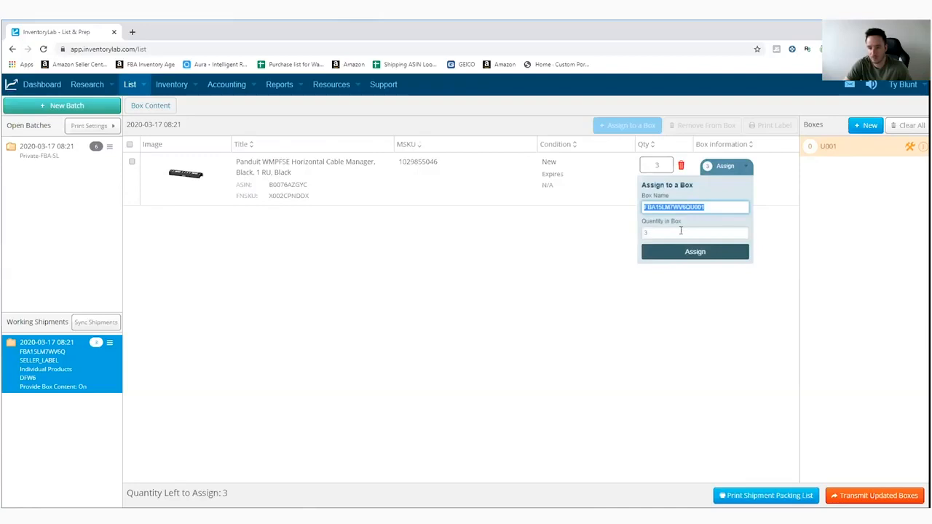
pyautogui.click(693, 252)
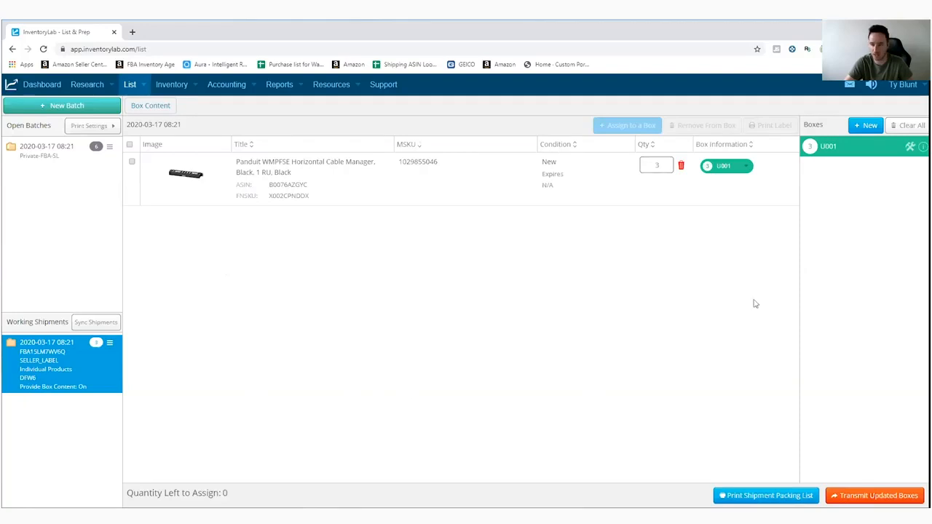
# Add one new box to the shipment, and start and finish a scanning session for it
pyautogui.click(865, 126)
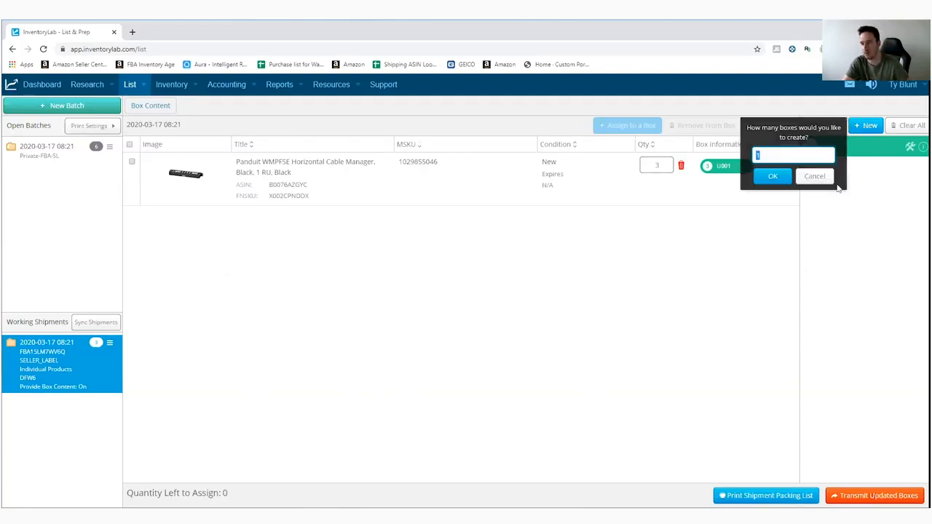
pyautogui.click(781, 180)
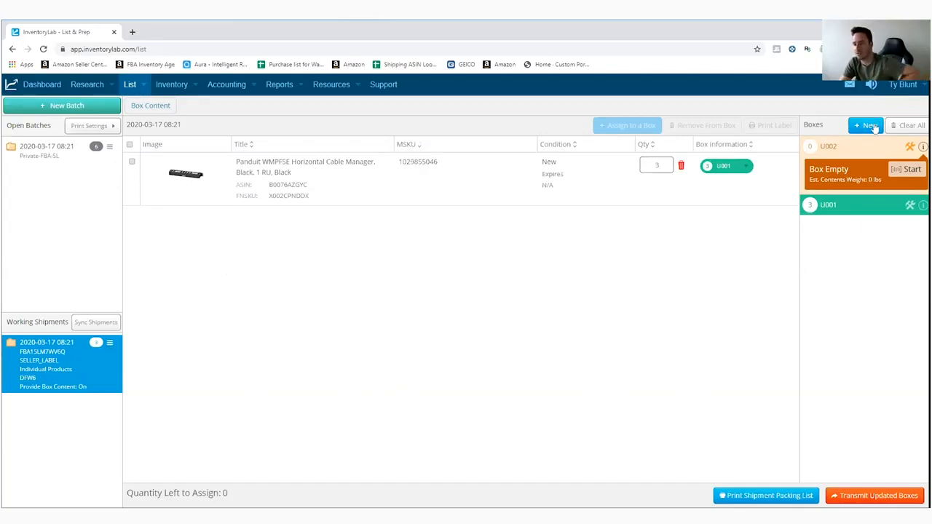
pyautogui.click(905, 170)
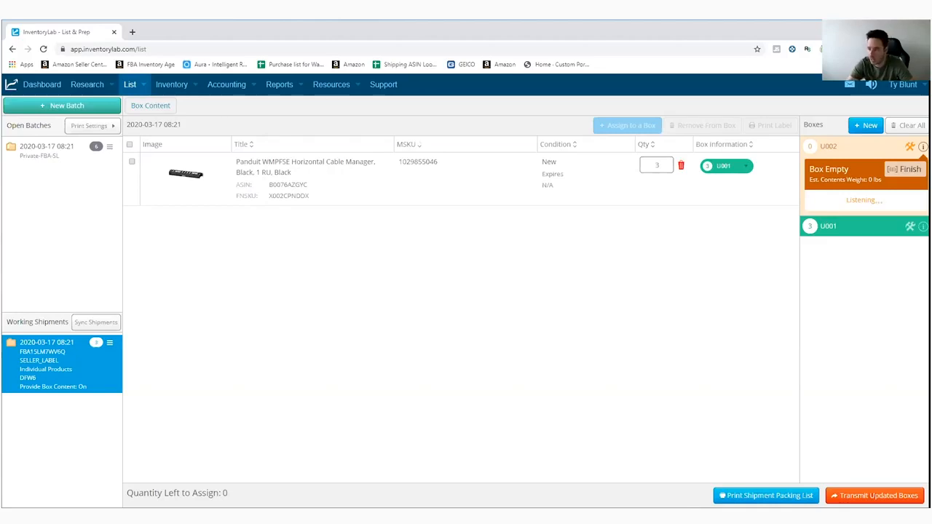
pyautogui.click(908, 172)
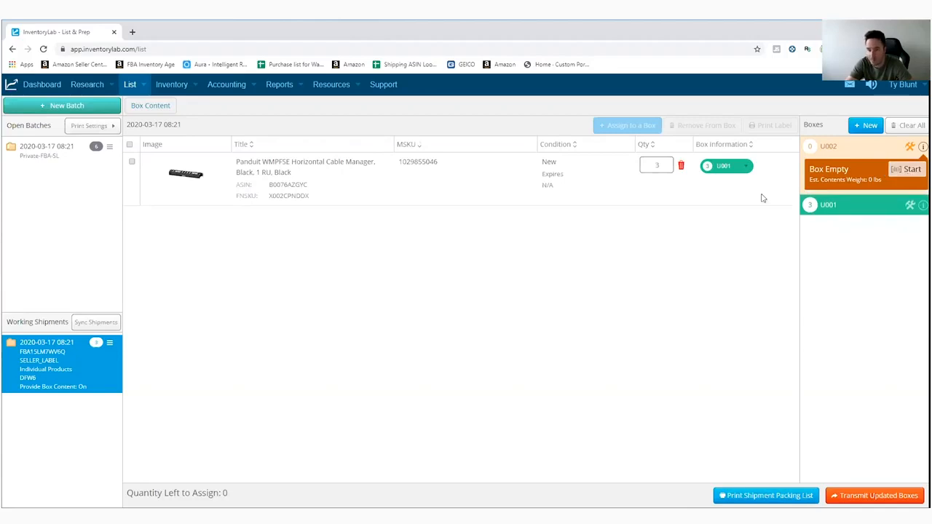
# Set the quantity of Panduit cable managers assigned to box U001 to 1
pyautogui.click(726, 165)
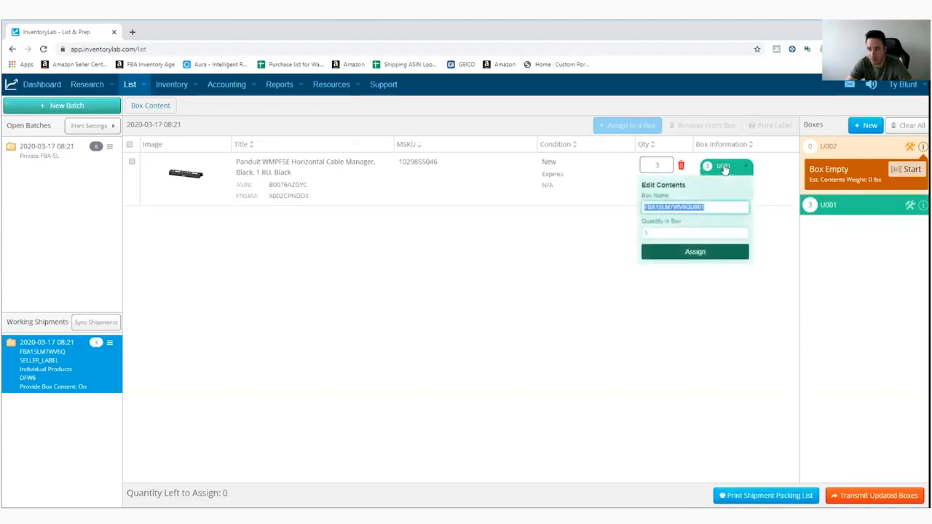
pyautogui.click(710, 301)
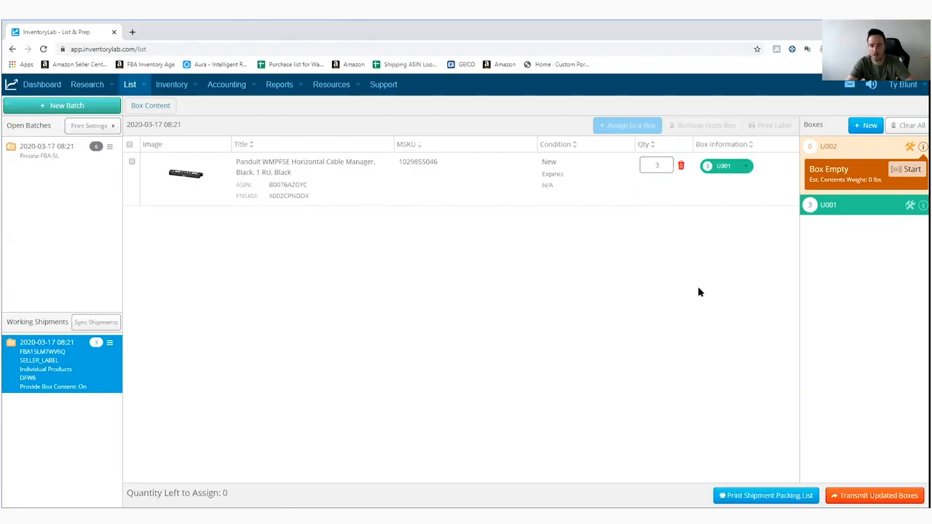
pyautogui.click(724, 167)
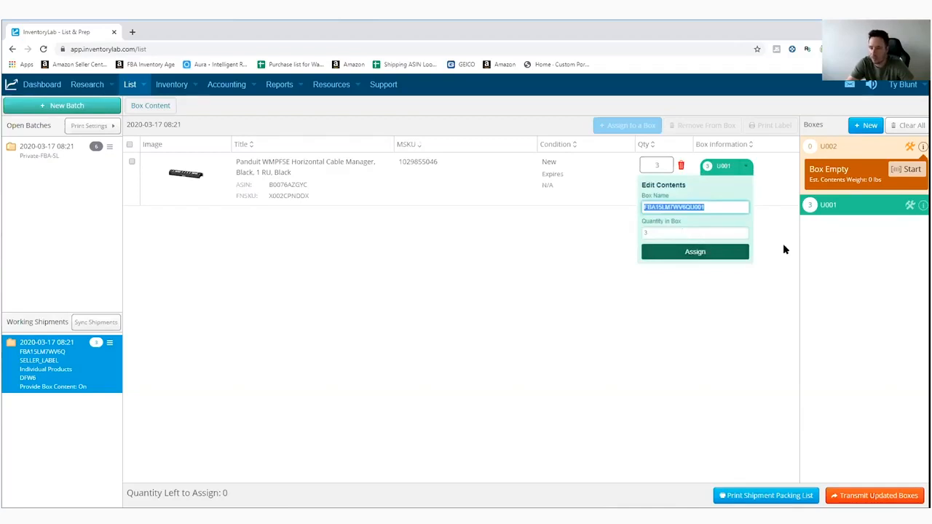
pyautogui.click(678, 232)
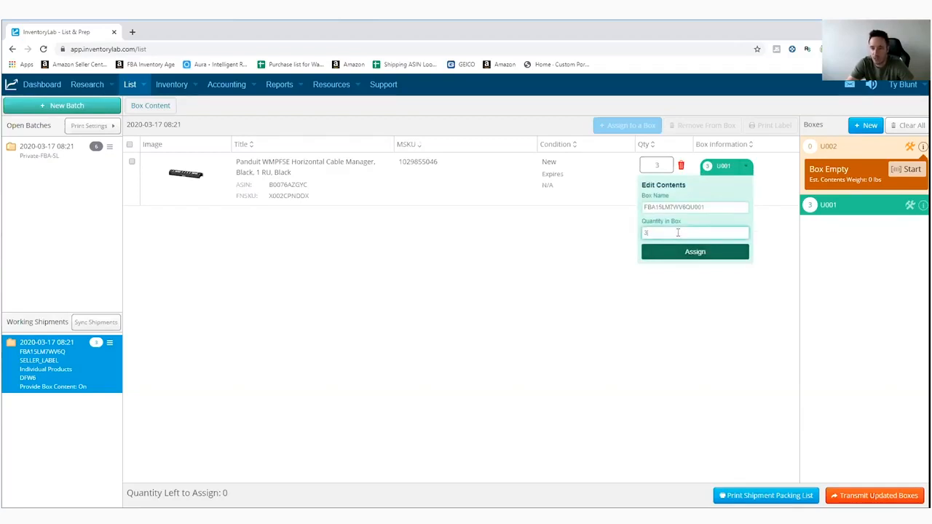
pyautogui.press('BackSpace')
pyautogui.write('1')
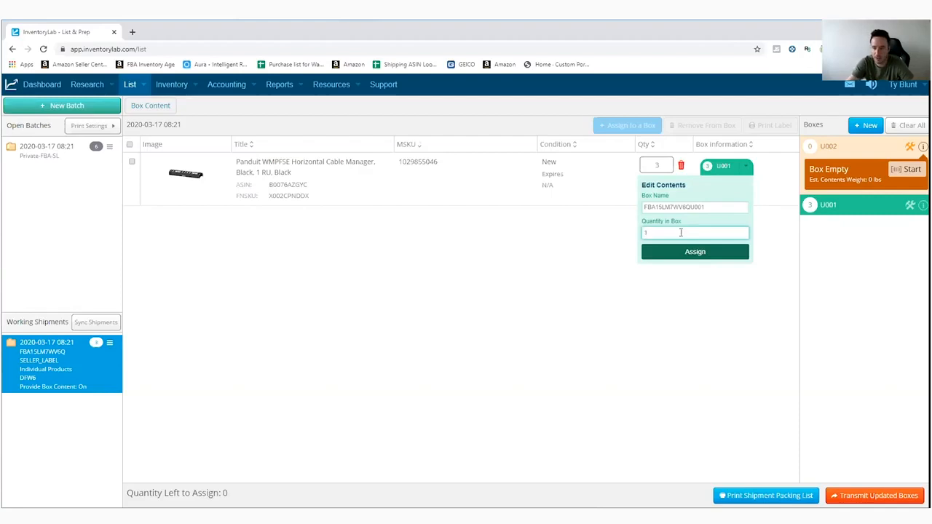
pyautogui.click(694, 254)
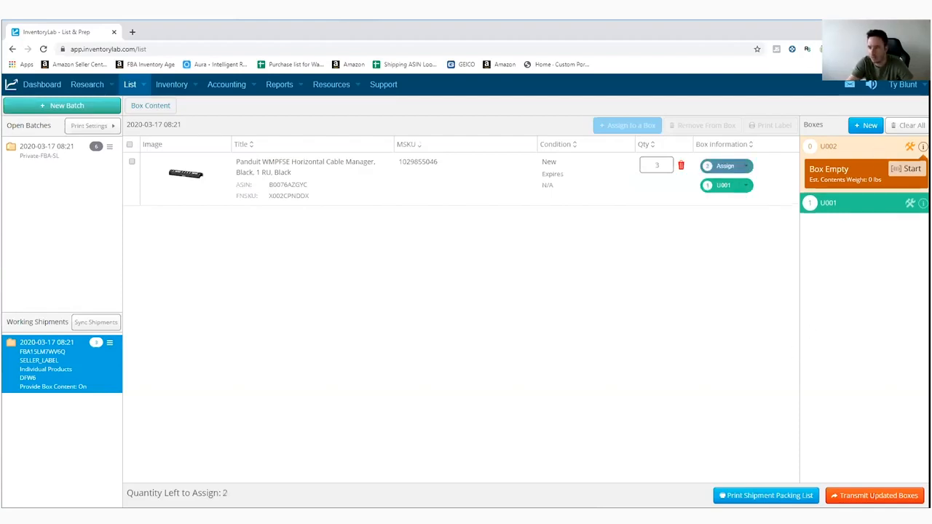
# Assign the remaining 2 Panduit cable managers to box U002 and collapse that box's contents details
pyautogui.click(922, 147)
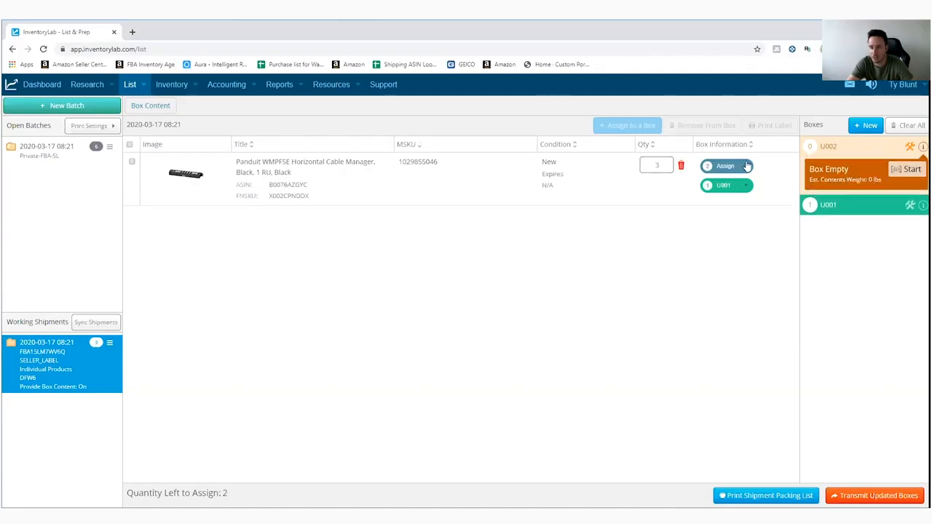
pyautogui.click(745, 166)
pyautogui.click(713, 207)
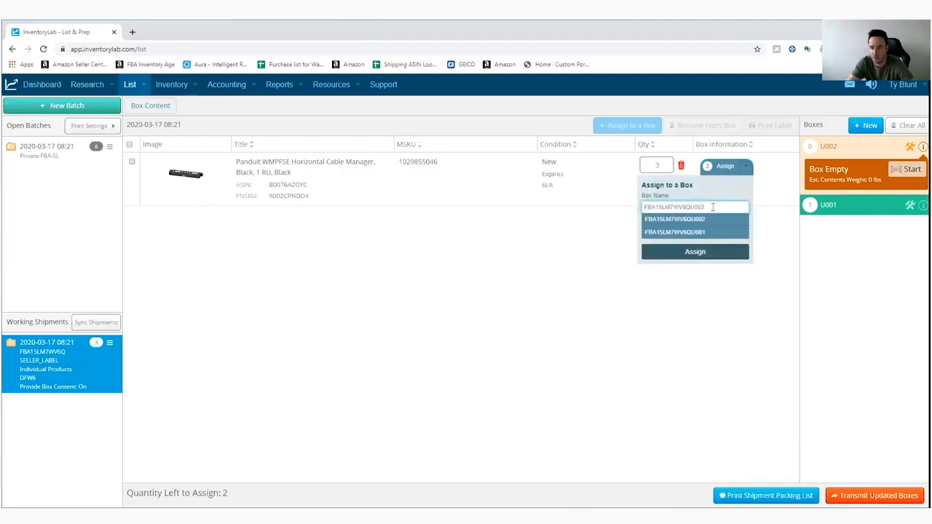
pyautogui.click(719, 199)
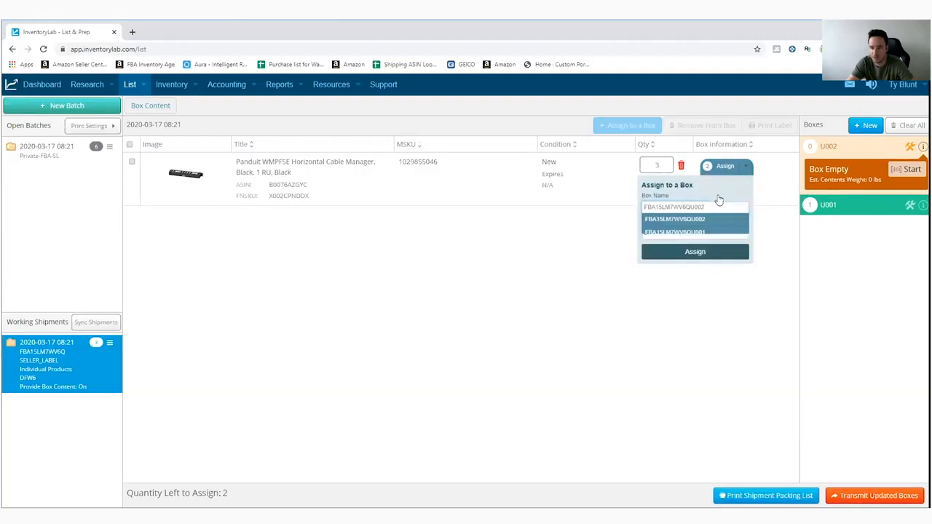
pyautogui.click(734, 251)
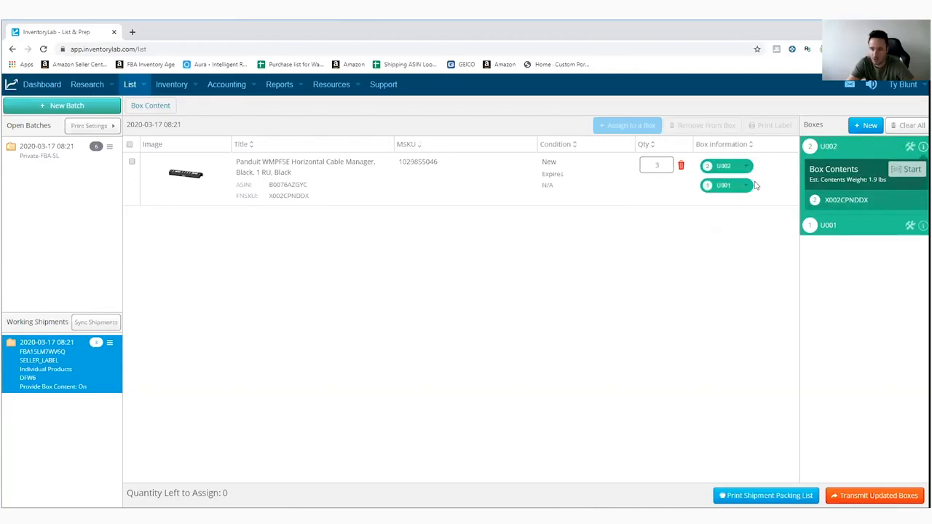
pyautogui.click(923, 147)
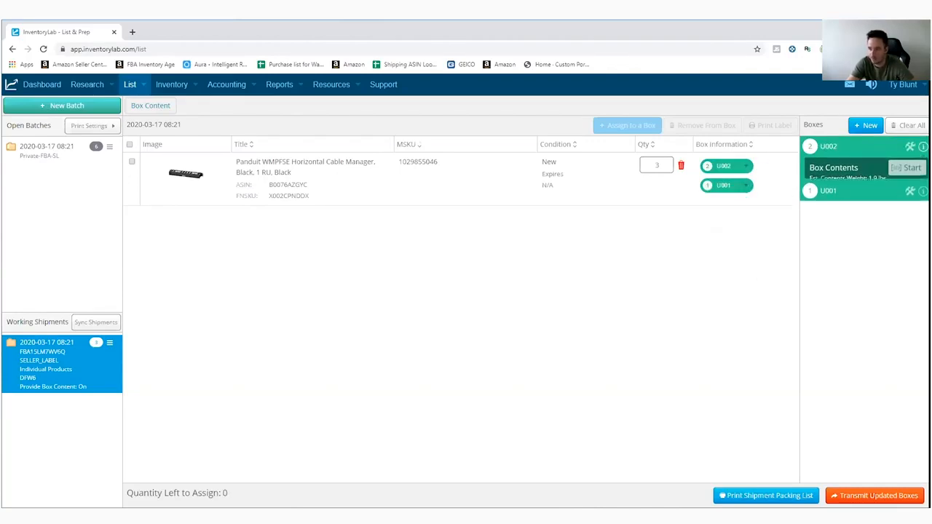
pyautogui.click(923, 147)
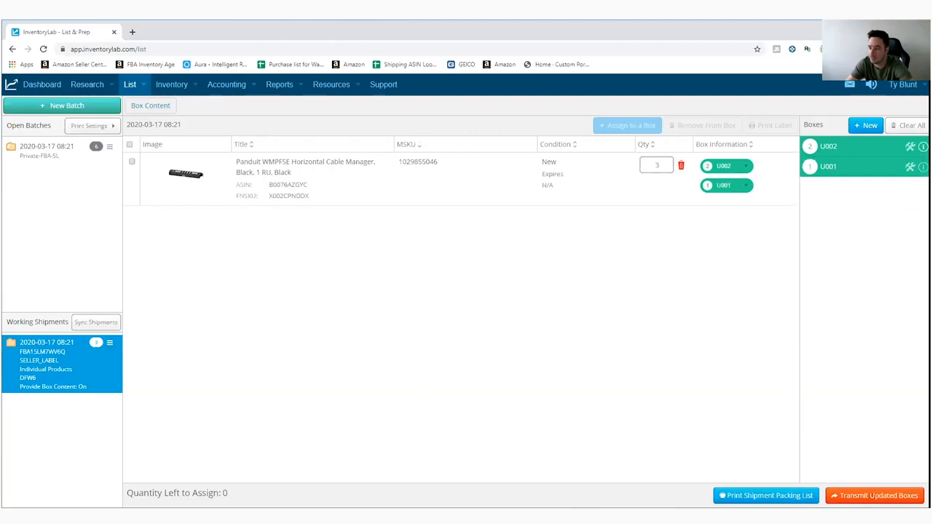
# Delete box U002 and assign its 2 Panduit cable managers to box U001
pyautogui.click(909, 146)
pyautogui.click(894, 190)
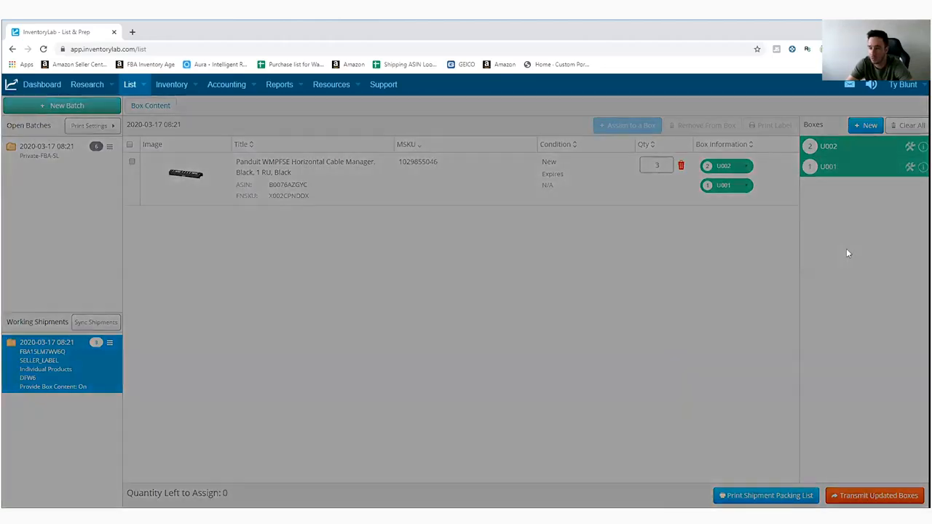
pyautogui.click(452, 198)
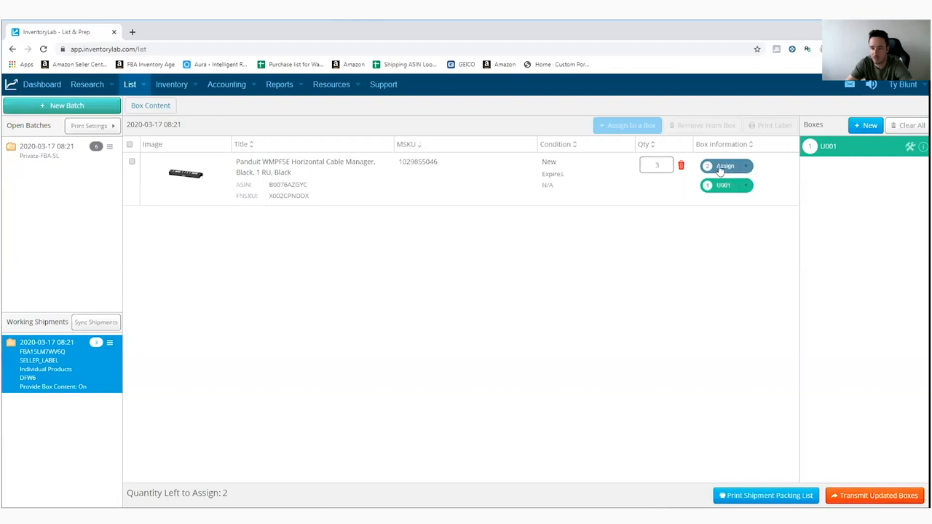
pyautogui.click(721, 166)
pyautogui.click(696, 252)
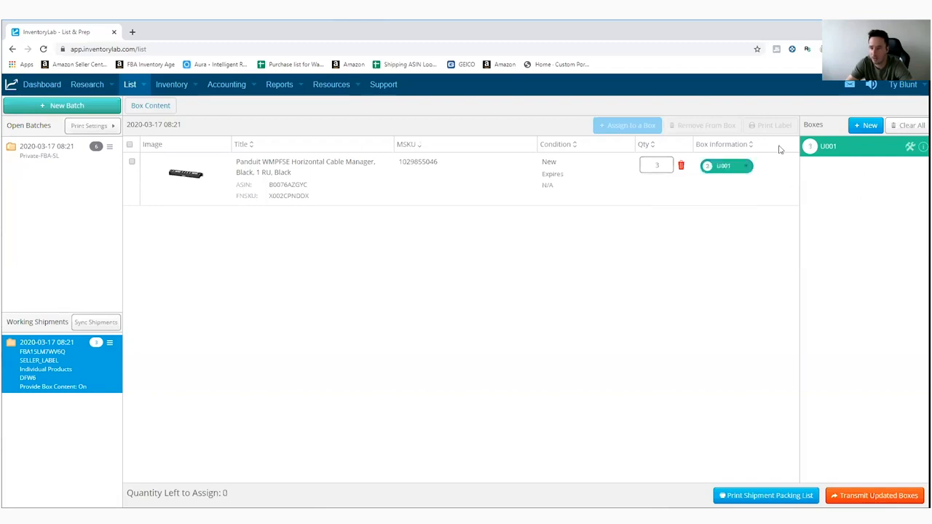
pyautogui.doubleClick(834, 145)
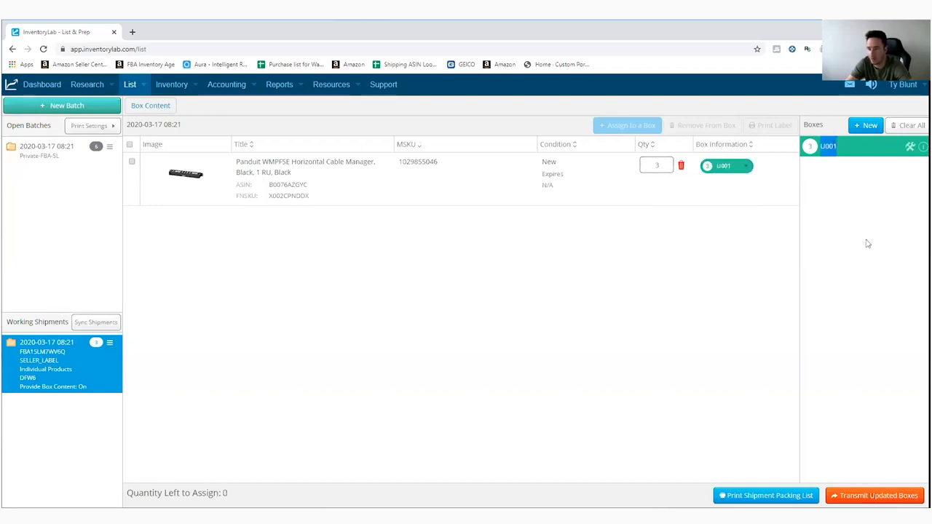
pyautogui.click(828, 181)
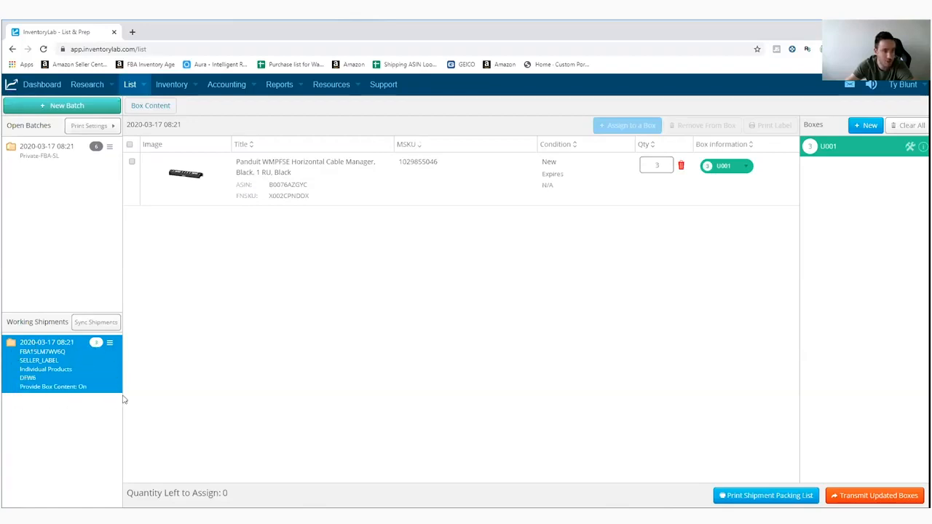
pyautogui.click(119, 145)
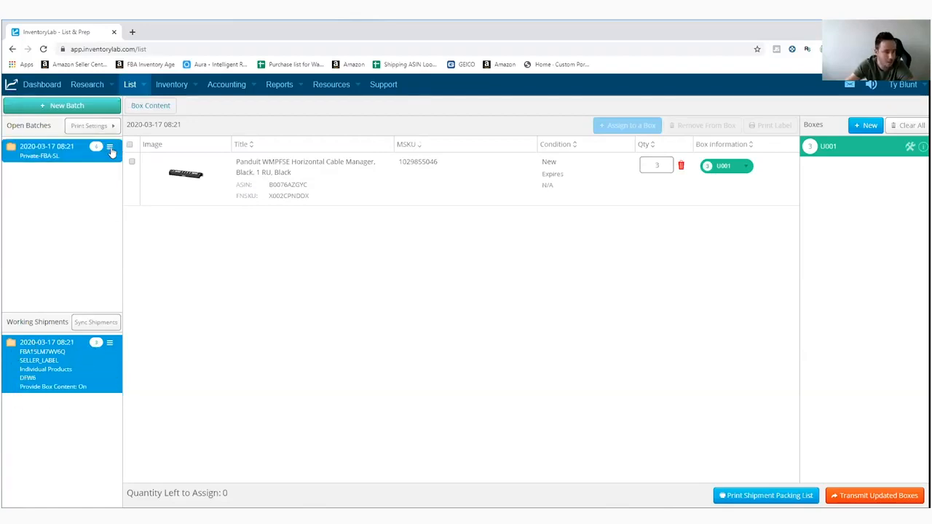
pyautogui.click(110, 148)
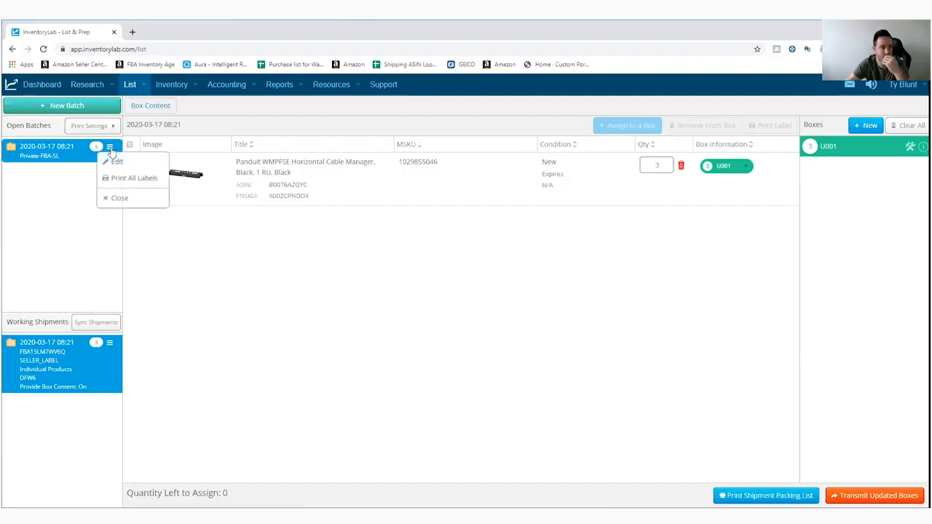
pyautogui.click(50, 149)
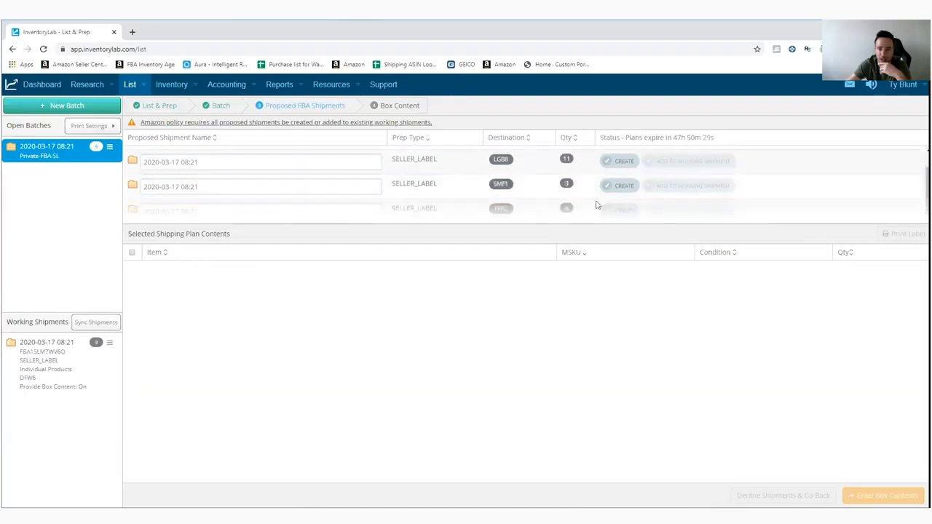
pyautogui.scroll(-1, 628, 214)
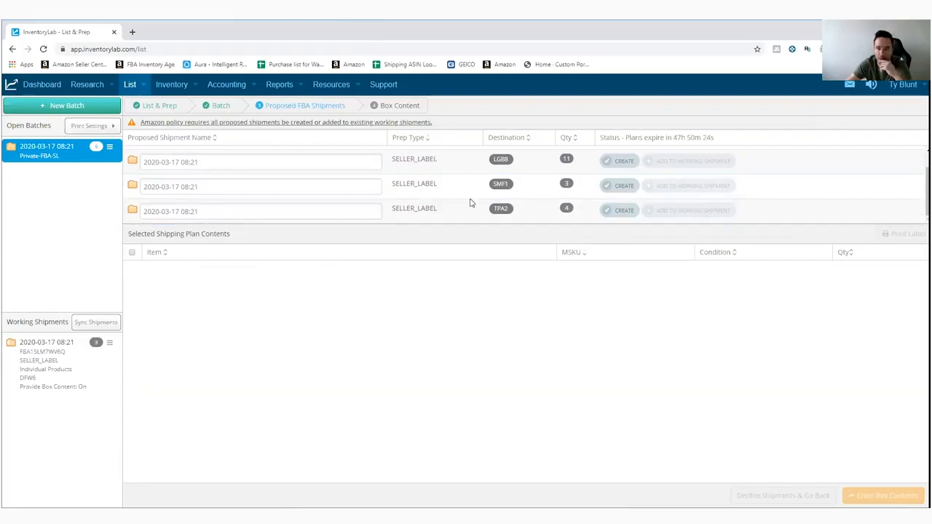
pyautogui.scroll(1, 618, 191)
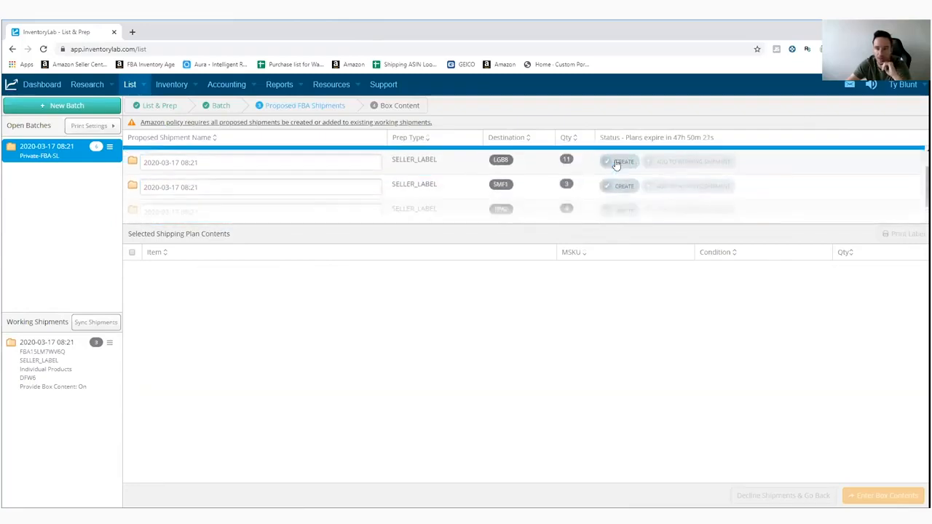
pyautogui.scroll(-1, 618, 183)
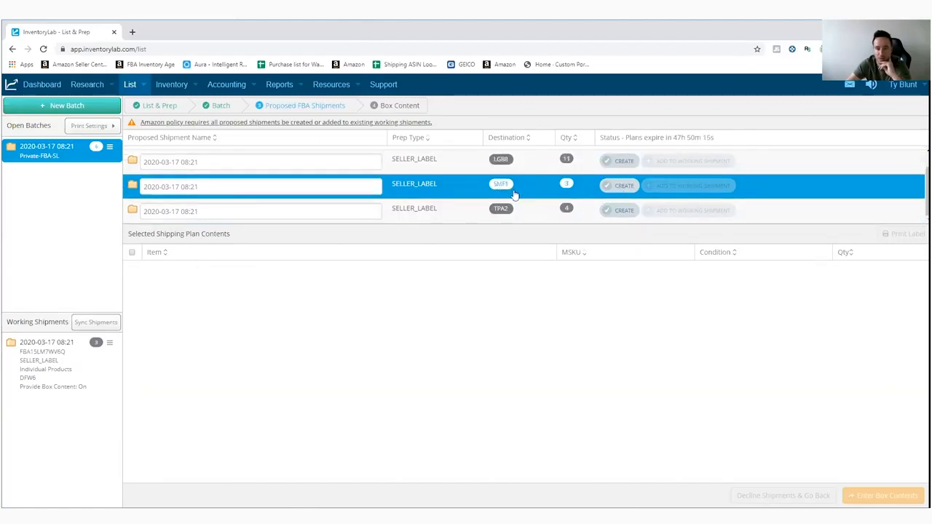
pyautogui.click(624, 187)
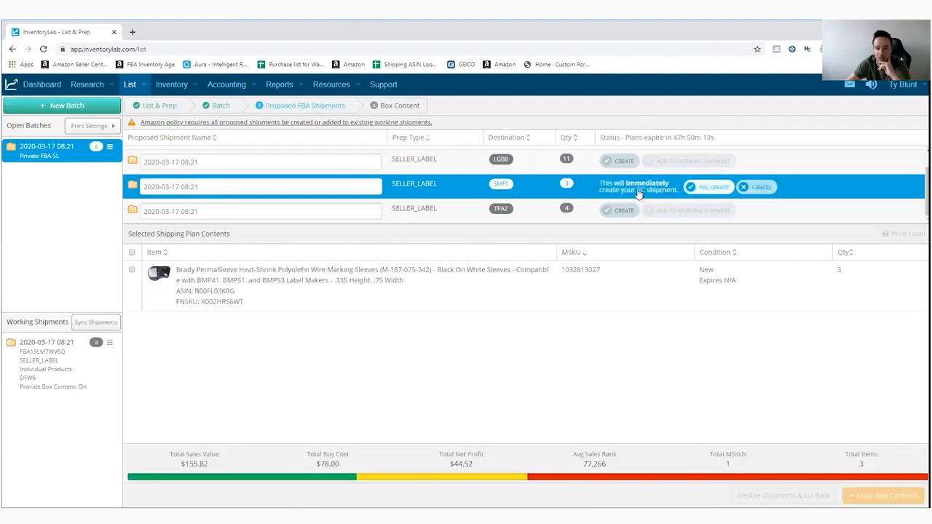
pyautogui.click(709, 187)
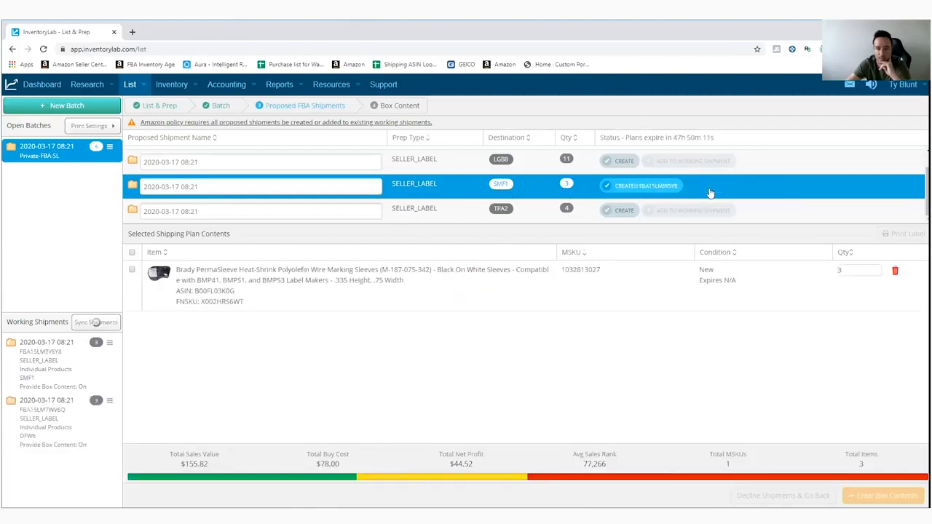
# Open the box content information of the SMF1 working shipment
pyautogui.click(97, 354)
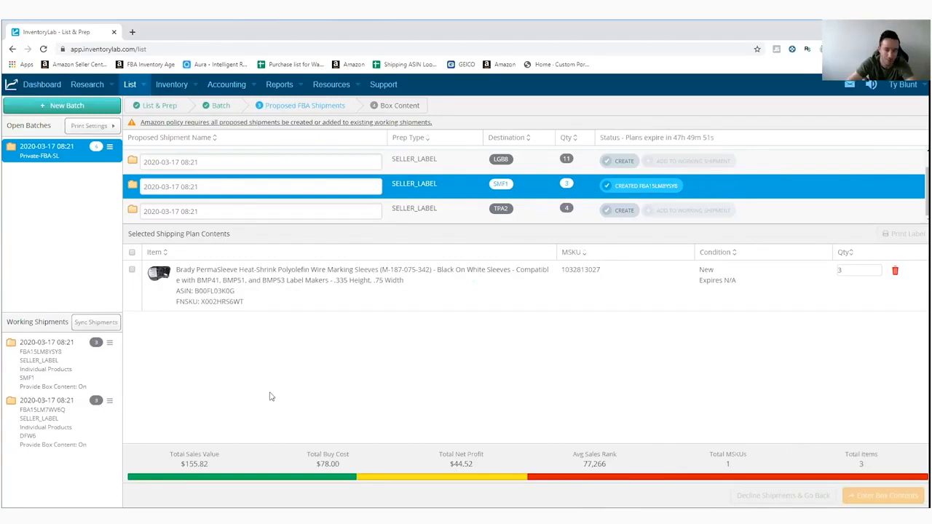
pyautogui.click(91, 411)
pyautogui.click(82, 369)
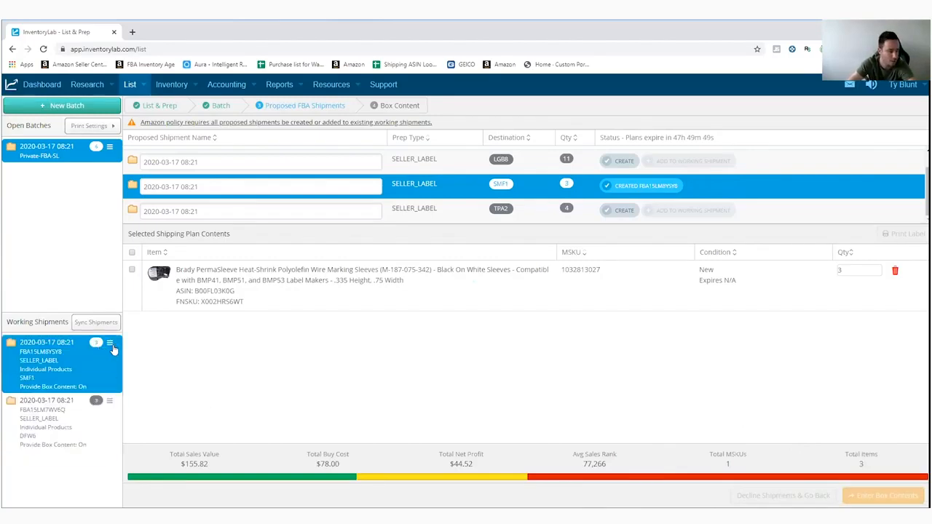
pyautogui.click(110, 344)
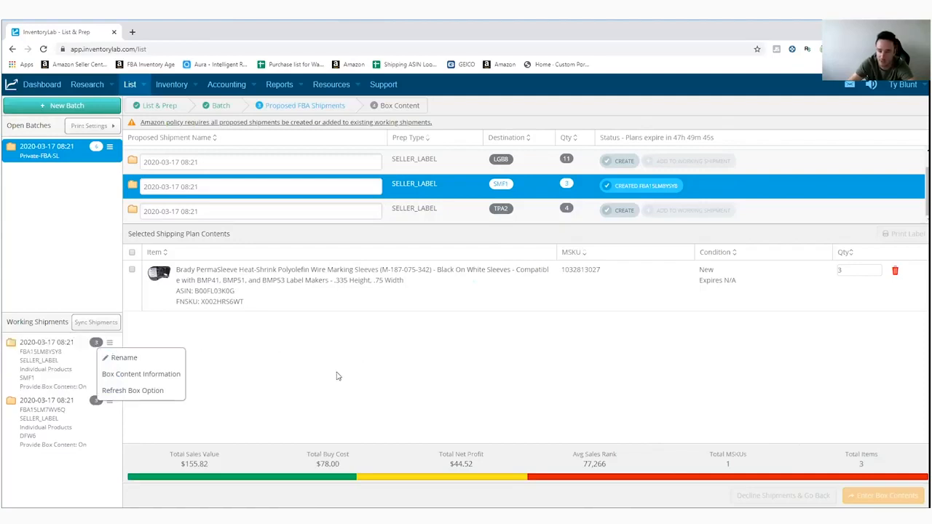
pyautogui.click(160, 376)
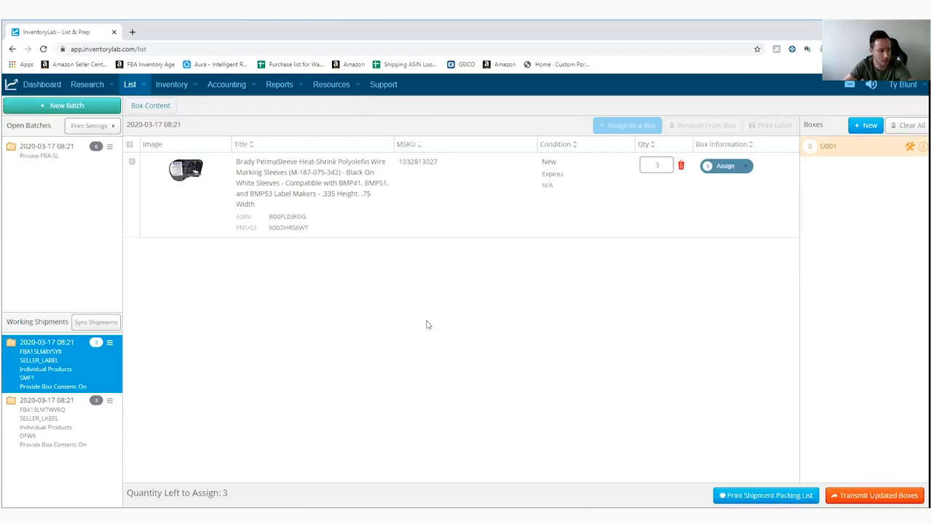
# Assign all 3 Brady PermaSleeve wire marking sleeves to box U001
pyautogui.click(746, 169)
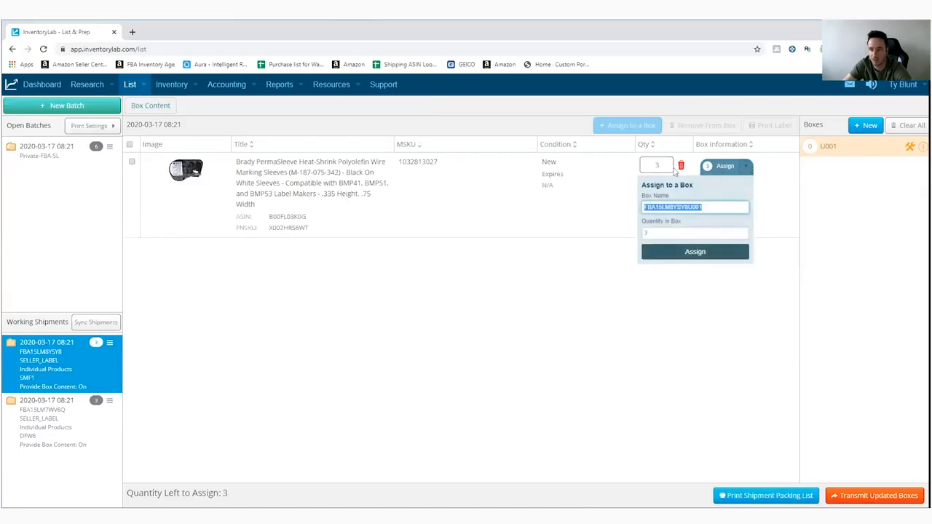
pyautogui.click(617, 181)
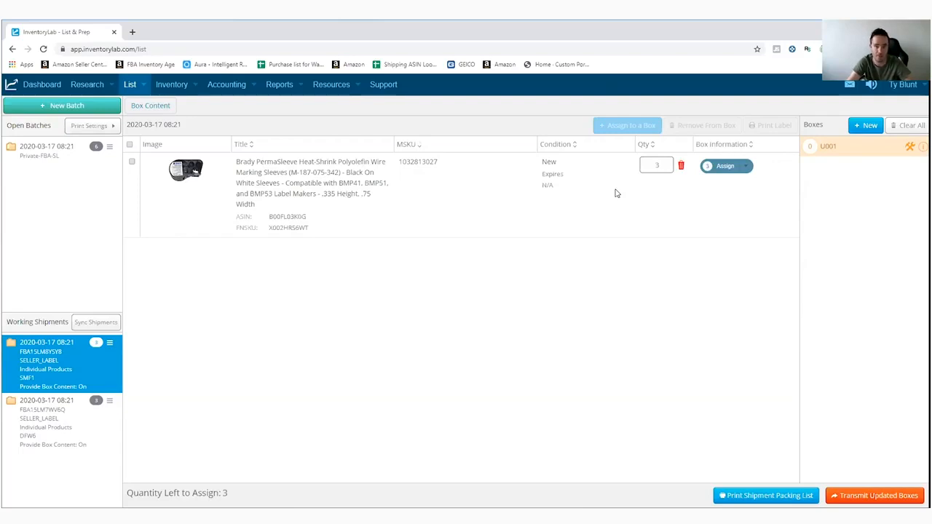
pyautogui.click(724, 168)
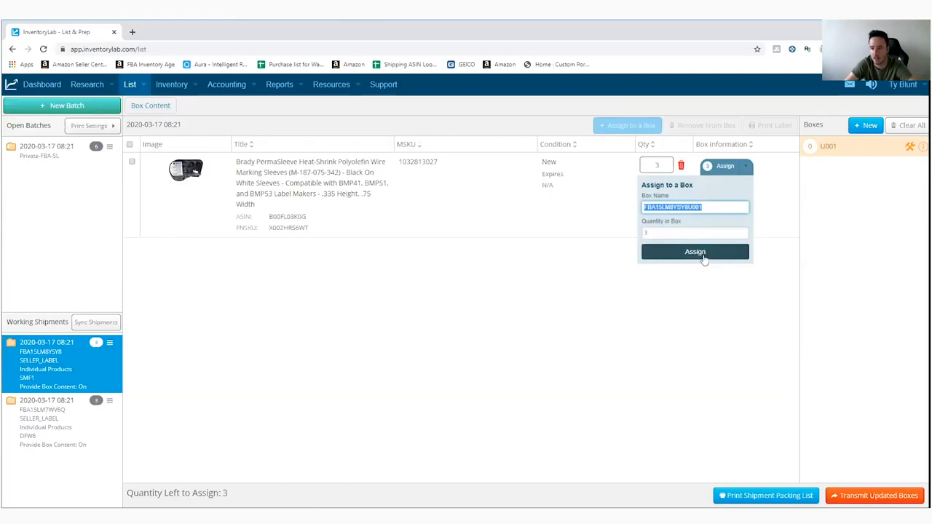
pyautogui.click(703, 255)
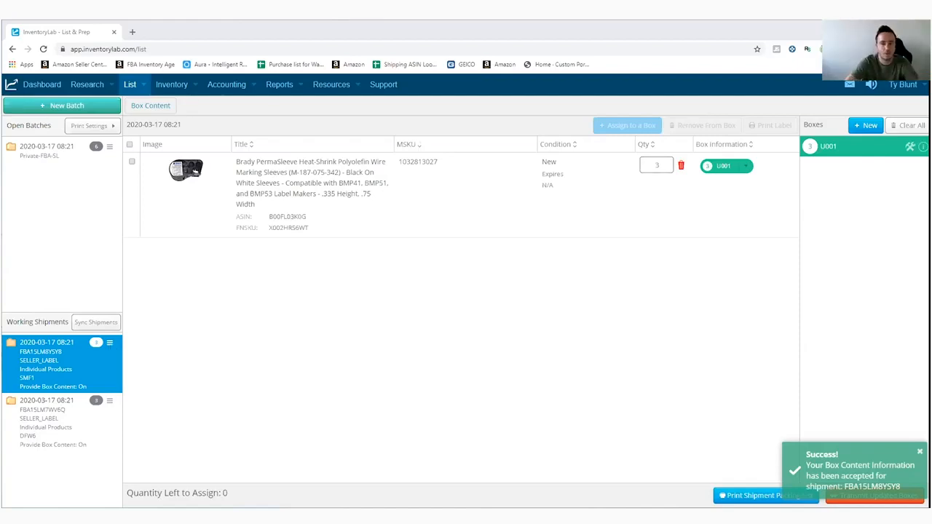
pyautogui.click(52, 155)
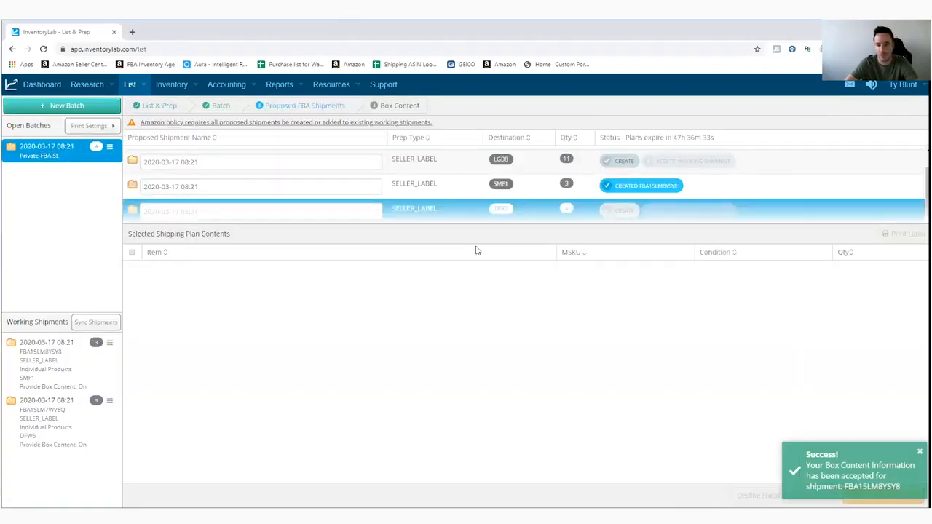
pyautogui.scroll(1, 635, 213)
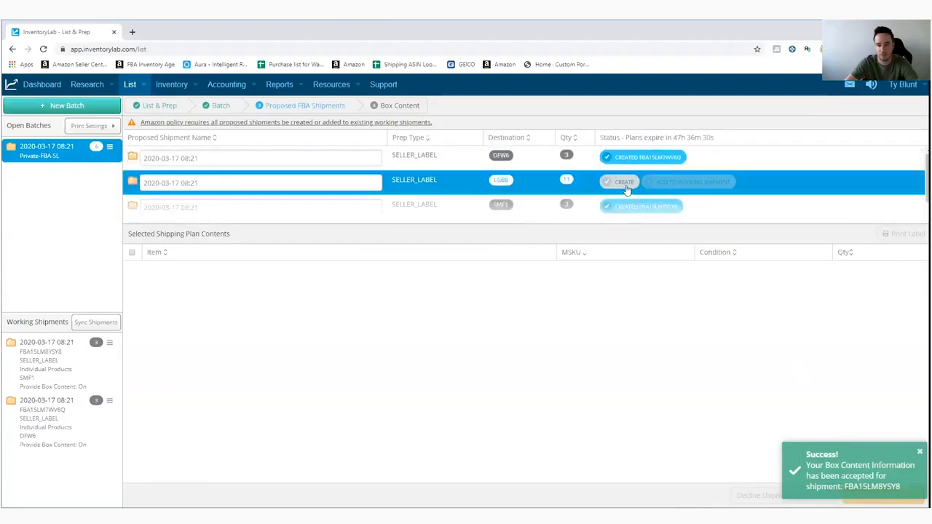
pyautogui.scroll(-1, 616, 191)
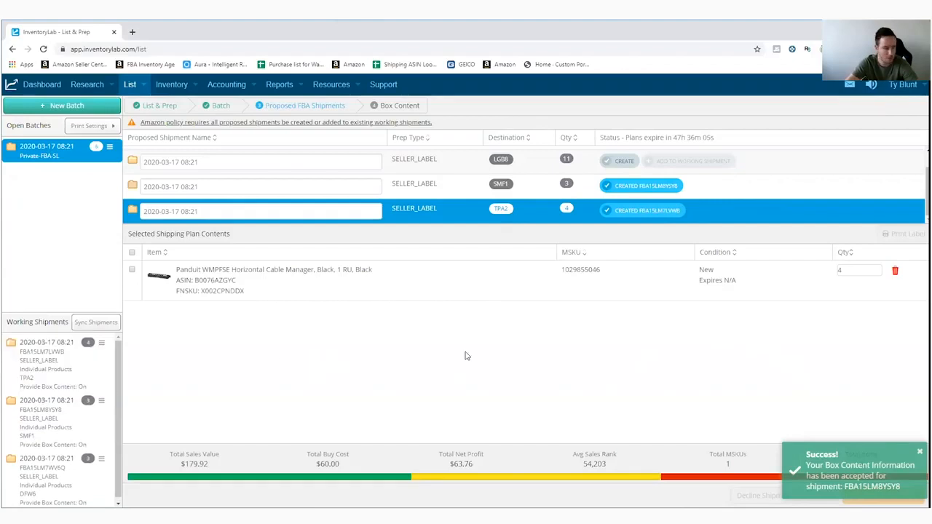
pyautogui.scroll(-1, 82, 437)
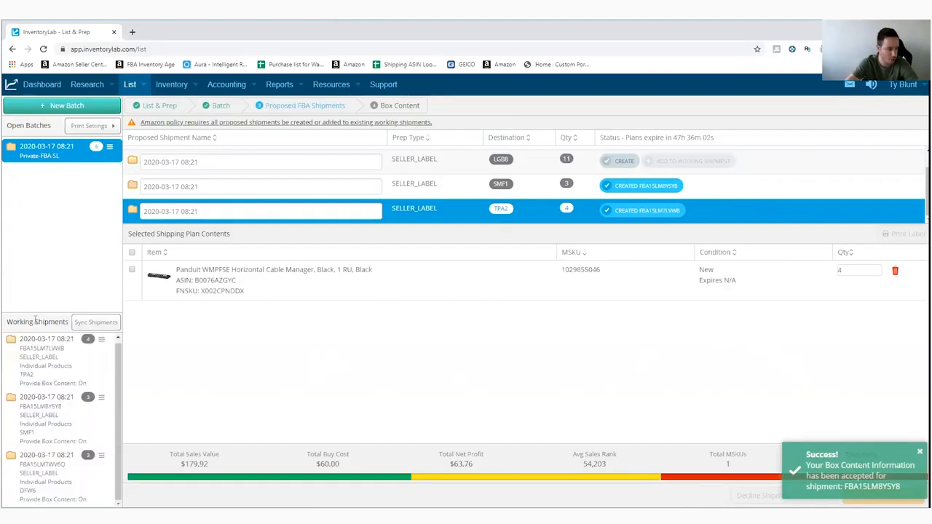
pyautogui.scroll(1, 80, 437)
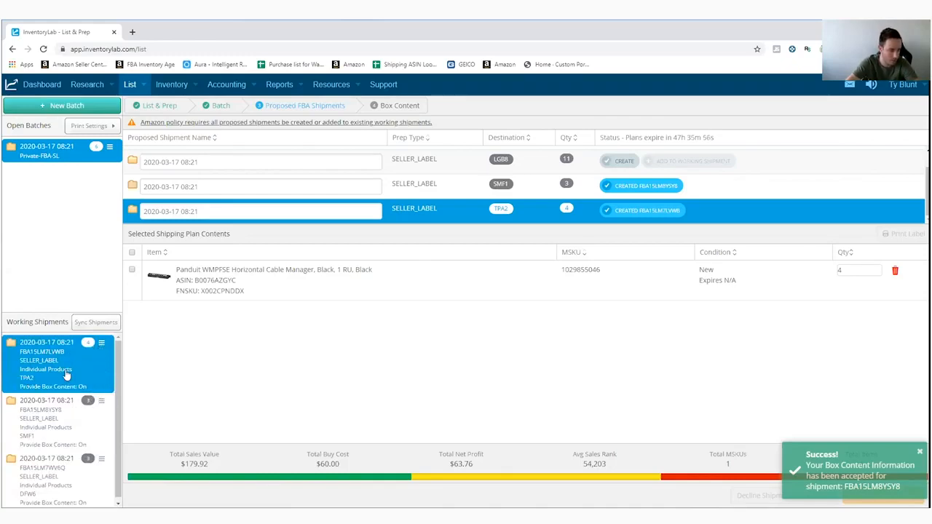
# Open the TPA2 working shipment's box content information and assign all 4 Panduit cable managers to box U001
pyautogui.click(102, 345)
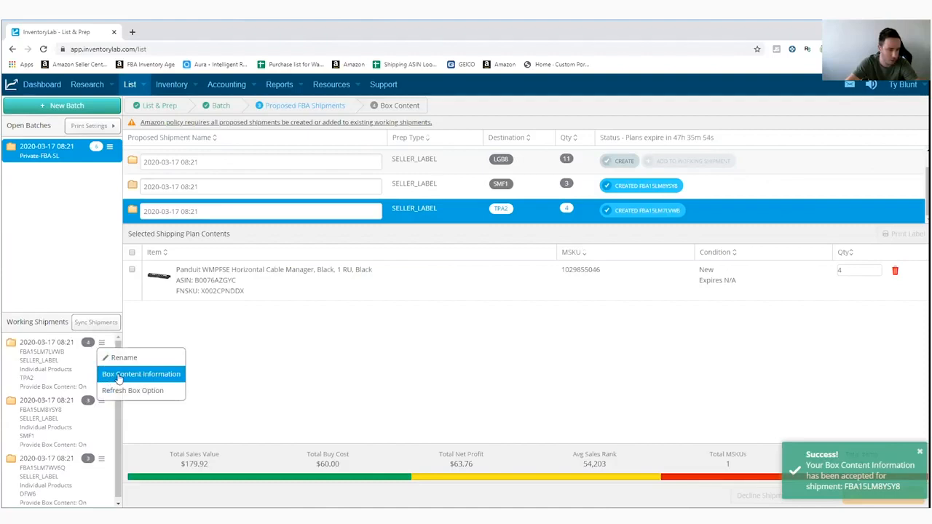
pyautogui.click(118, 375)
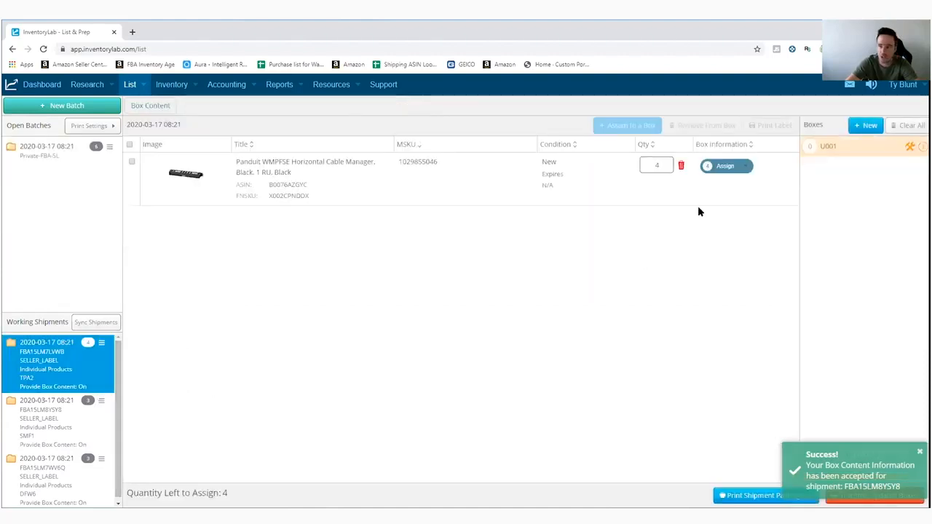
pyautogui.click(724, 167)
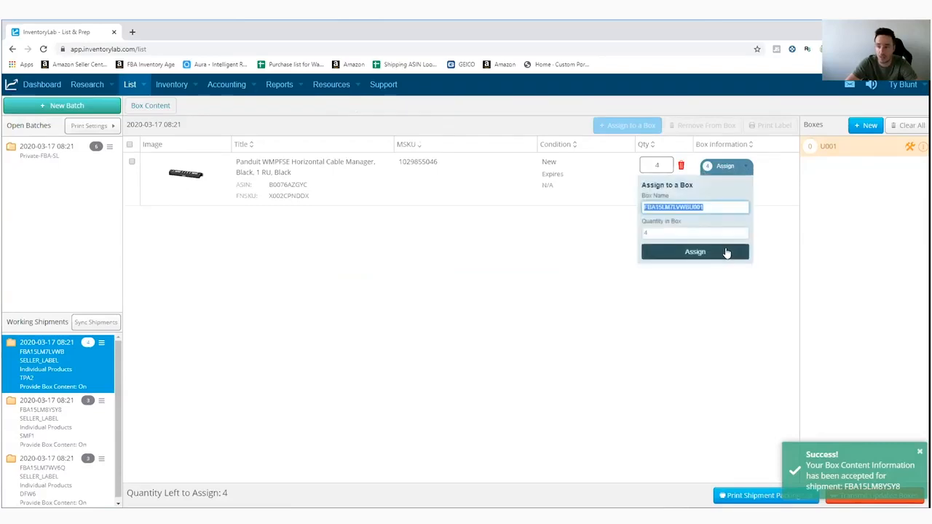
pyautogui.click(726, 253)
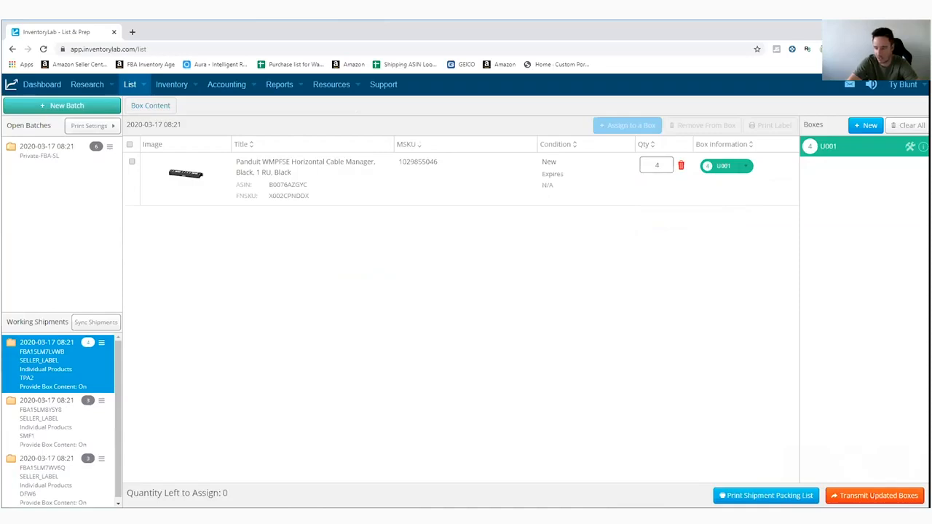
# Check the box content information of the DFW6 and TPA2 working shipments
pyautogui.click(58, 416)
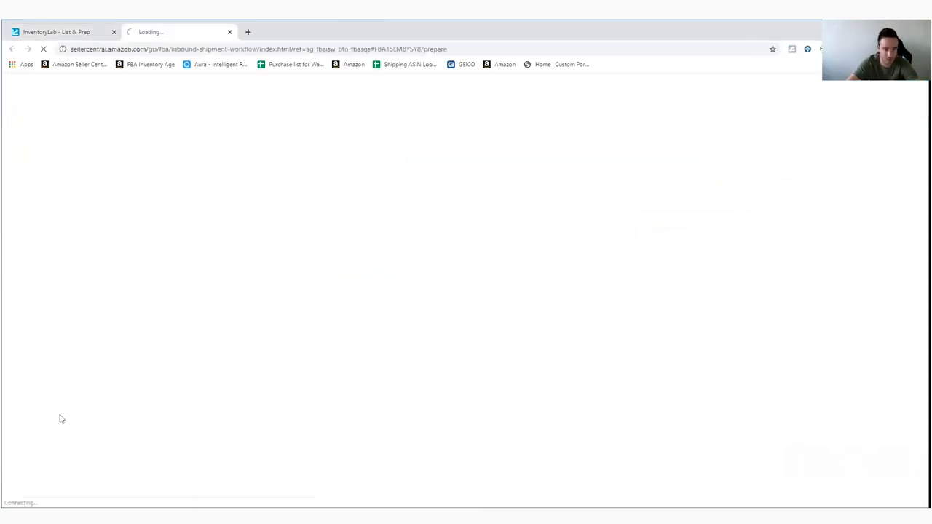
pyautogui.click(229, 32)
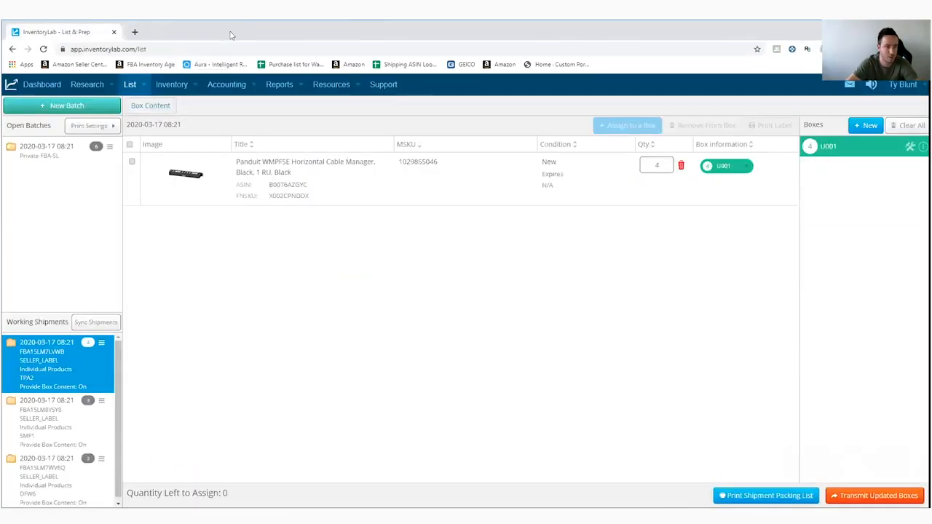
pyautogui.scroll(-1, 65, 442)
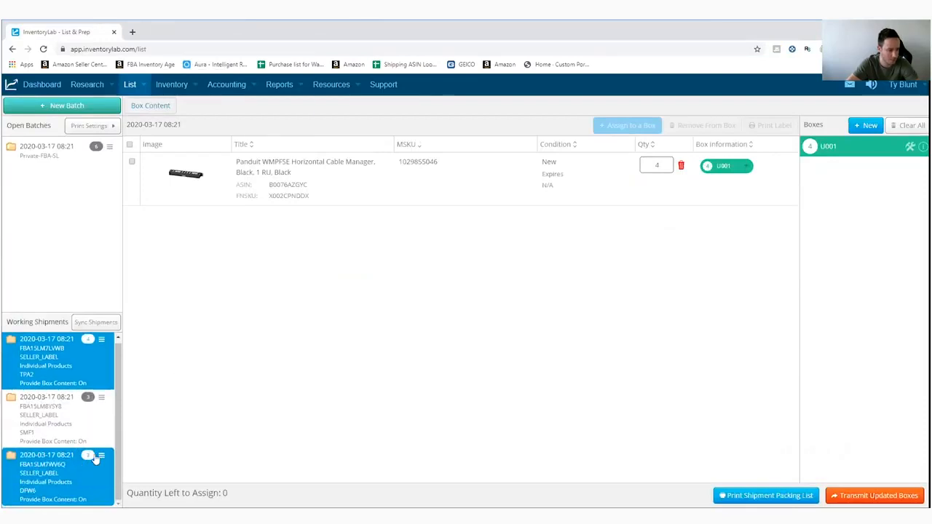
pyautogui.click(102, 457)
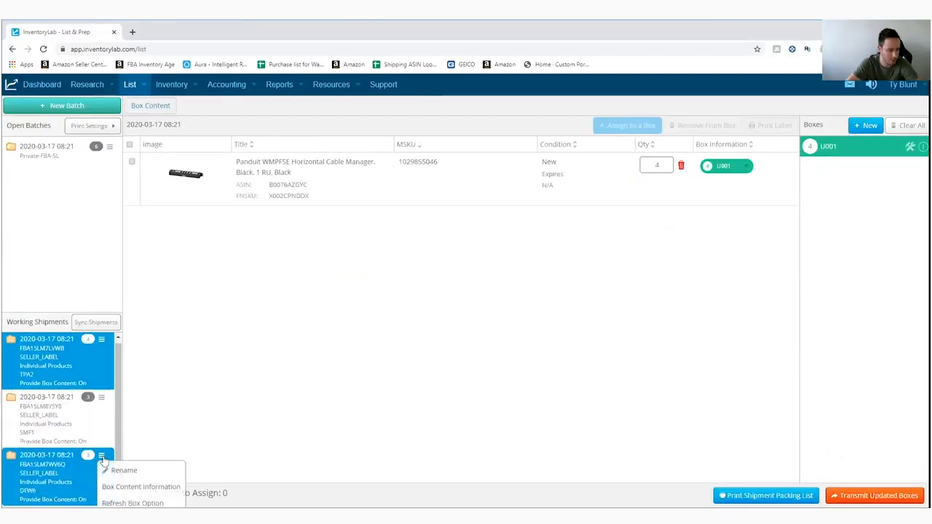
pyautogui.click(150, 488)
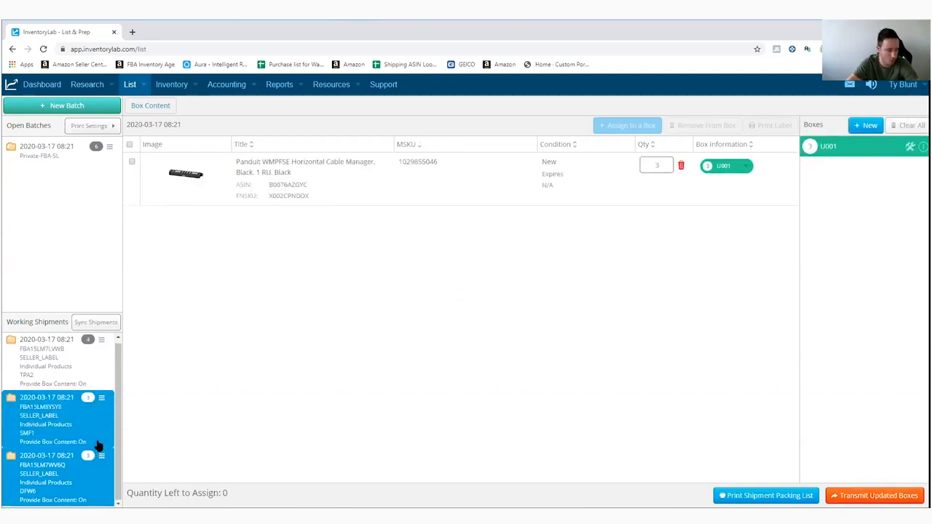
pyautogui.scroll(1, 98, 441)
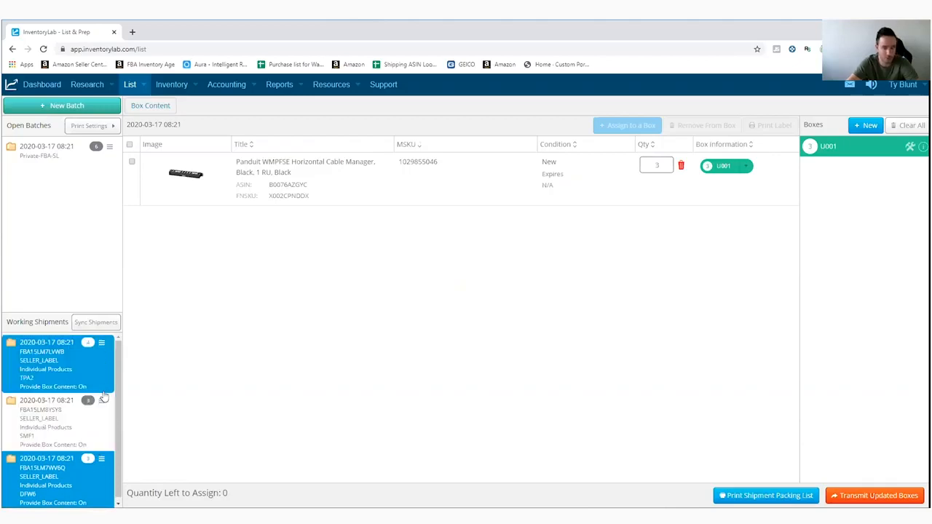
pyautogui.click(101, 343)
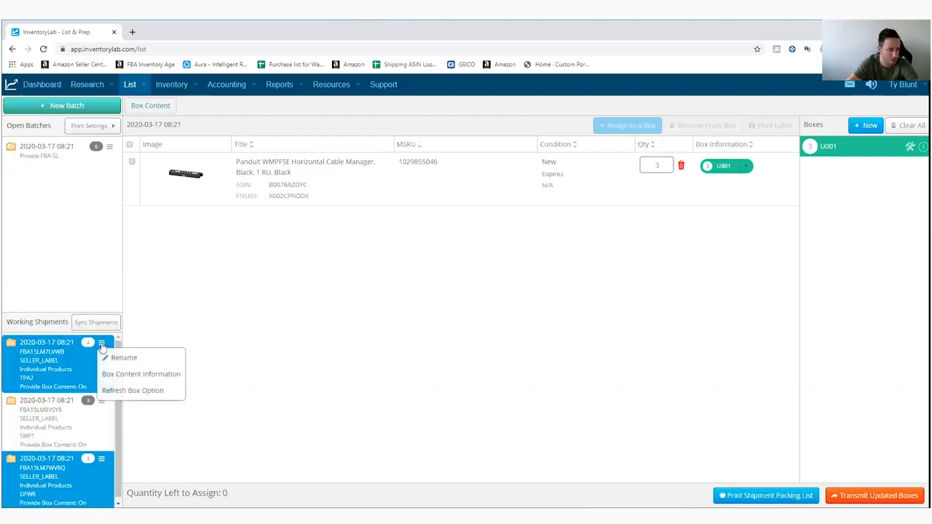
pyautogui.click(138, 377)
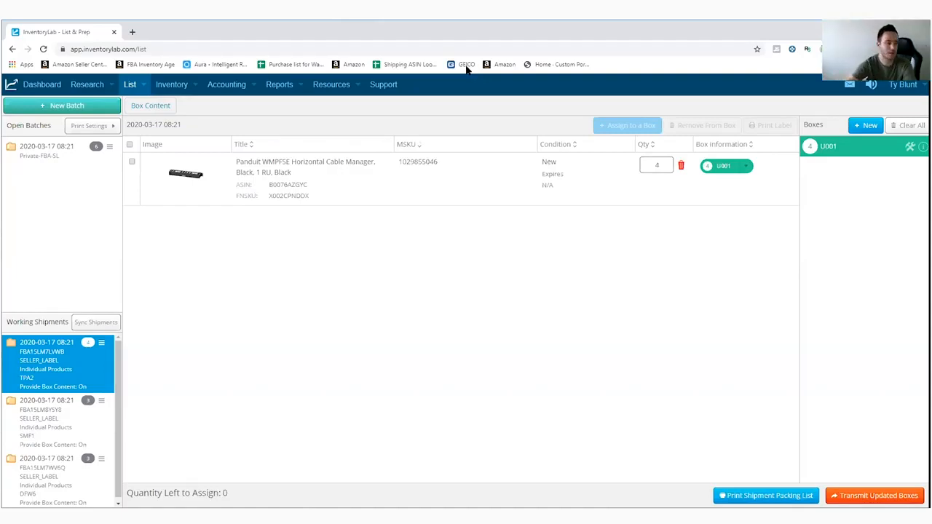
pyautogui.click(64, 162)
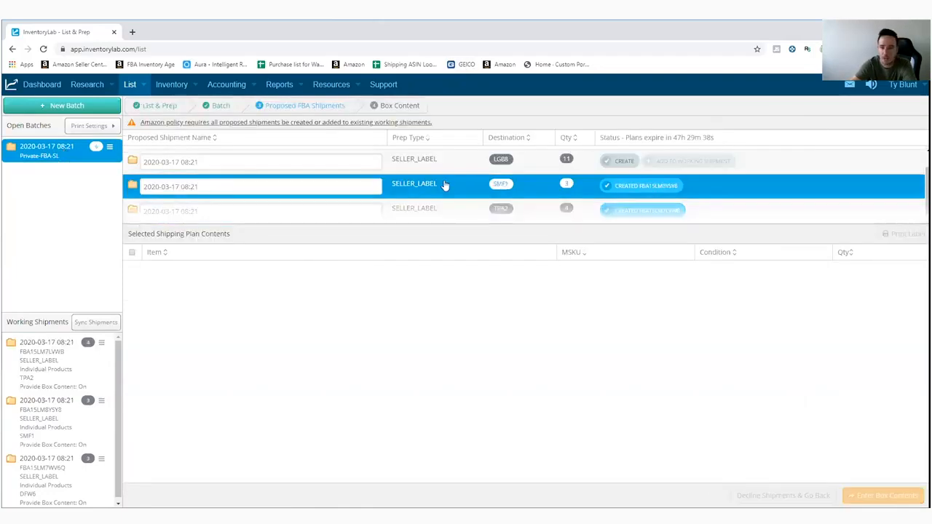
pyautogui.scroll(1, 605, 216)
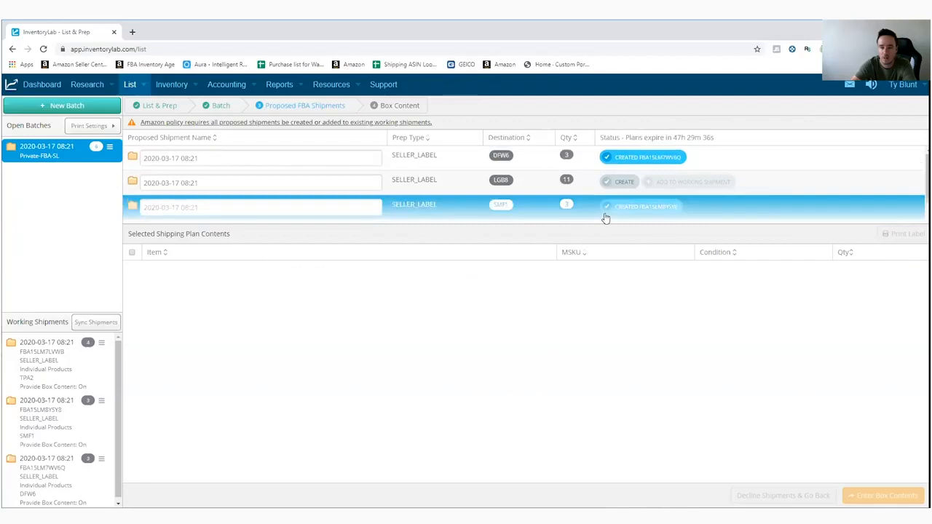
pyautogui.click(618, 182)
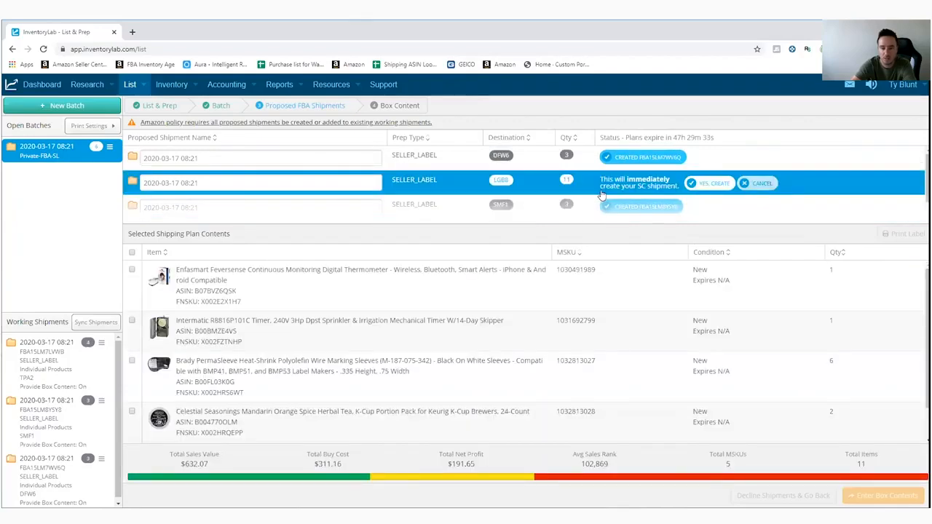
pyautogui.click(704, 186)
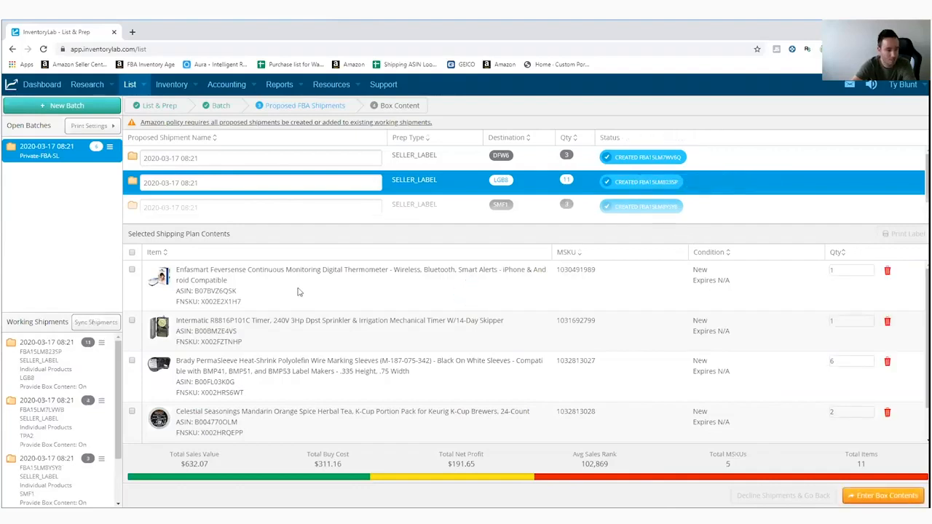
pyautogui.scroll(-2, 349, 291)
pyautogui.scroll(2, 352, 291)
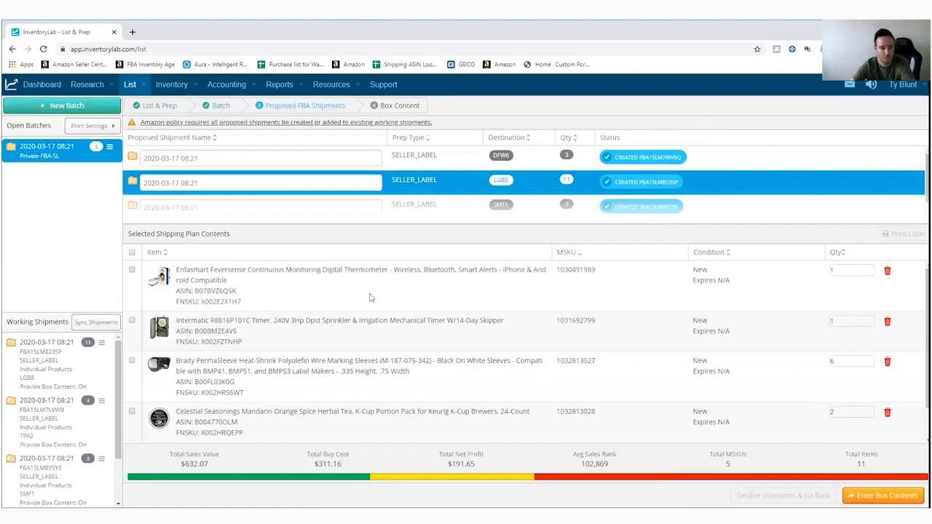
# Open the LGB8 working shipment's box content information and look through its items
pyautogui.click(101, 343)
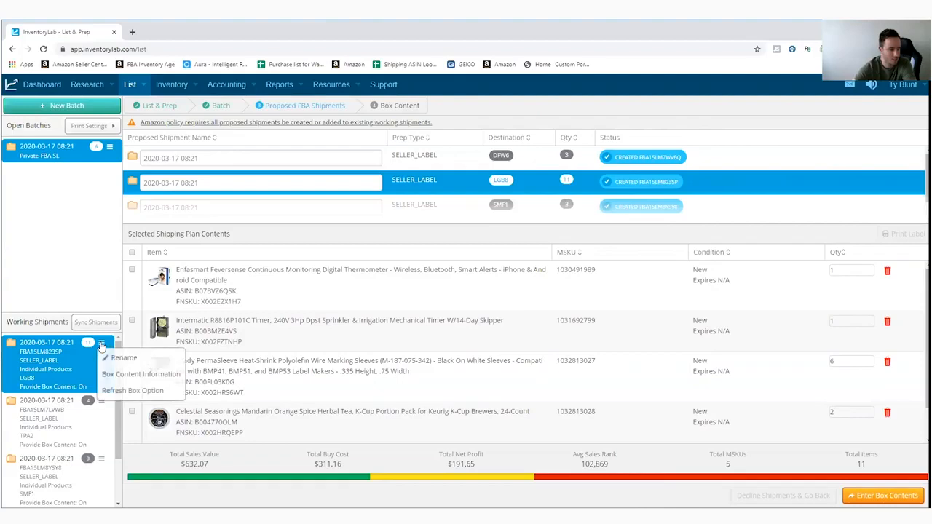
pyautogui.click(146, 375)
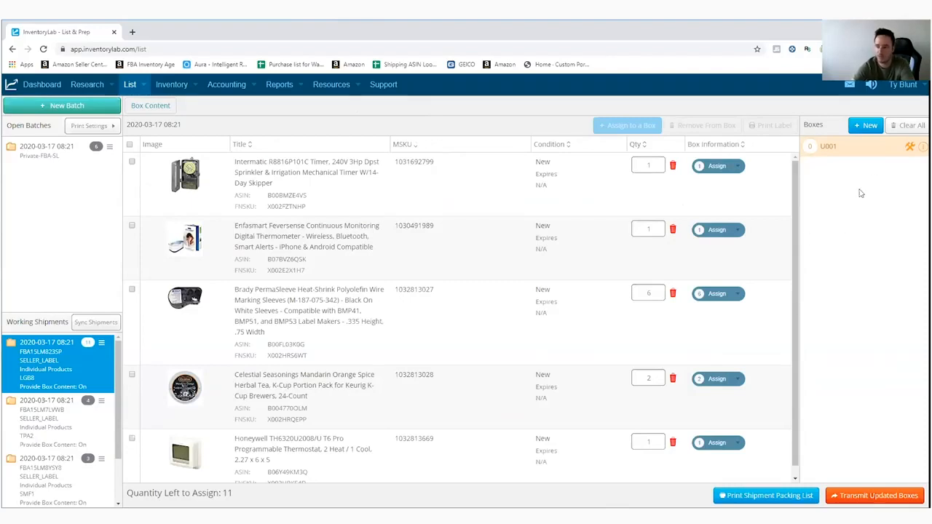
pyautogui.scroll(-1, 492, 243)
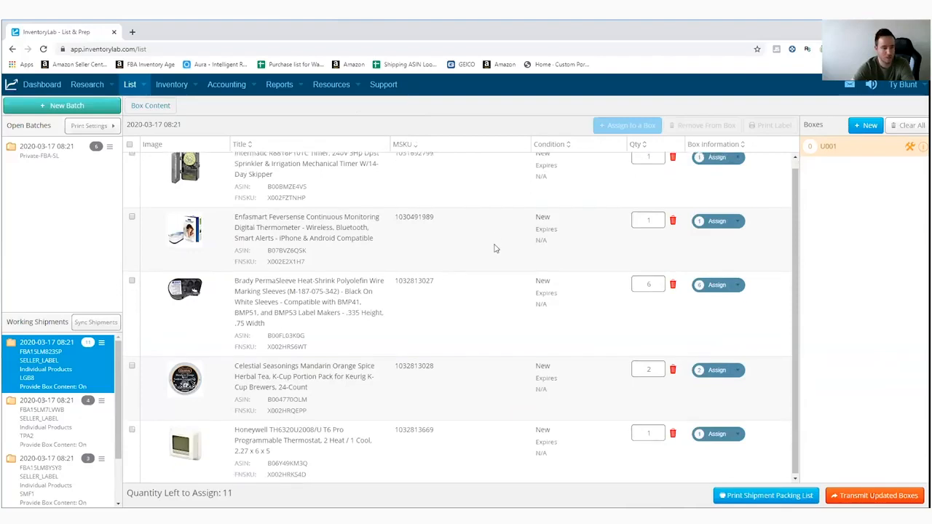
pyautogui.scroll(1, 495, 245)
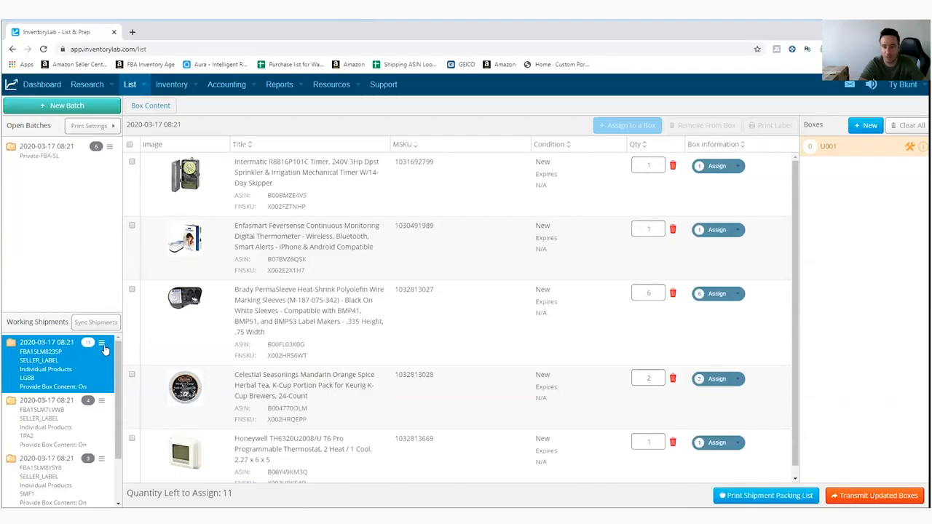
pyautogui.click(93, 455)
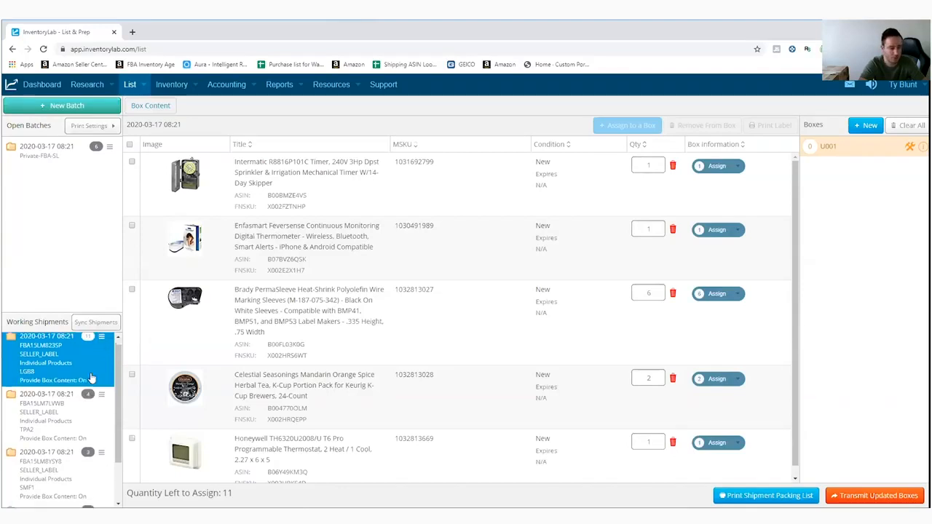
pyautogui.scroll(1, 92, 456)
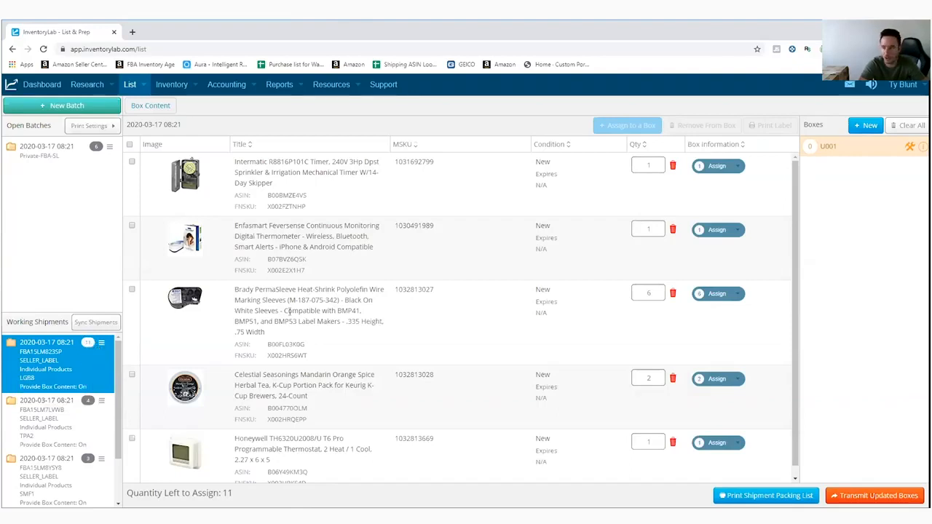
# Start scanning items into the LGB8 shipment's empty box U001 and try to transmit the updated boxes
pyautogui.click(923, 148)
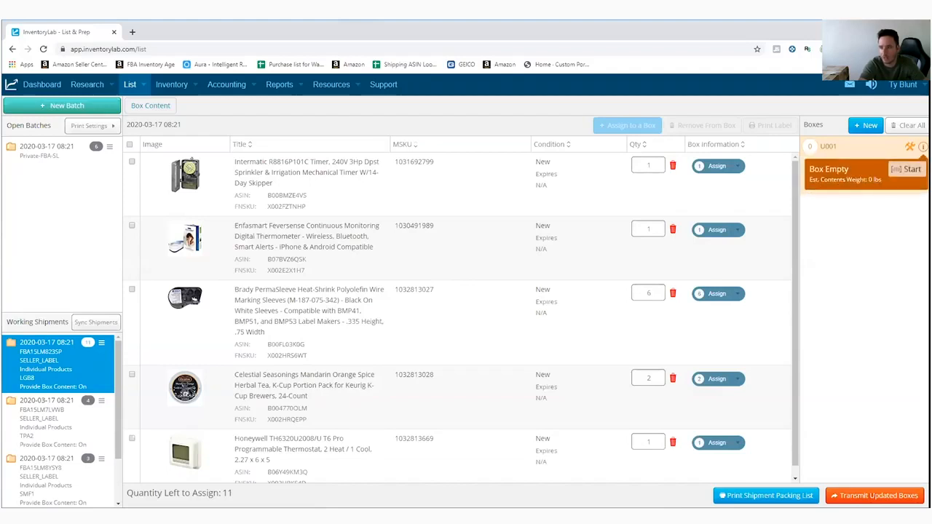
pyautogui.click(905, 169)
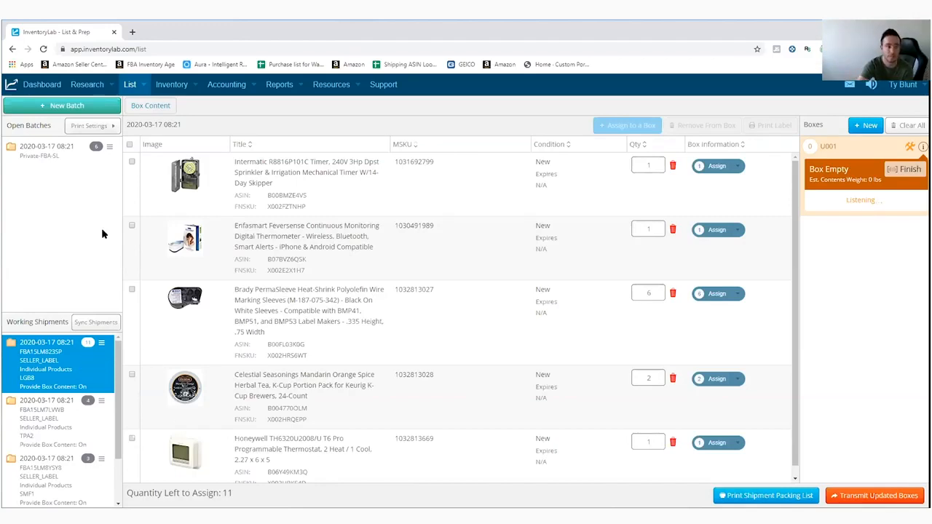
pyautogui.click(108, 149)
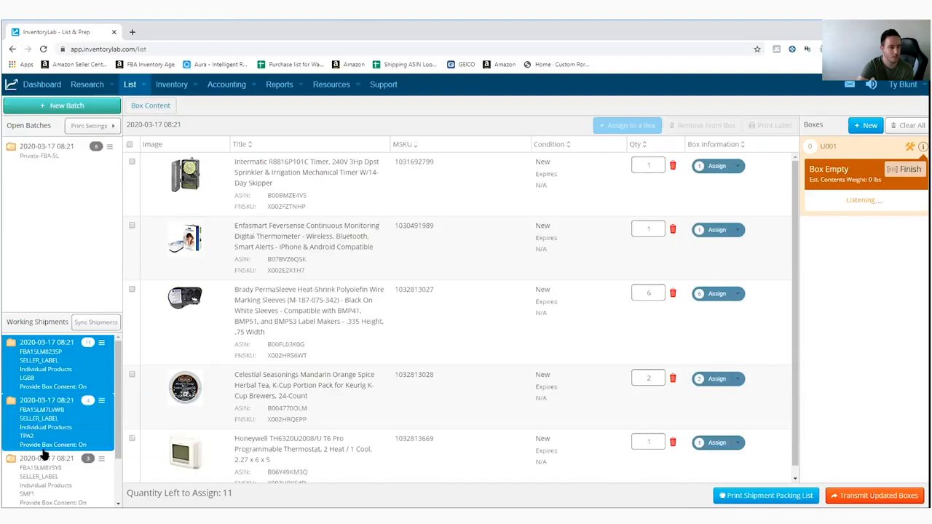
pyautogui.scroll(1, 105, 393)
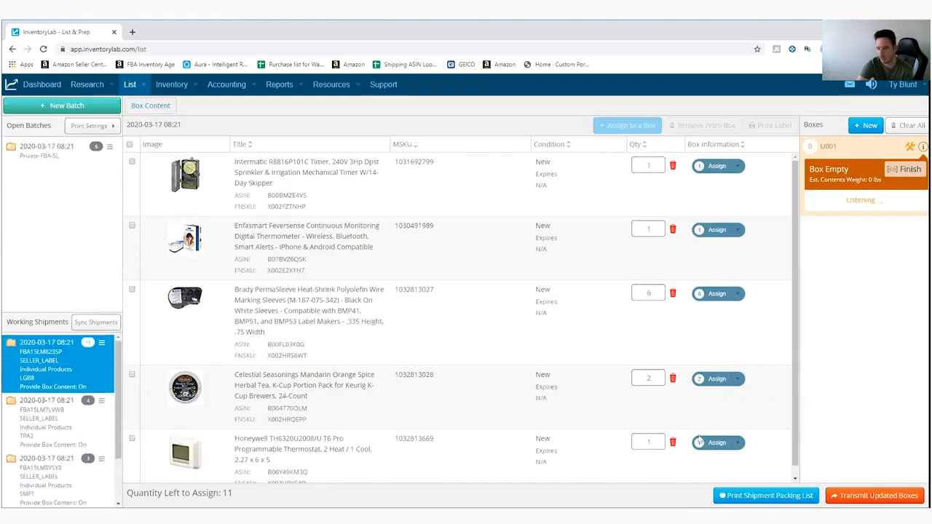
pyautogui.click(875, 496)
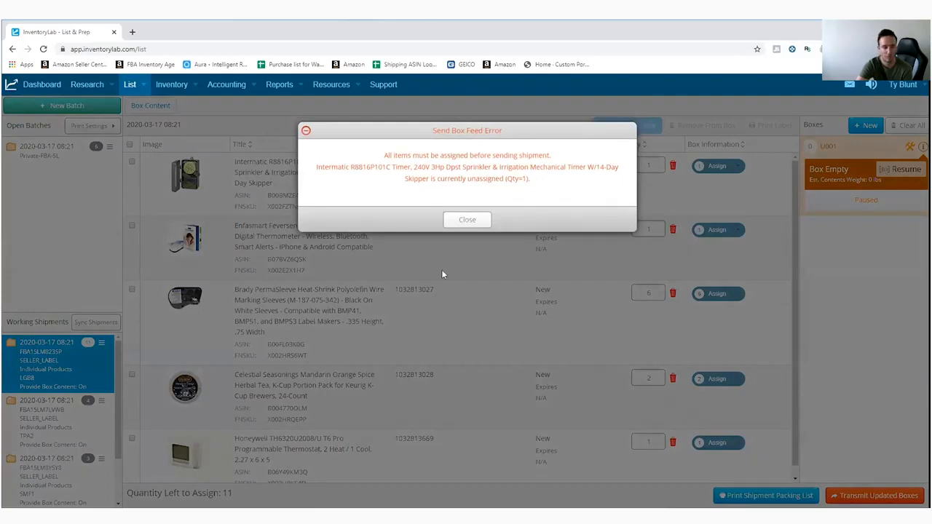
pyautogui.click(470, 220)
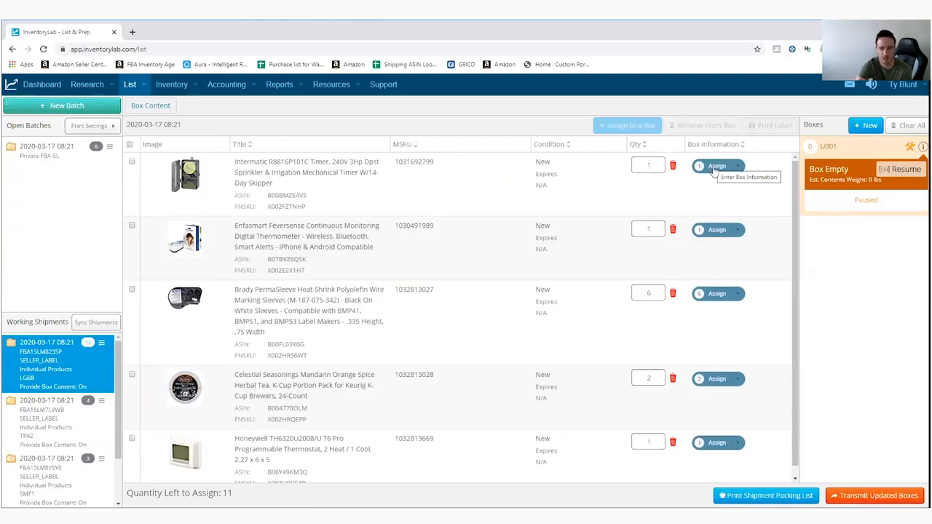
# Assign the Intermatic timer (1), the Enfasmart thermometer (1) and the Brady PermaSleeve sleeves (6) to the LGB8 shipment's box U001
pyautogui.click(714, 167)
pyautogui.click(699, 251)
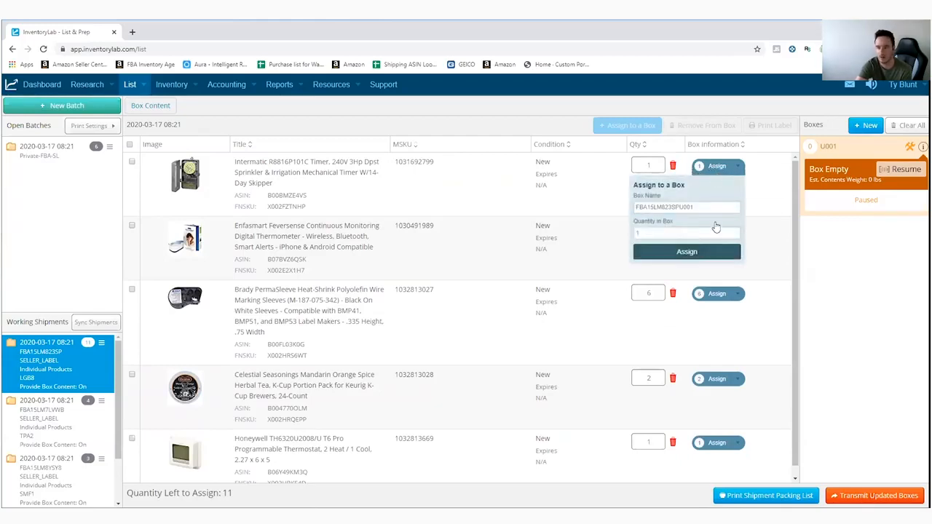
pyautogui.click(703, 232)
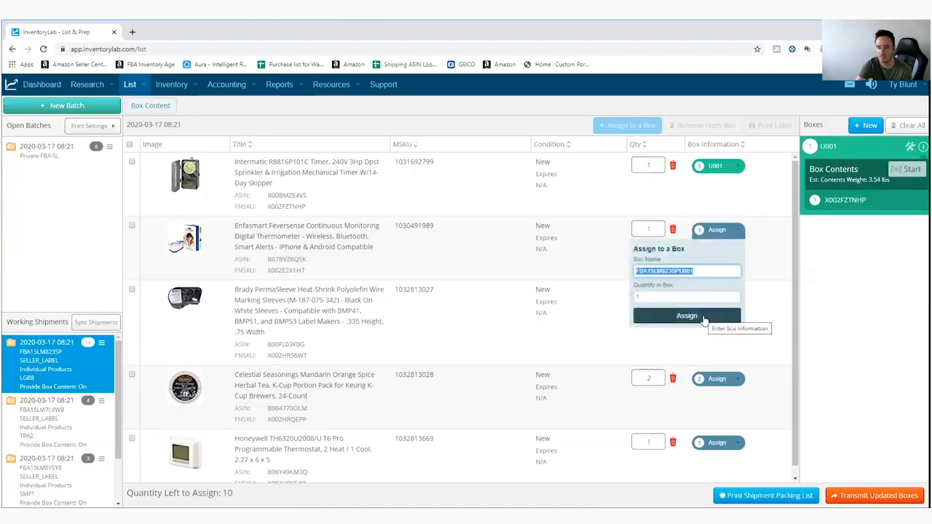
pyautogui.click(699, 316)
pyautogui.click(713, 295)
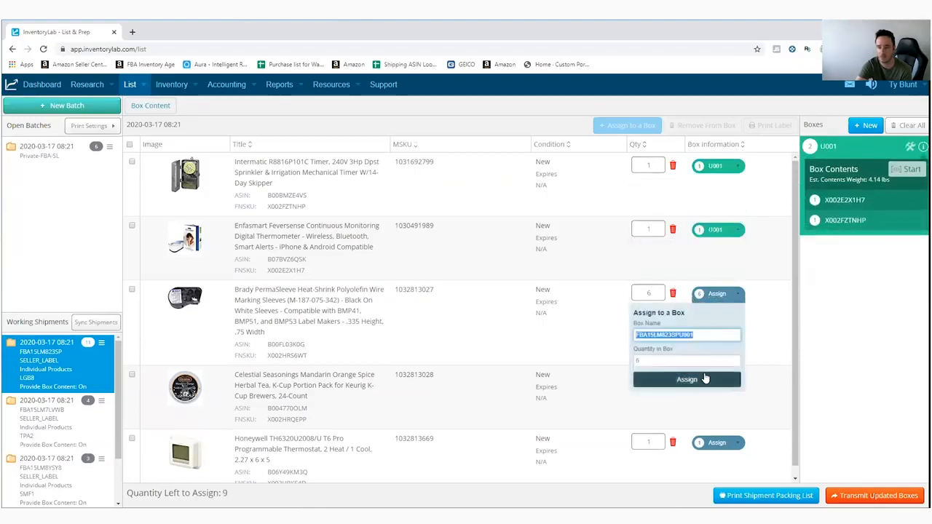
pyautogui.click(703, 379)
# Assign the Celestial Seasonings tea (2) and the Honeywell thermostat (1) to box U001 and check the box's estimated contents weight
pyautogui.click(701, 380)
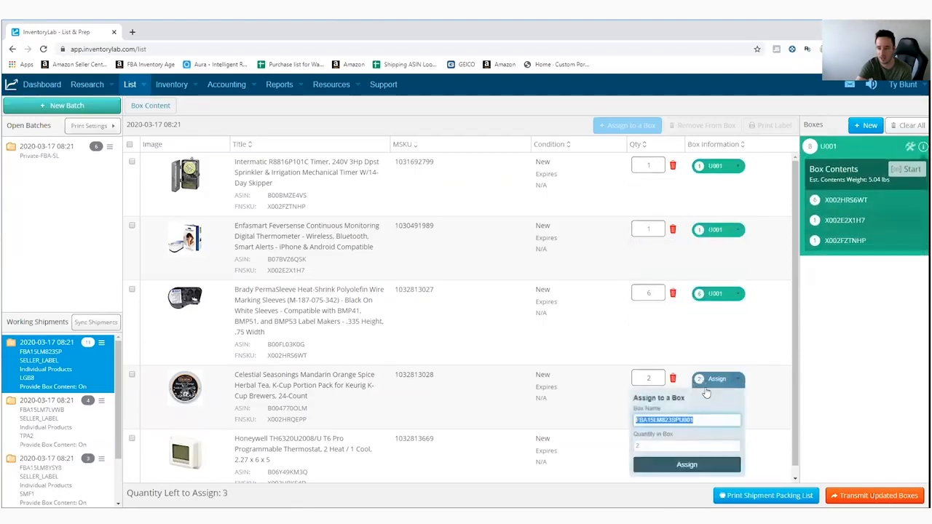
pyautogui.click(707, 463)
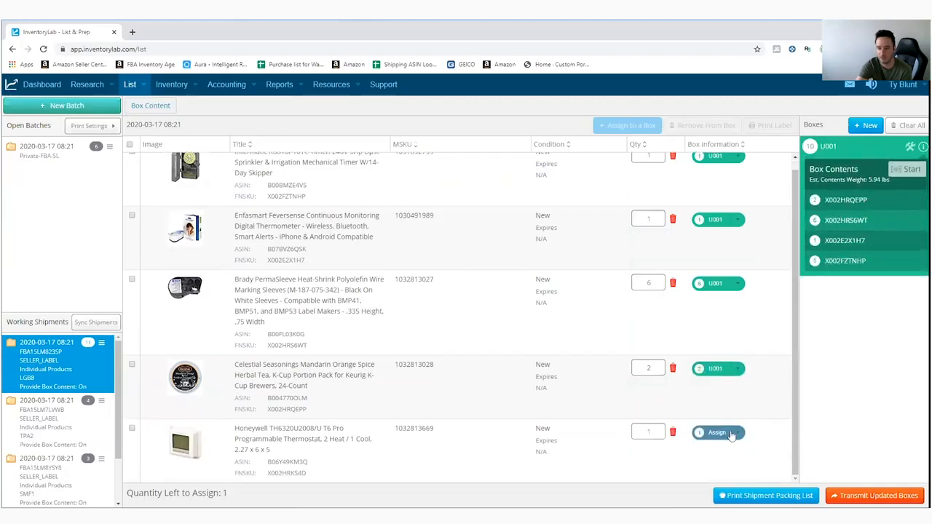
pyautogui.click(717, 435)
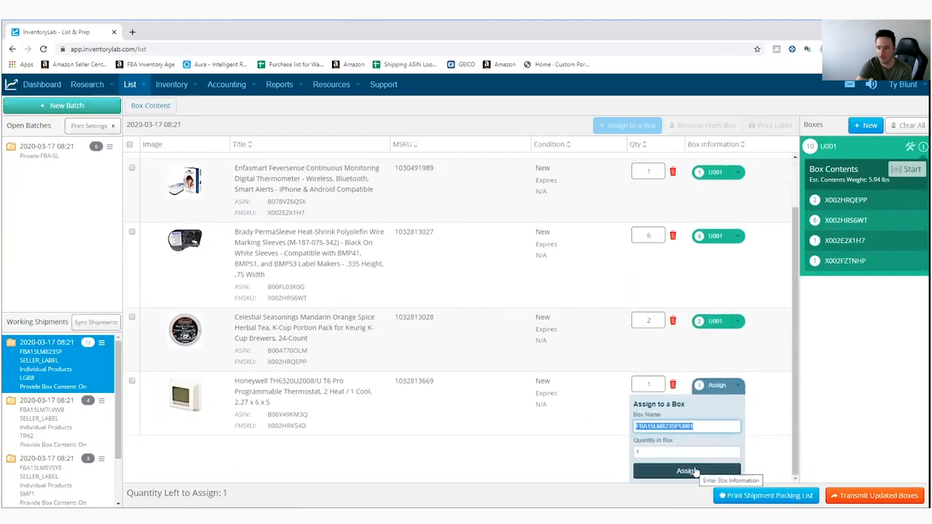
pyautogui.click(695, 471)
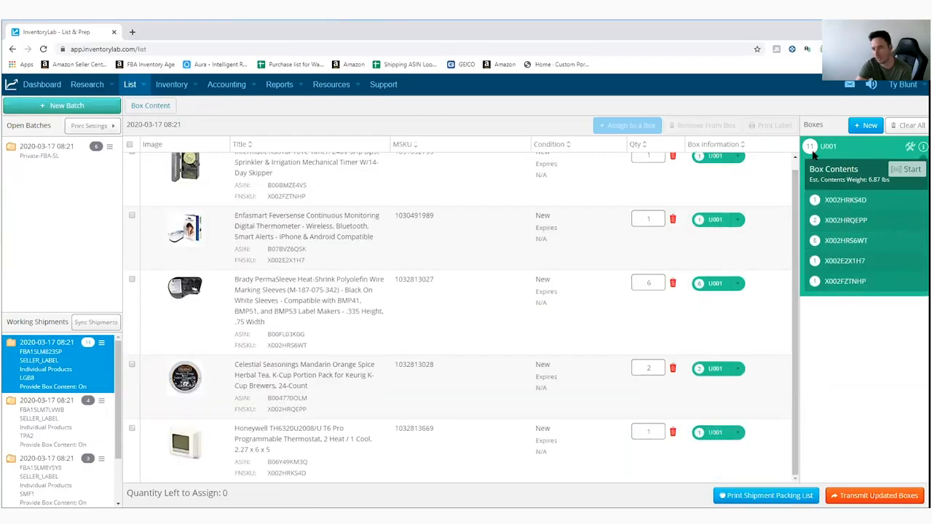
pyautogui.moveTo(825, 202); pyautogui.dragTo(877, 222)
pyautogui.click(883, 227)
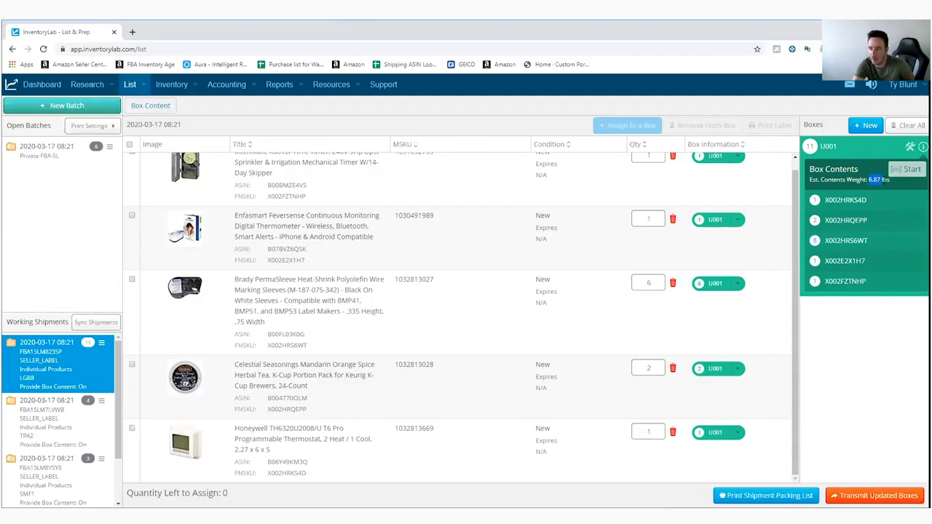
pyautogui.click(883, 180)
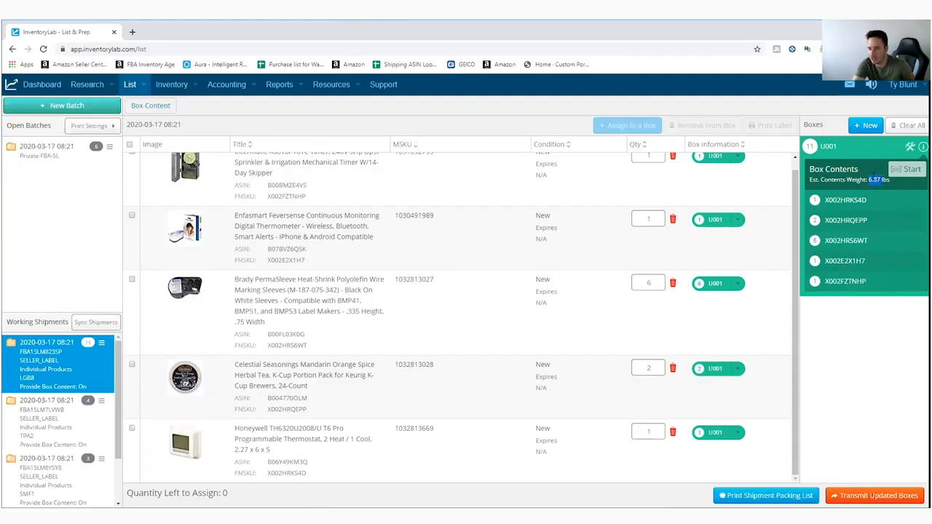
pyautogui.click(887, 213)
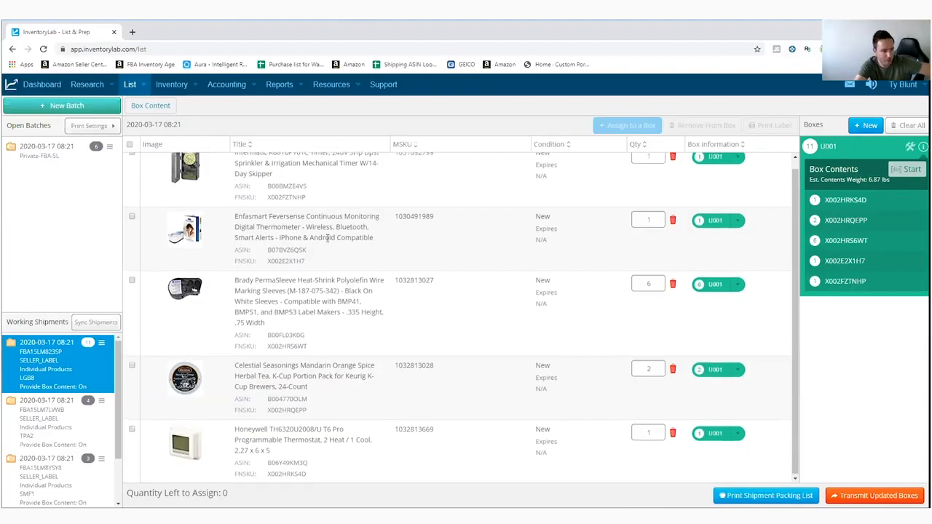
# Open the SMF1 working shipment's box content information and transmit its updated boxes
pyautogui.scroll(1, 327, 238)
pyautogui.scroll(-2, 29, 348)
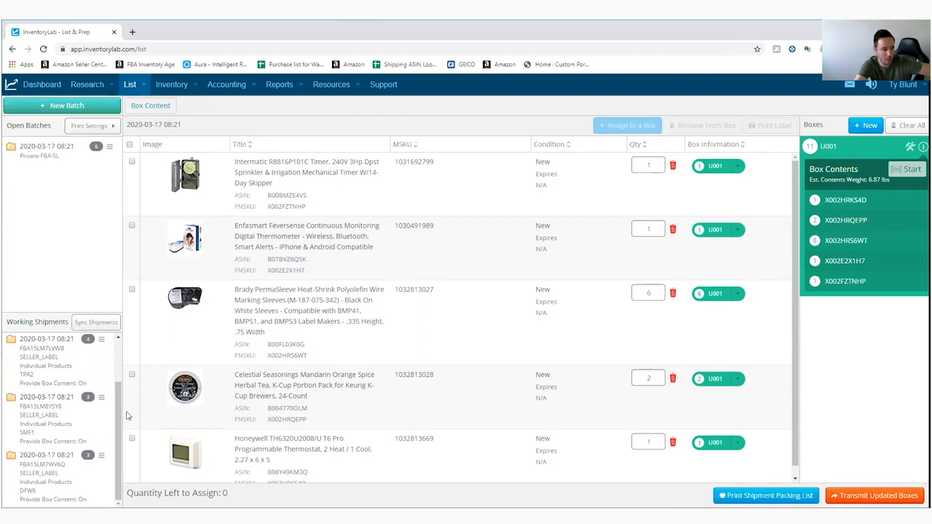
pyautogui.click(104, 401)
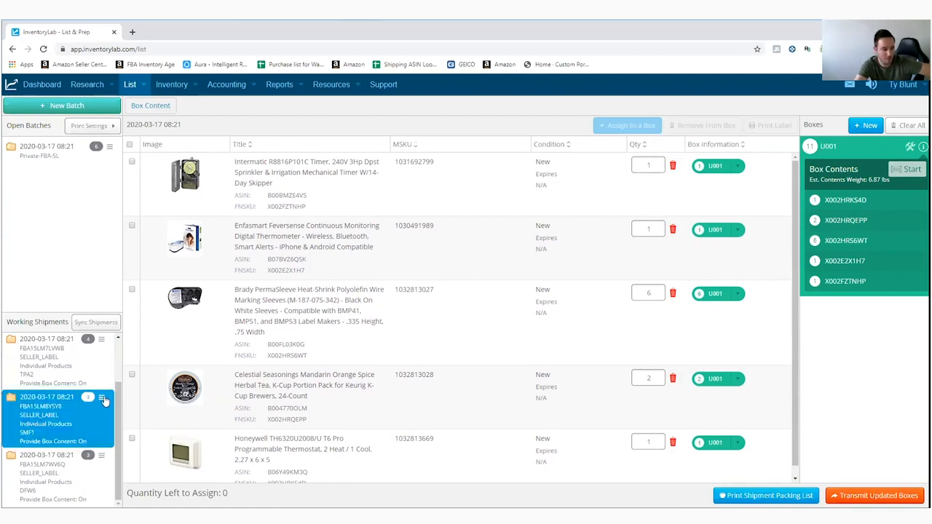
pyautogui.click(103, 399)
pyautogui.click(120, 429)
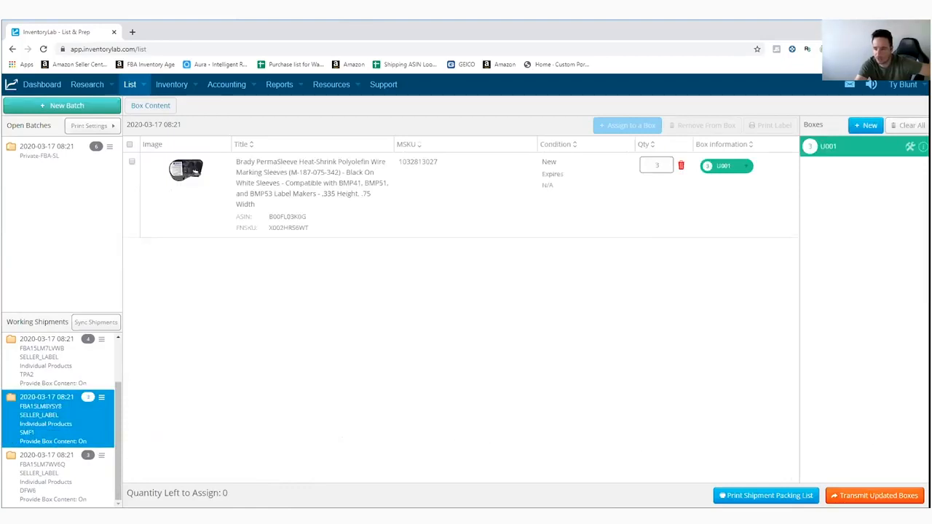
pyautogui.click(878, 497)
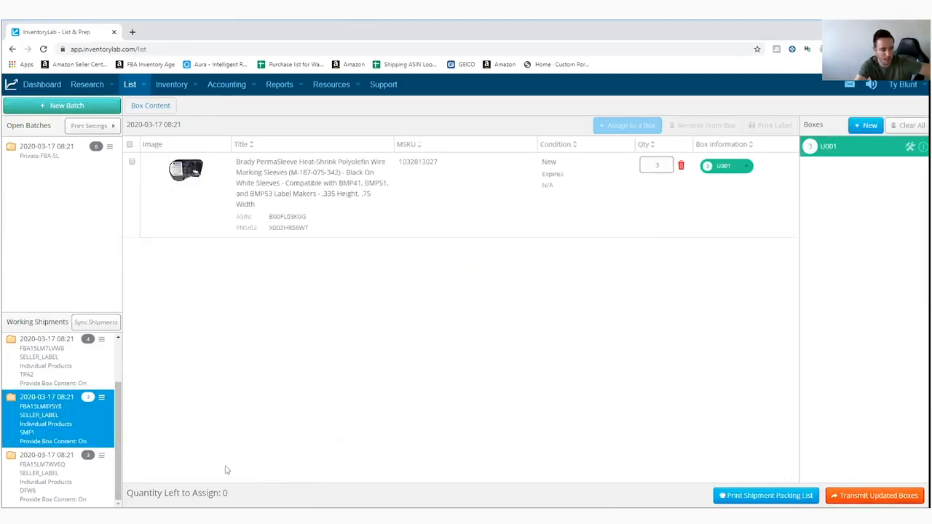
# Check the box content information of the TPA2 working shipment and return to that of the LGB8 shipment
pyautogui.scroll(1, 95, 422)
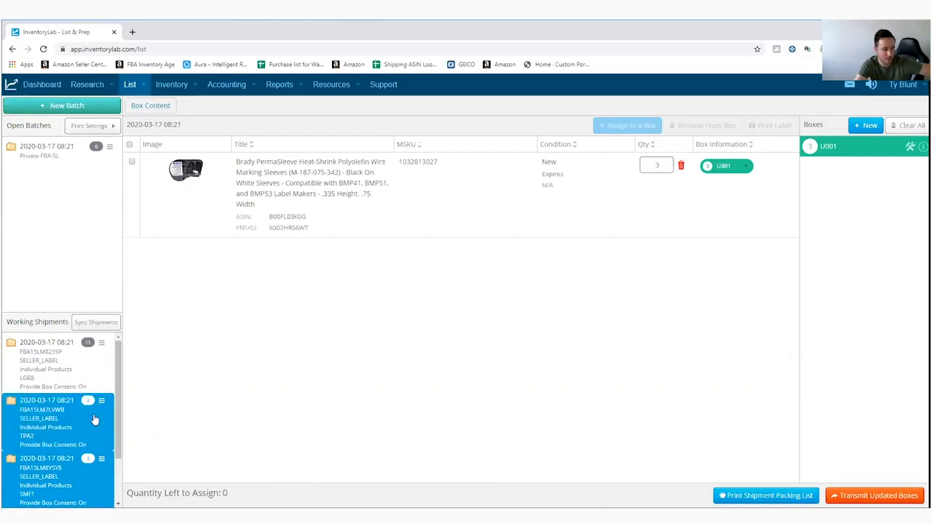
pyautogui.scroll(-1, 99, 416)
pyautogui.scroll(1, 101, 422)
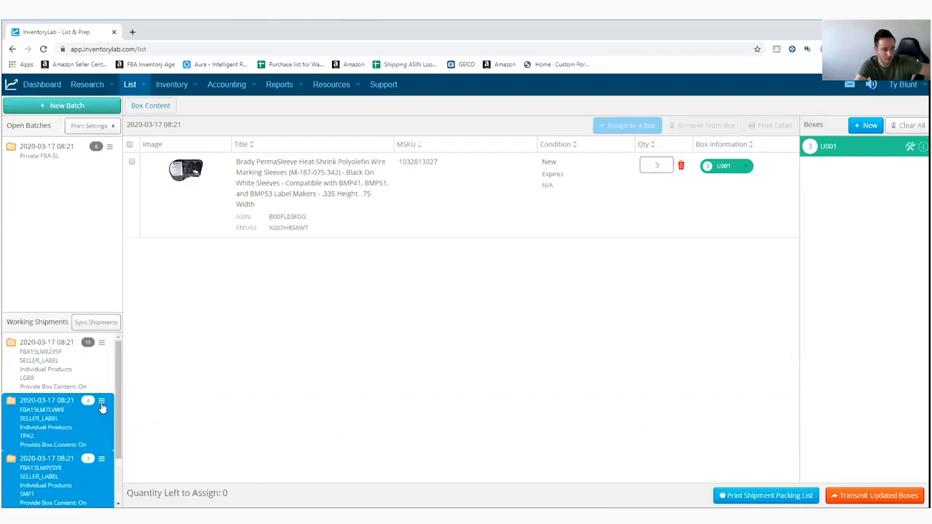
pyautogui.click(101, 343)
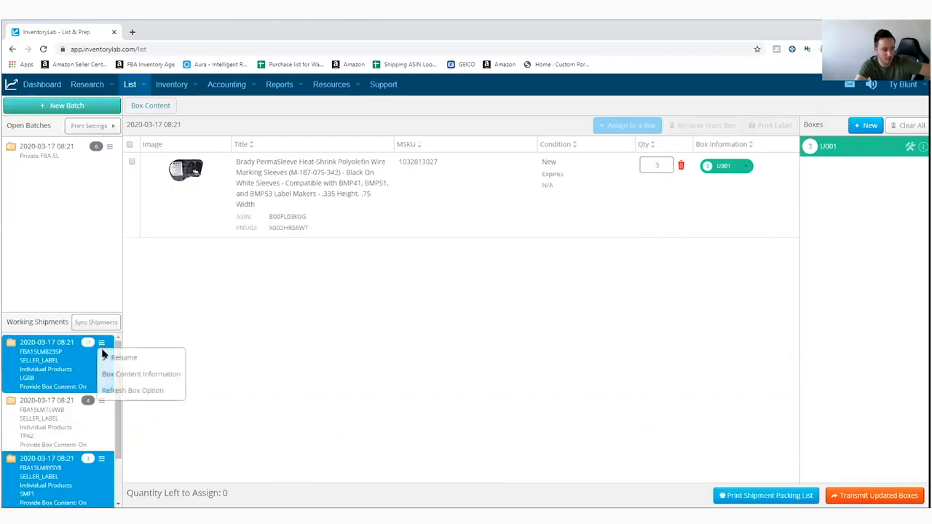
pyautogui.click(100, 405)
pyautogui.click(109, 431)
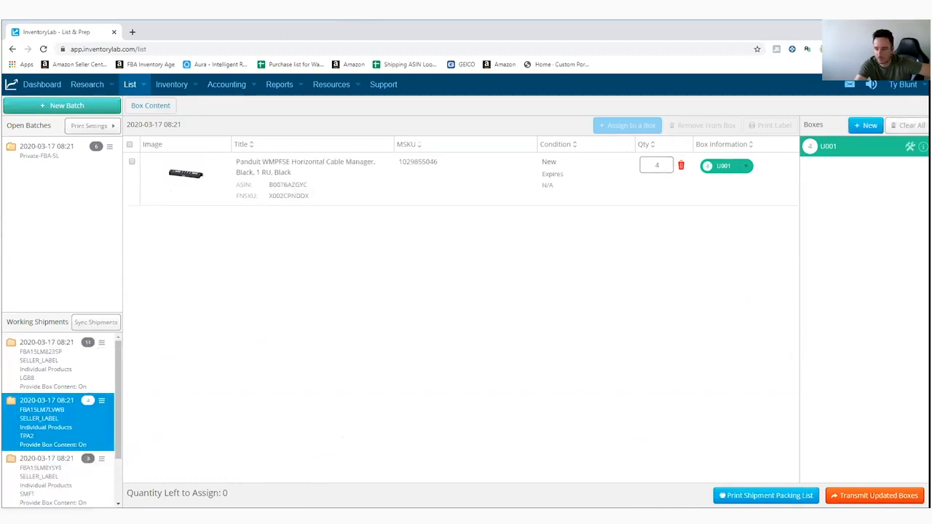
pyautogui.click(102, 342)
pyautogui.click(139, 372)
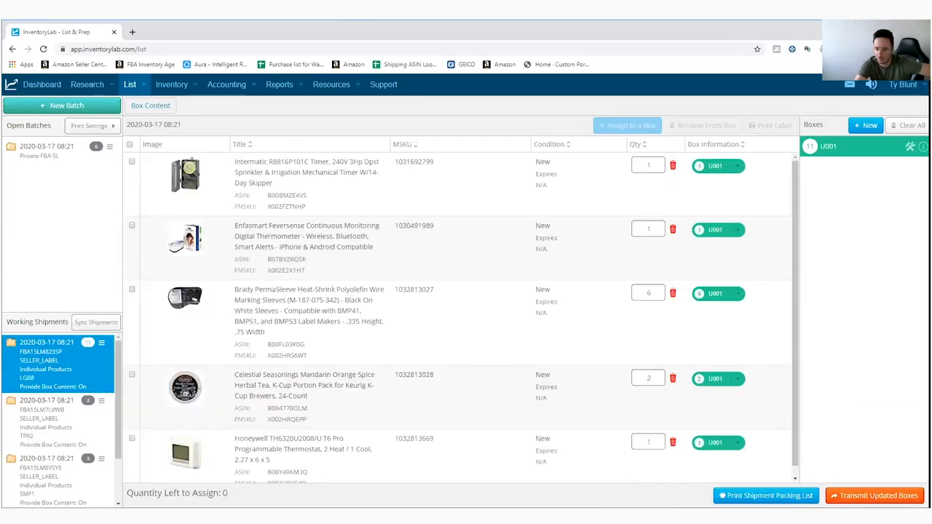
# Look through the LGB8 shipment's boxed items and the list of working shipments
pyautogui.scroll(-2, 109, 451)
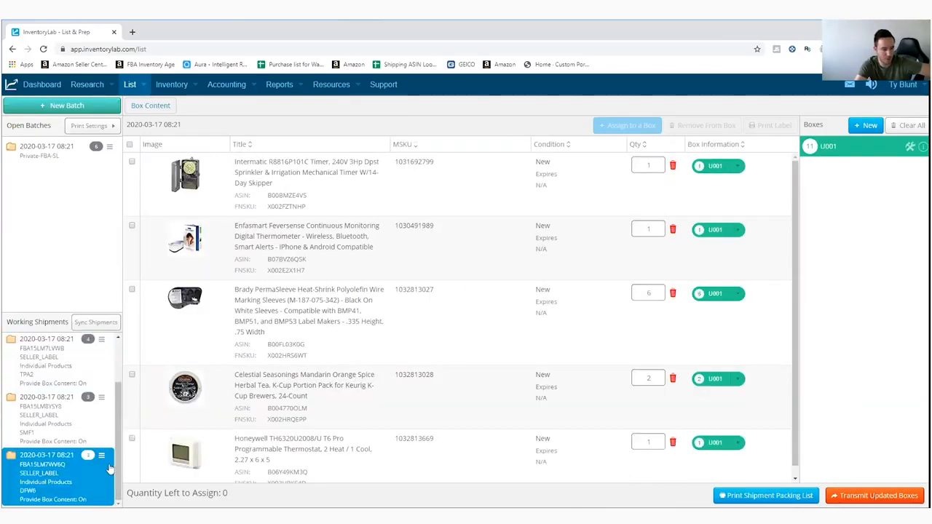
pyautogui.scroll(2, 61, 416)
pyautogui.scroll(-2, 111, 439)
pyautogui.scroll(2, 102, 455)
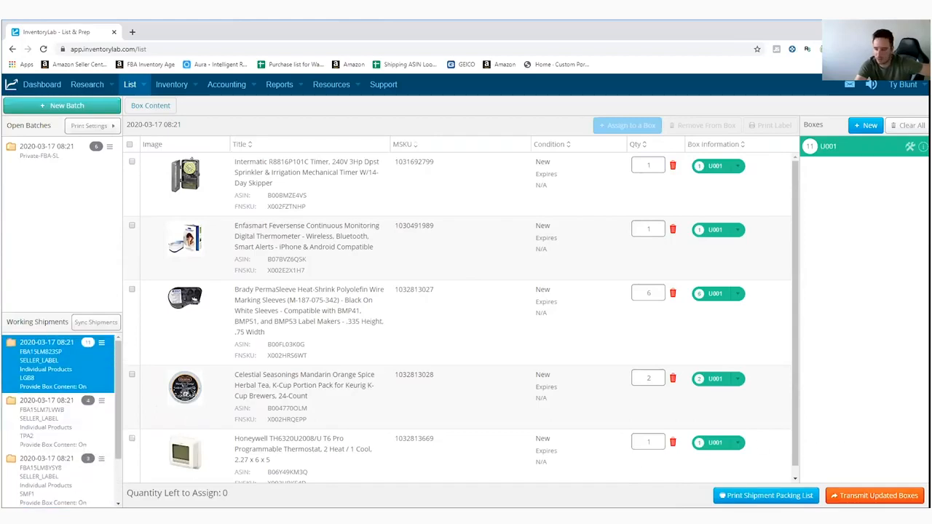
pyautogui.scroll(-2, 87, 449)
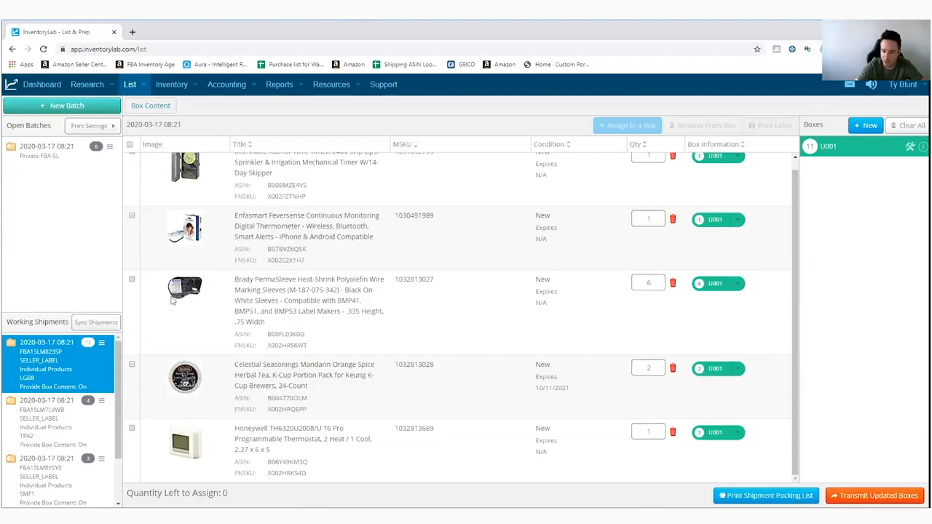
pyautogui.scroll(-1, 102, 406)
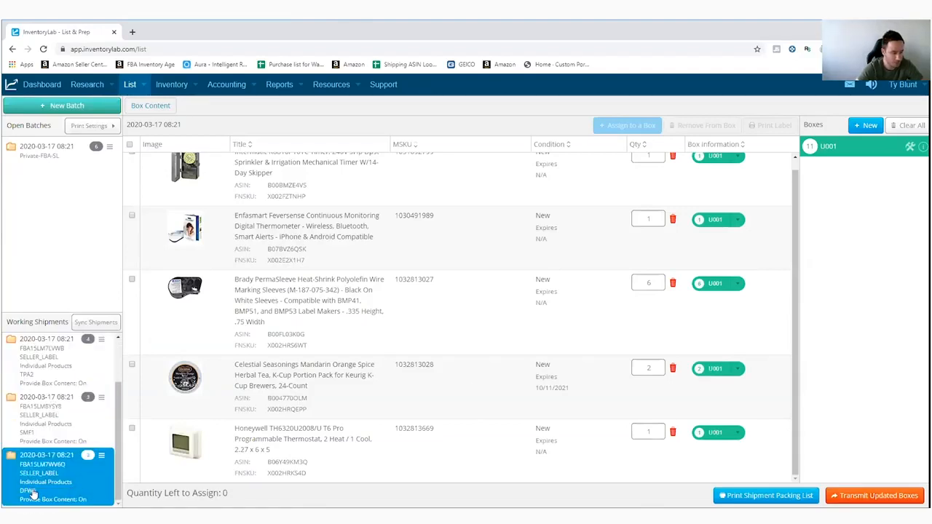
pyautogui.scroll(2, 80, 434)
pyautogui.scroll(-2, 80, 433)
pyautogui.scroll(2, 73, 451)
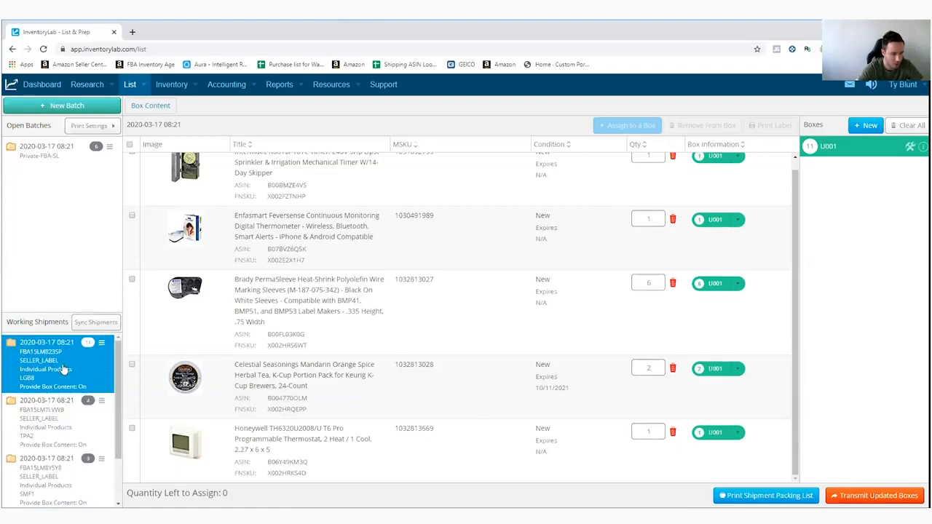
pyautogui.scroll(-2, 86, 492)
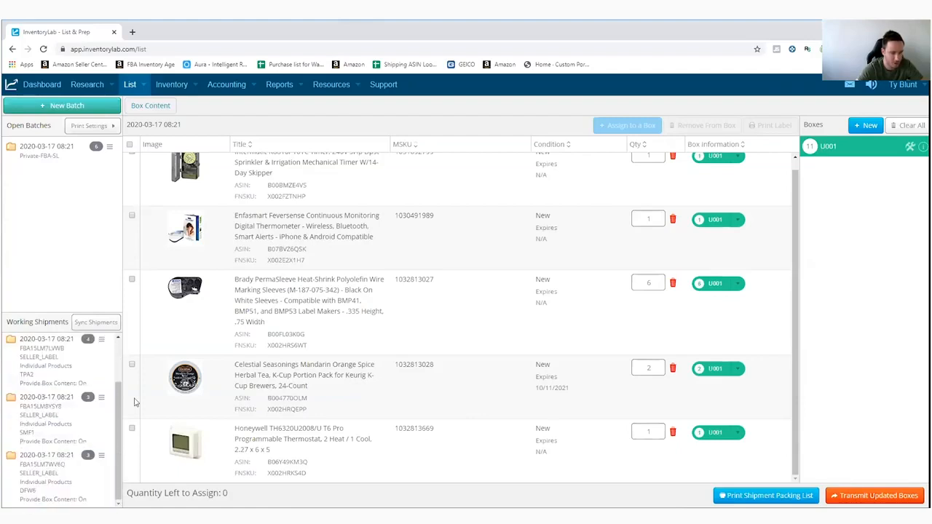
# Open the DFW6 working shipment's preparation page in Amazon Seller Central
pyautogui.click(98, 471)
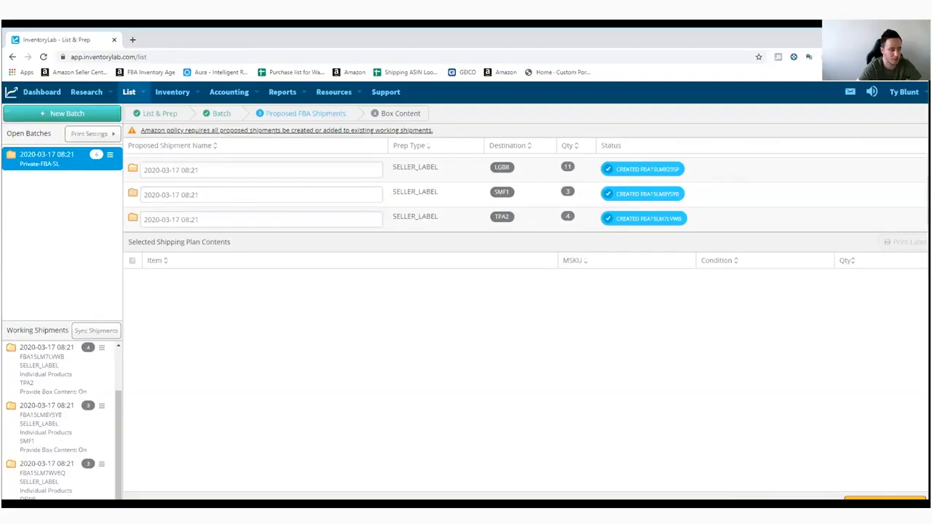
pyautogui.scroll(1, 90, 379)
pyautogui.scroll(-1, 92, 379)
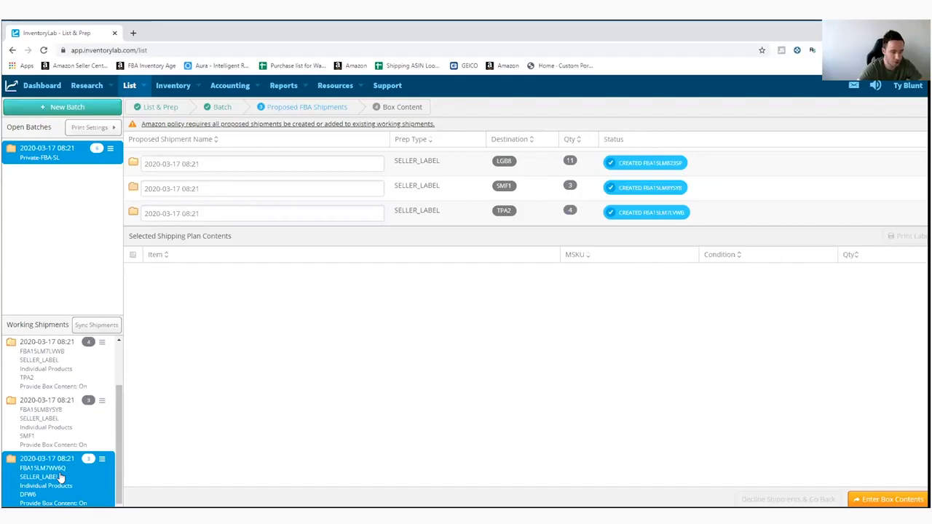
pyautogui.click(61, 477)
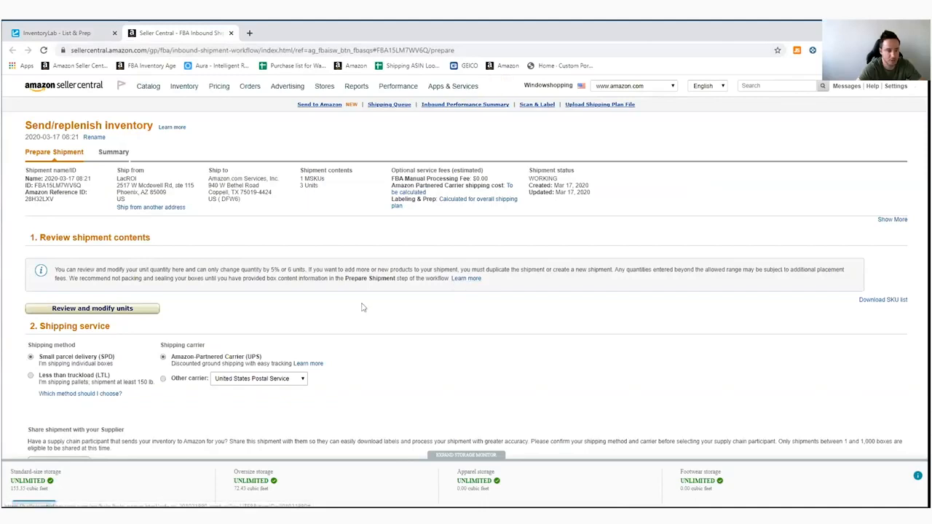
# Set the box weight of the DFW6 shipment's single box to 6 lb
pyautogui.scroll(-7, 361, 307)
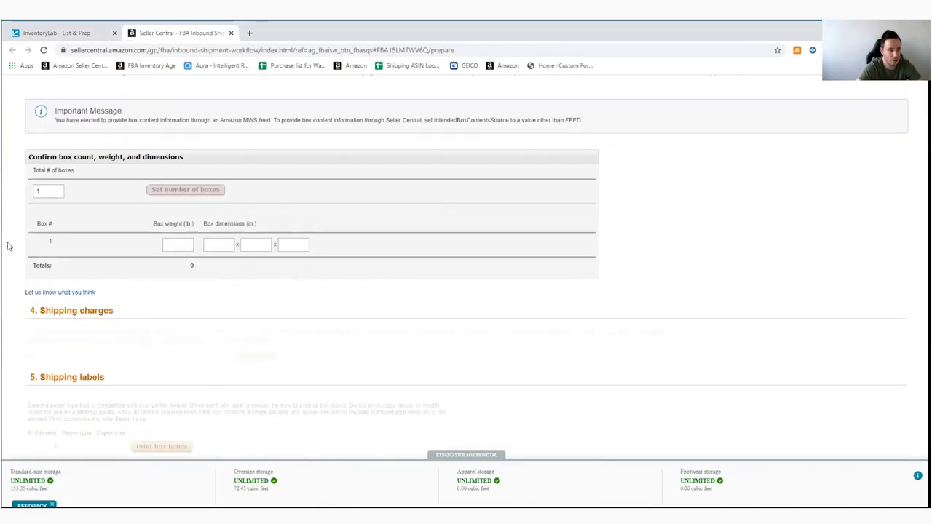
pyautogui.click(182, 244)
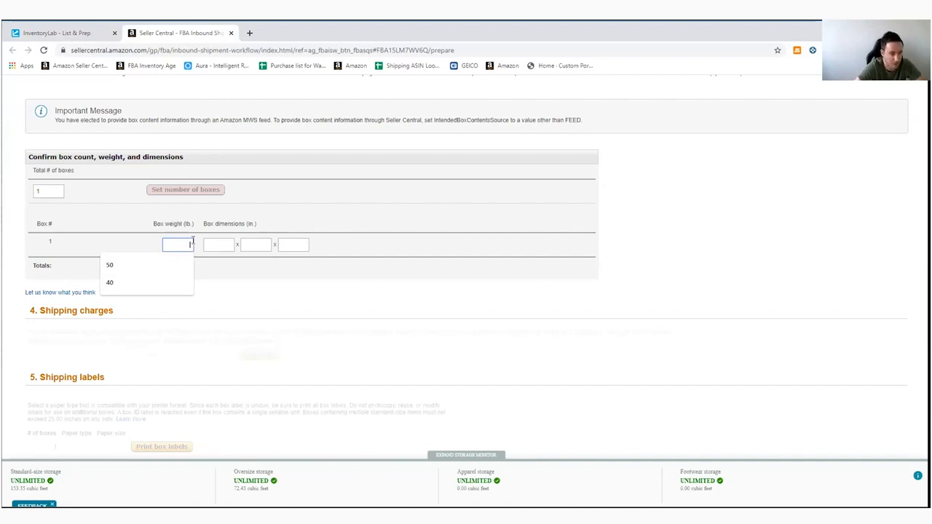
pyautogui.click(80, 36)
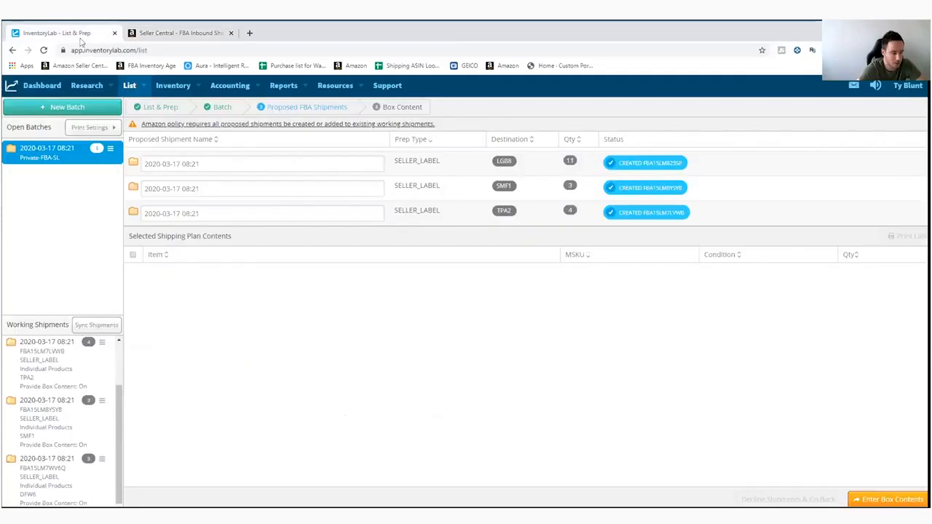
pyautogui.click(175, 33)
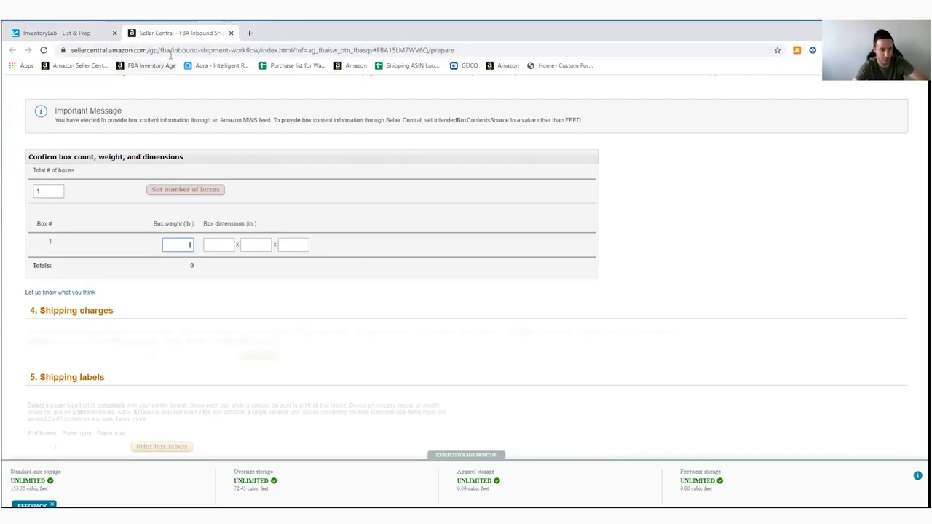
pyautogui.write('6')
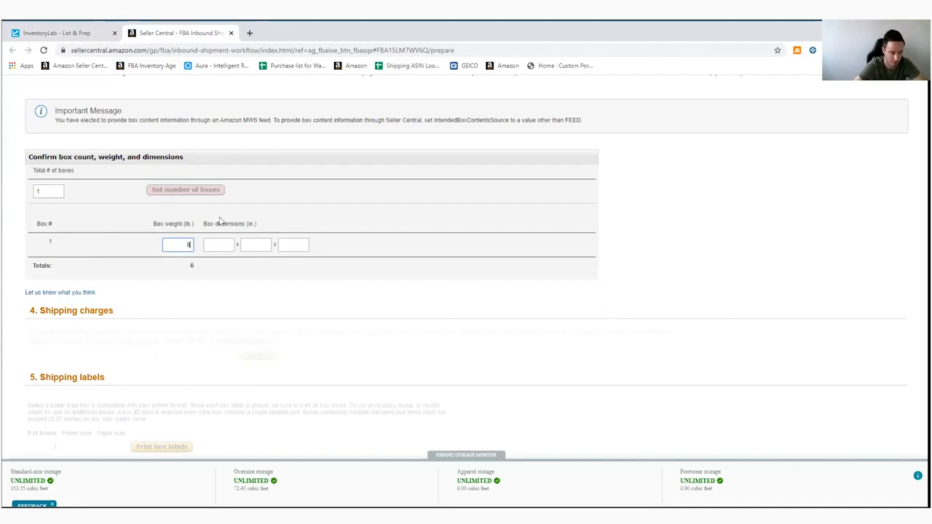
# Set the DFW6 shipment's box dimensions to 22 x 13 x 11 inches
pyautogui.press('Tab')
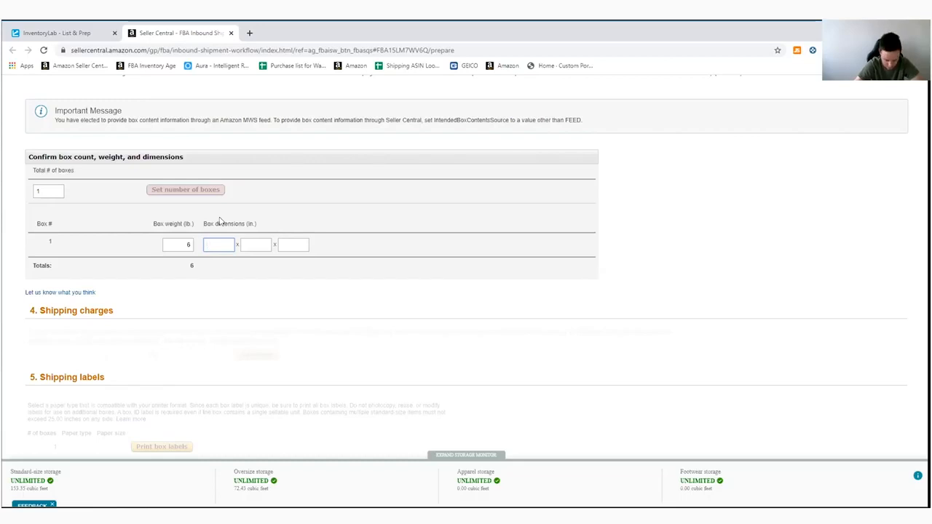
pyautogui.write('22')
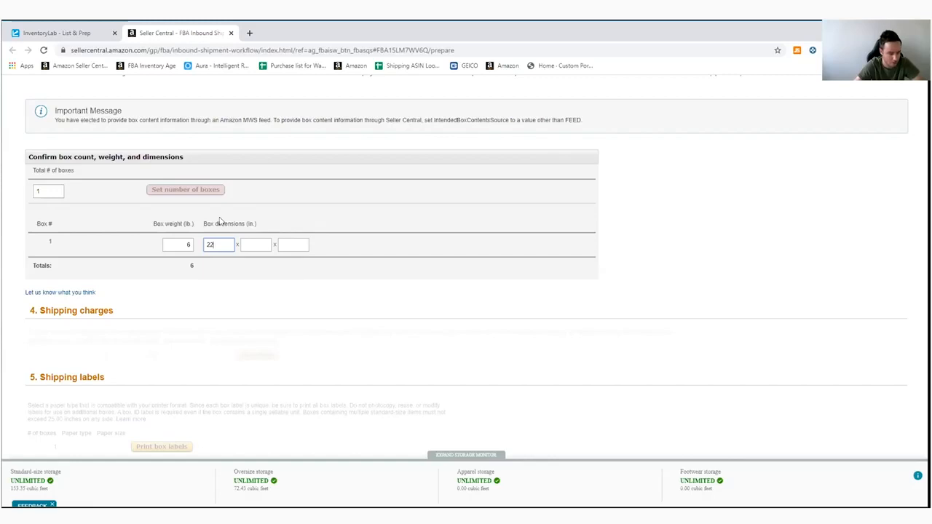
pyautogui.press('Tab')
pyautogui.press('Tab')
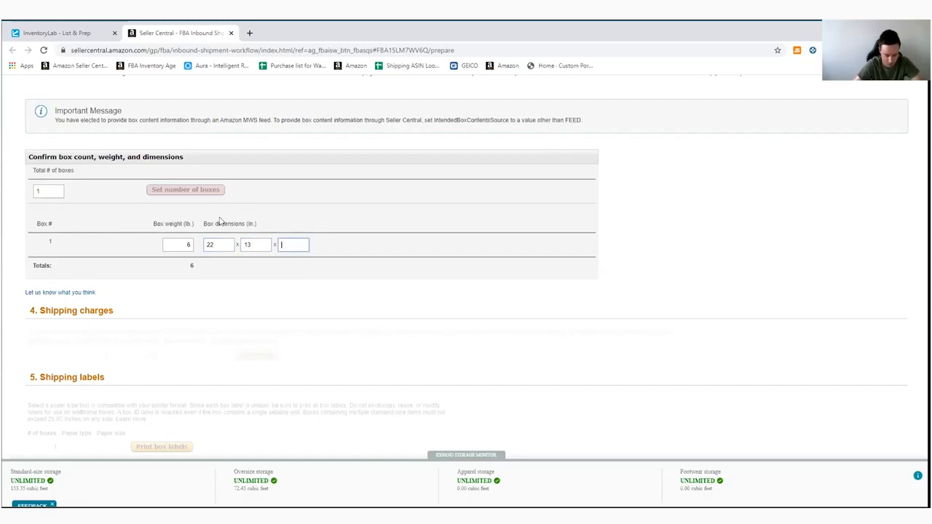
pyautogui.write('8')
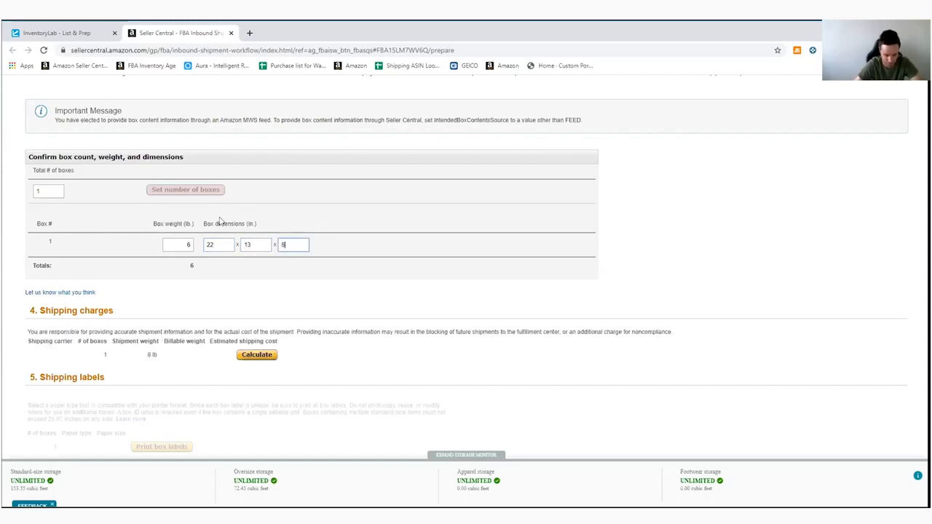
pyautogui.write('11')
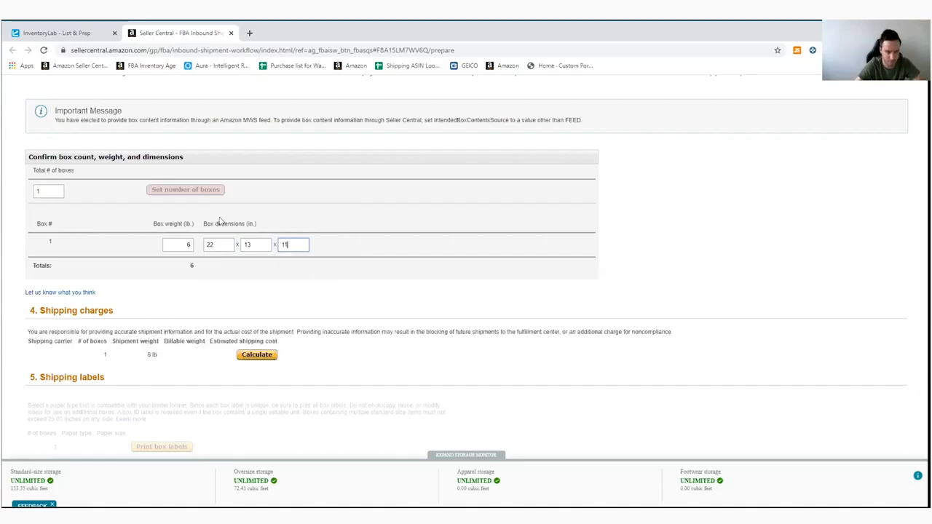
pyautogui.click(402, 249)
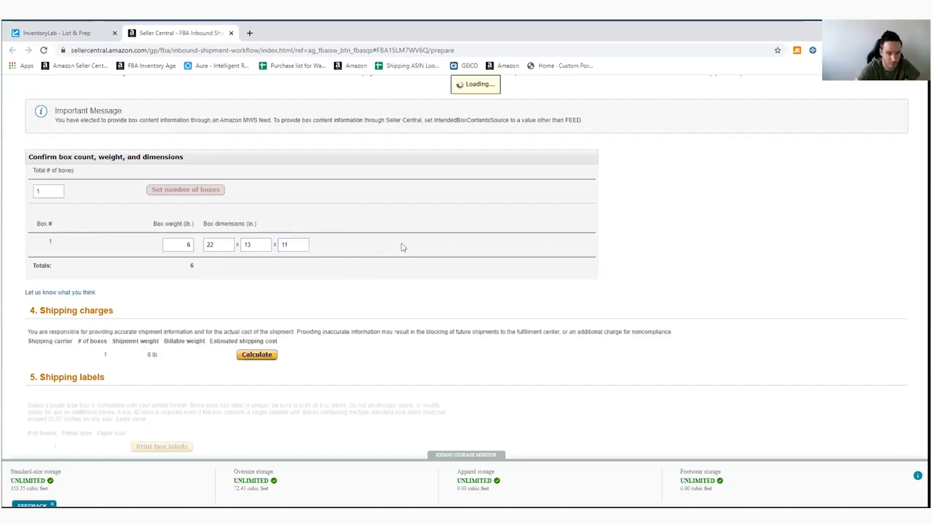
# Calculate and accept the DFW6 shipment's UPS charges, agreeing to the terms, and generate its box labels on Blank Rectangle Label paper
pyautogui.click(269, 356)
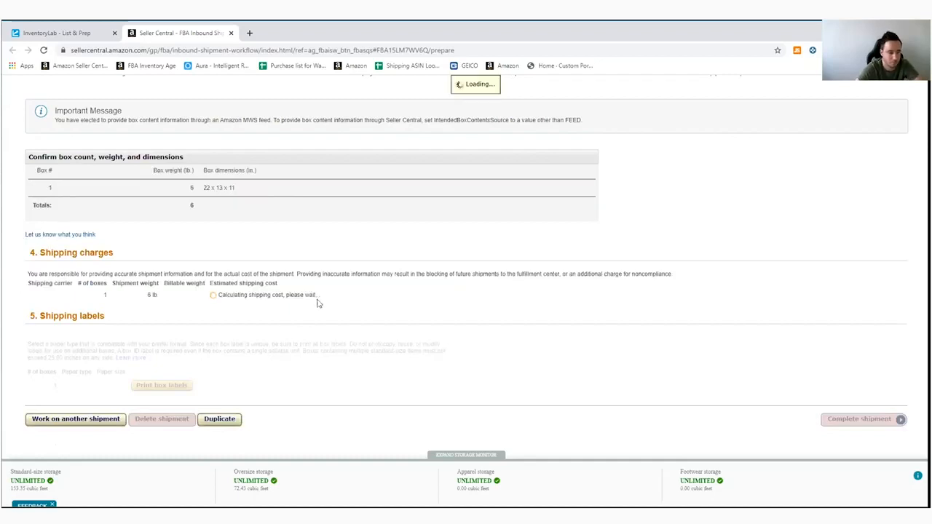
pyautogui.scroll(-2, 324, 317)
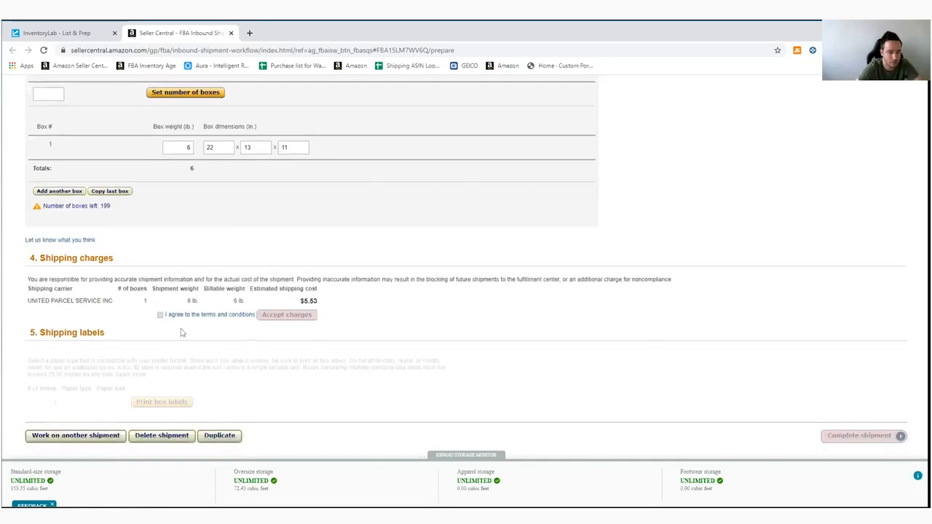
pyautogui.click(160, 315)
pyautogui.click(289, 317)
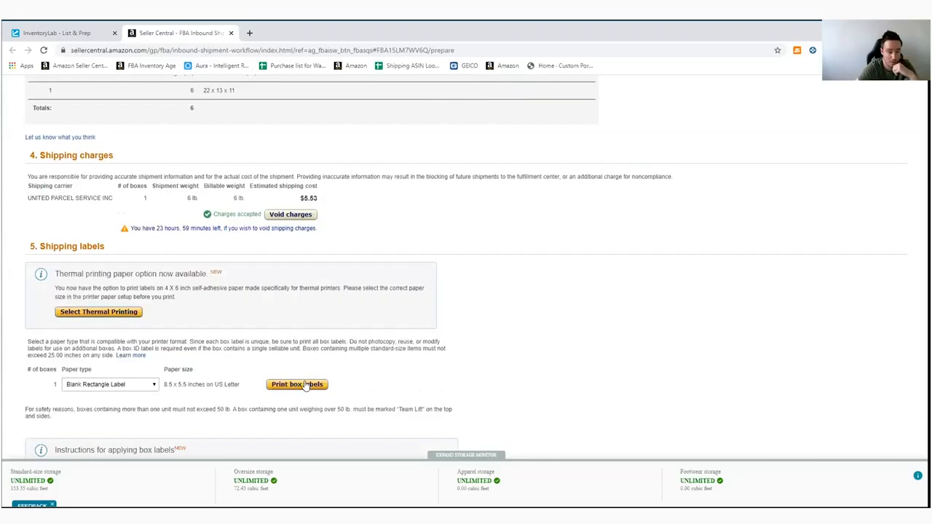
pyautogui.click(305, 386)
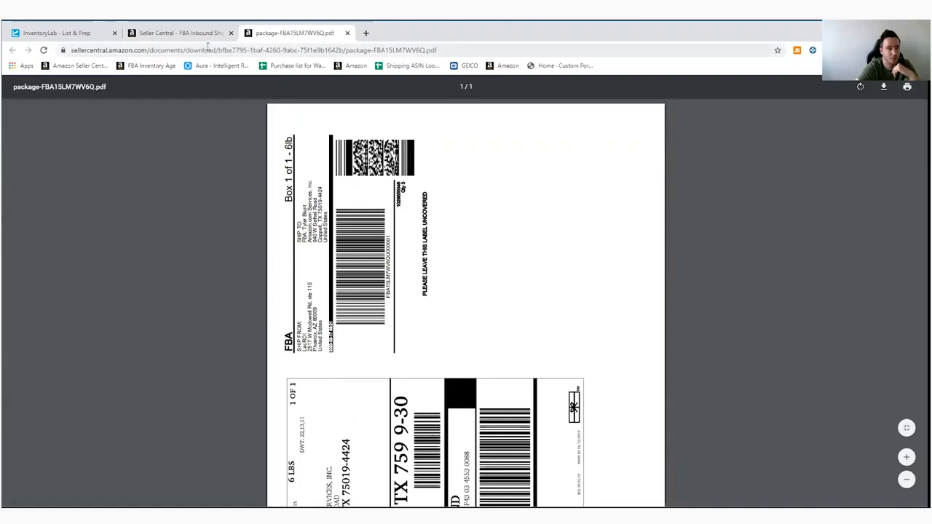
# Open the SMF1 working shipment's Seller Central preparation page from InventoryLab and close the DFW6 shipment and label PDF pages
pyautogui.click(176, 33)
pyautogui.click(73, 33)
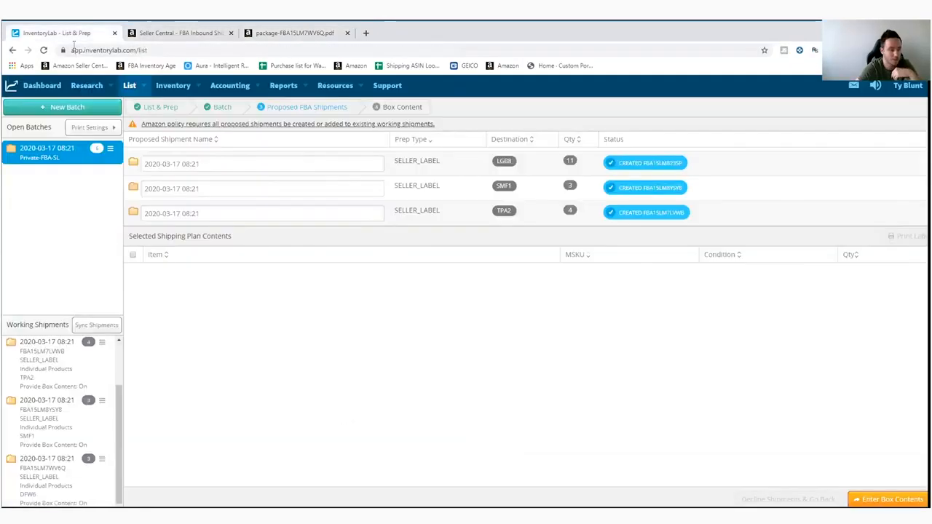
pyautogui.scroll(1, 96, 404)
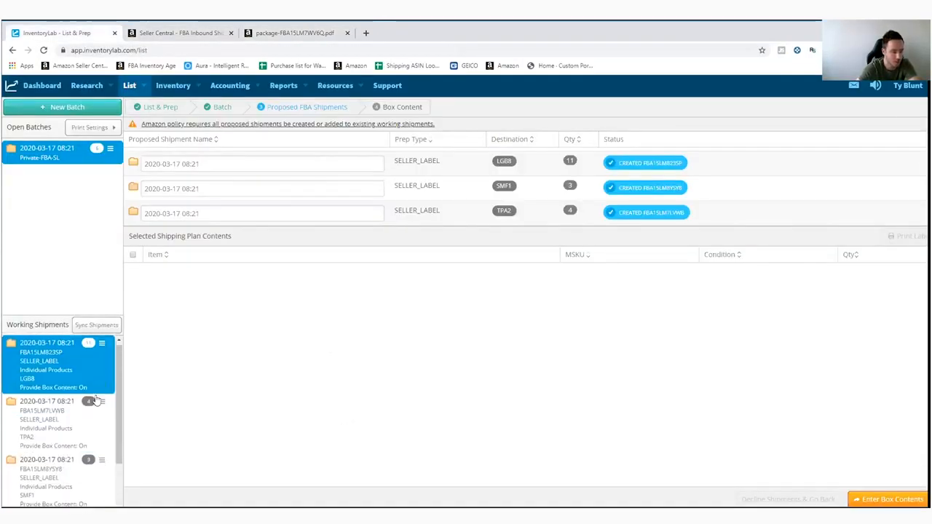
pyautogui.click(95, 466)
pyautogui.scroll(-1, 95, 437)
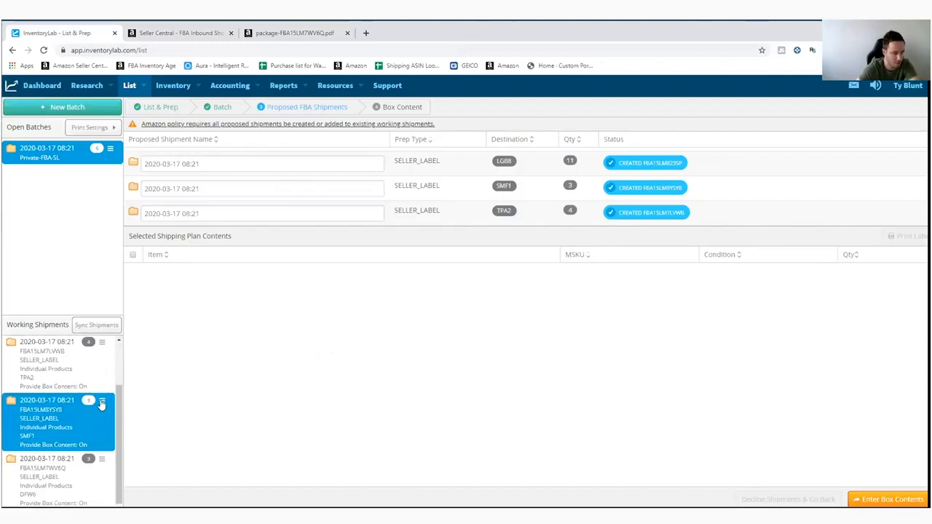
pyautogui.click(102, 402)
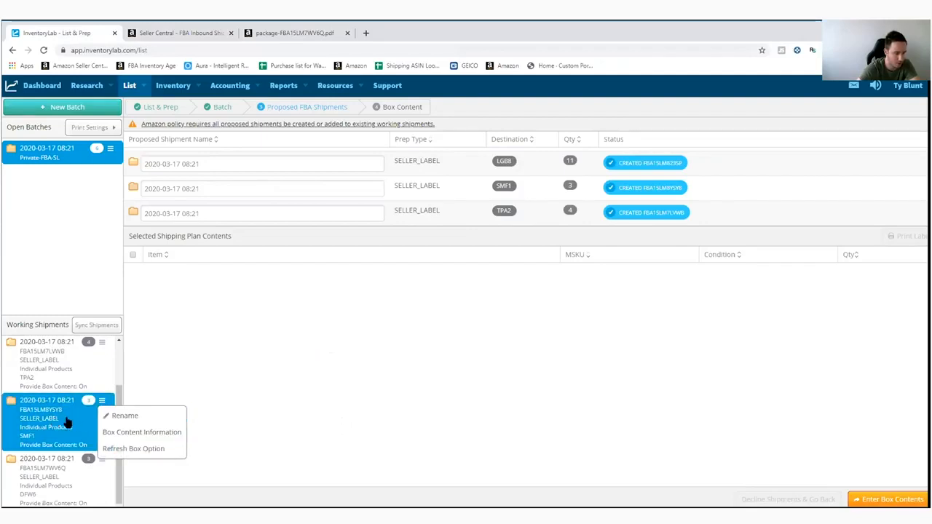
pyautogui.click(265, 379)
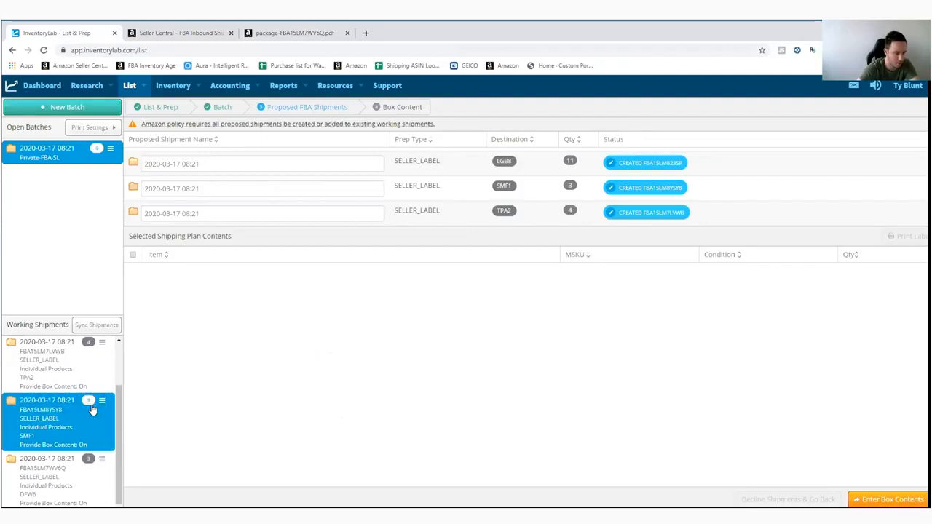
pyautogui.click(39, 427)
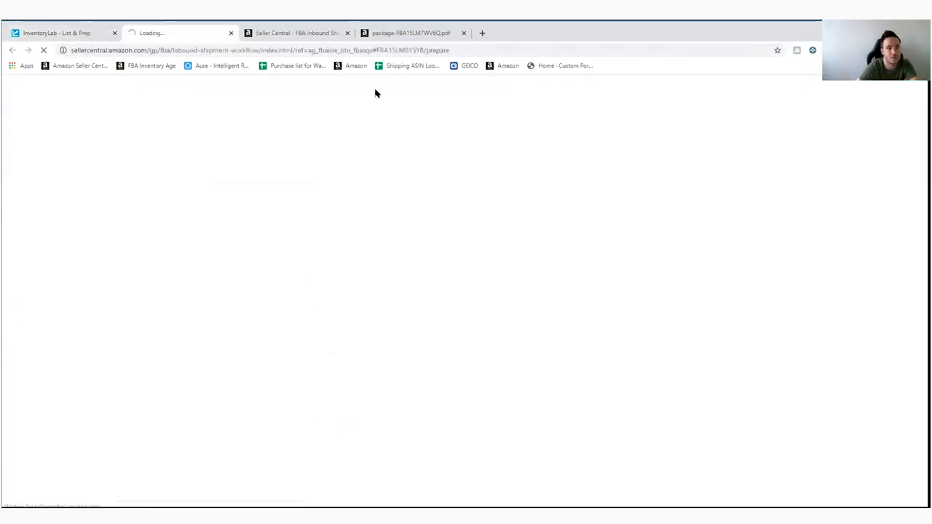
pyautogui.click(347, 33)
pyautogui.click(347, 33)
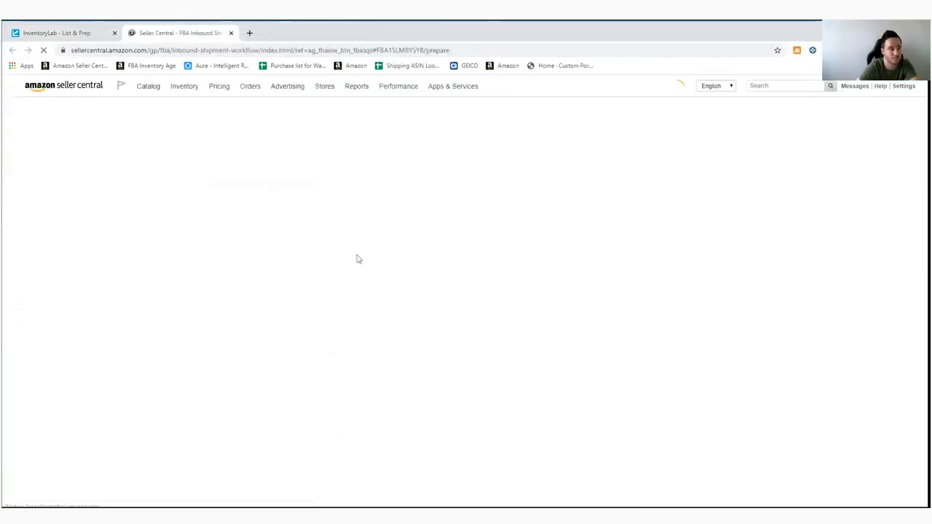
# Set the SMF1 shipment's box weight to 1 lb and its dimensions to 9 x 6 x 4 inches
pyautogui.scroll(-5, 368, 260)
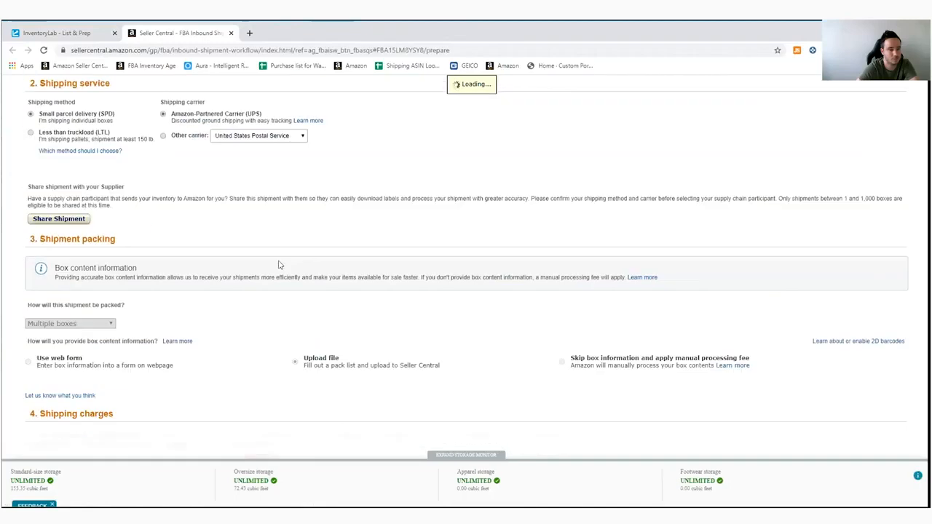
pyautogui.scroll(-3, 325, 289)
pyautogui.click(189, 245)
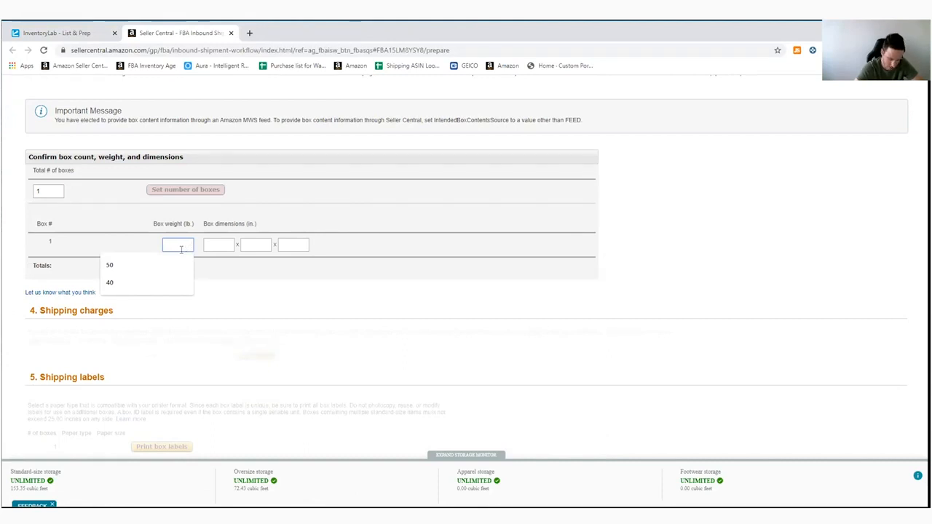
pyautogui.write('1')
pyautogui.press('Tab')
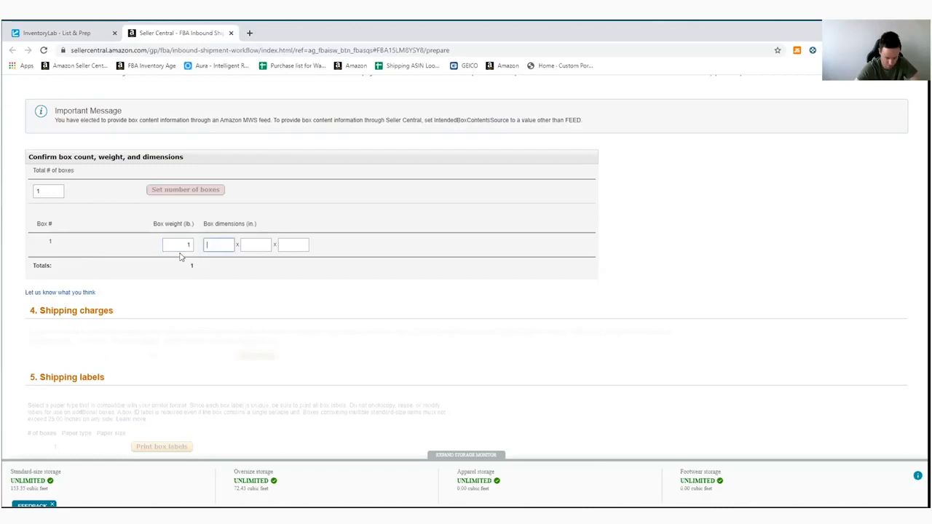
pyautogui.write('9')
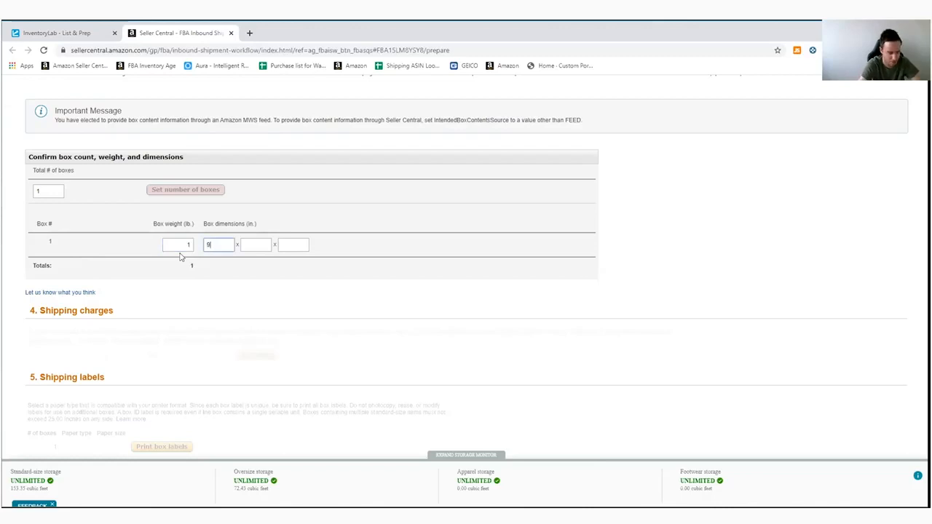
pyautogui.press('Tab')
pyautogui.write('6')
pyautogui.press('Tab')
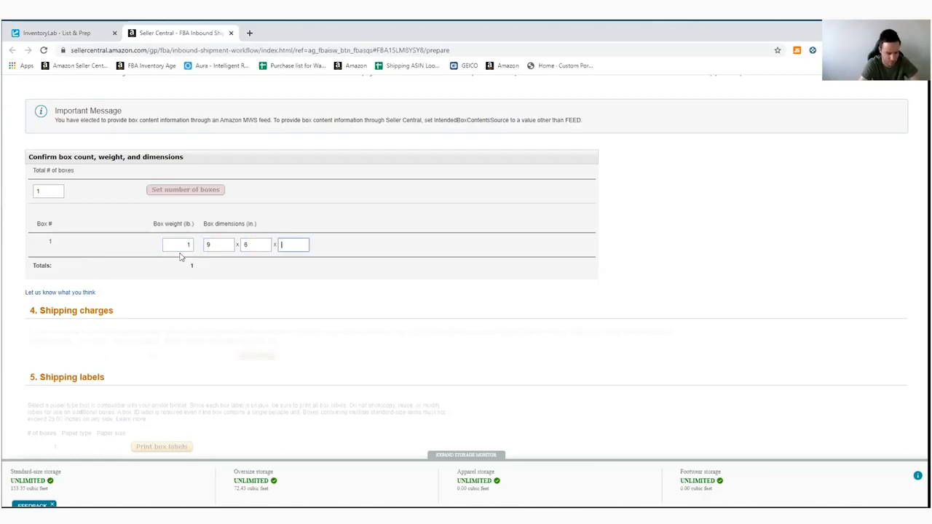
pyautogui.write('4')
# Calculate the SMF1 shipment's UPS shipping cost, agree to the terms and conditions, and accept the charges
pyautogui.click(252, 354)
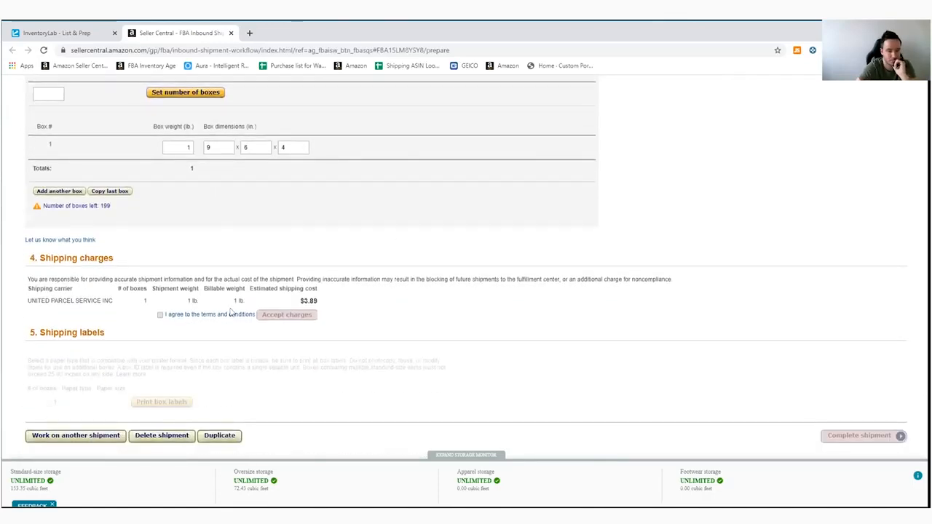
pyautogui.click(160, 315)
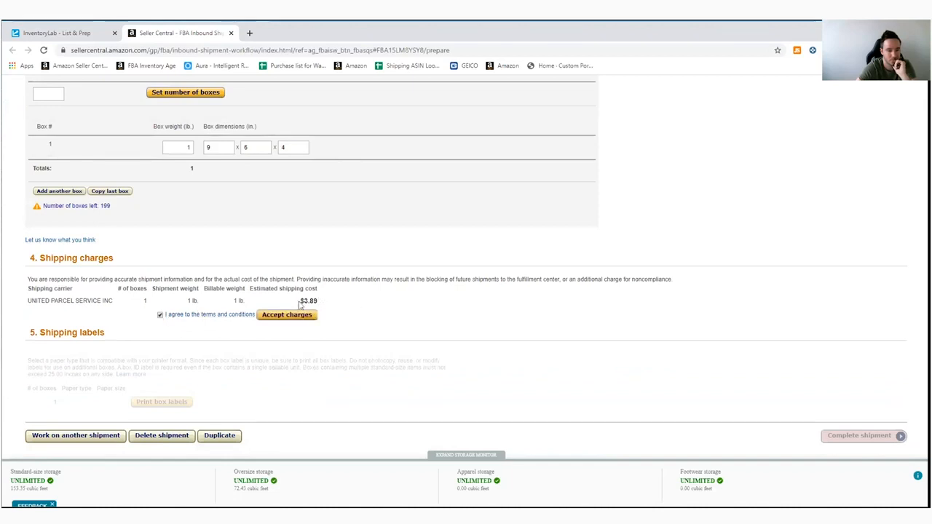
pyautogui.scroll(10, 439, 337)
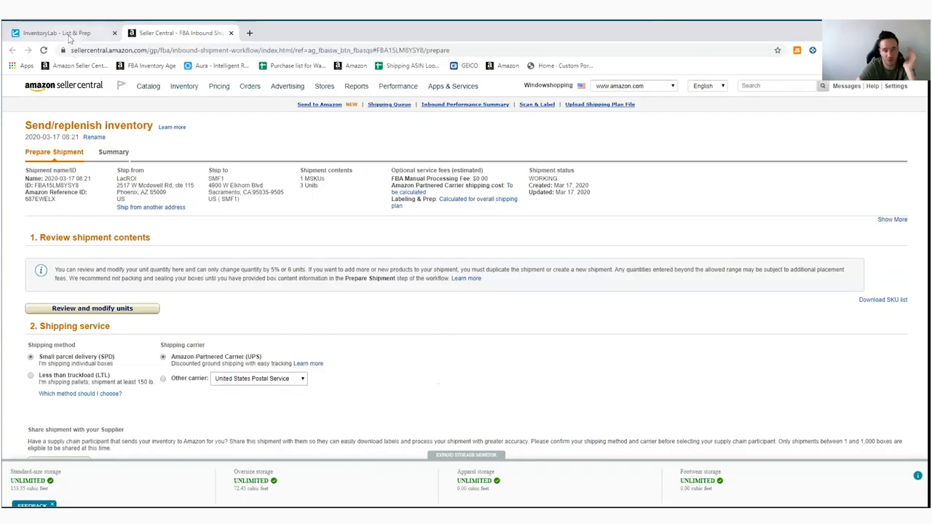
pyautogui.scroll(-1, 158, 368)
pyautogui.scroll(-3, 215, 217)
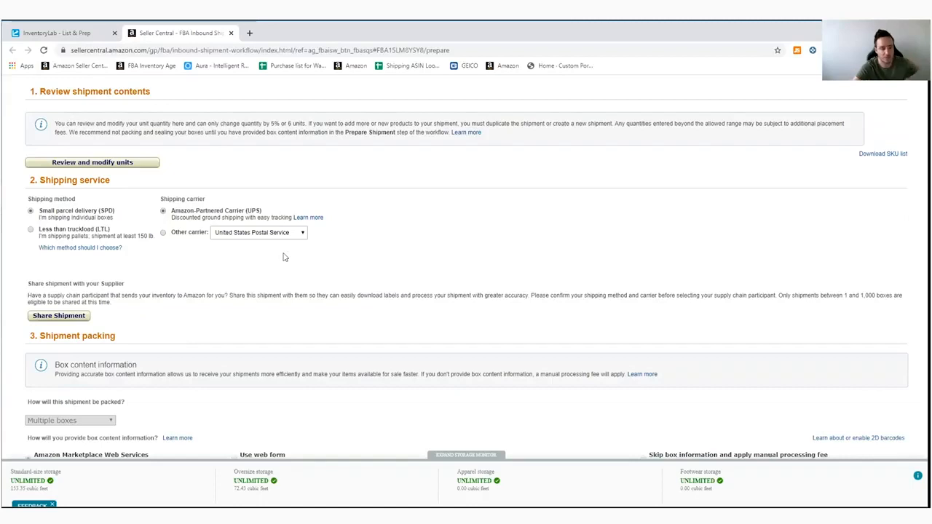
pyautogui.scroll(-3, 313, 258)
pyautogui.scroll(-3, 370, 316)
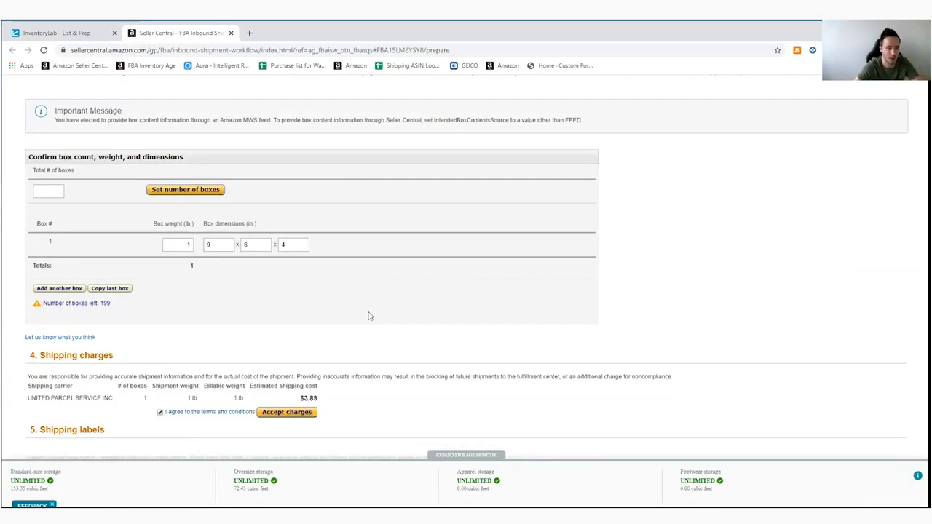
pyautogui.scroll(-1, 313, 322)
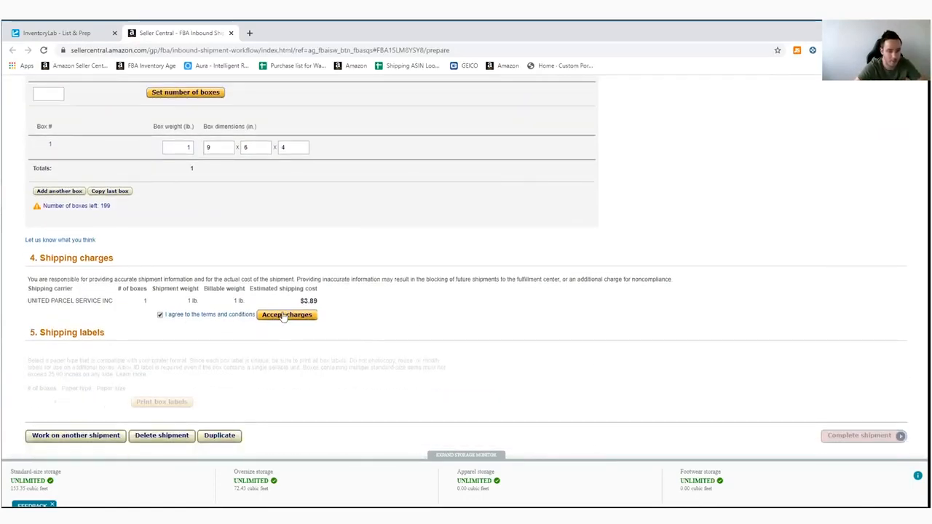
pyautogui.click(287, 315)
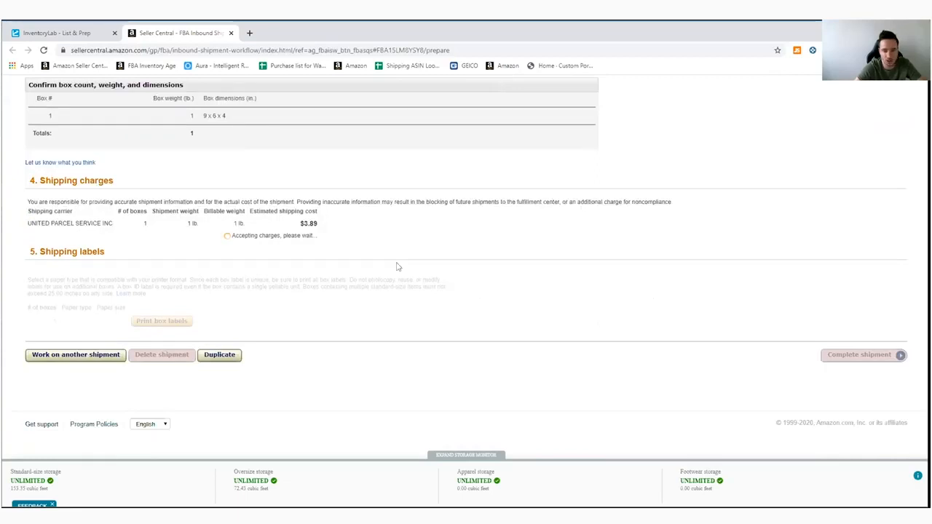
pyautogui.scroll(-2, 342, 262)
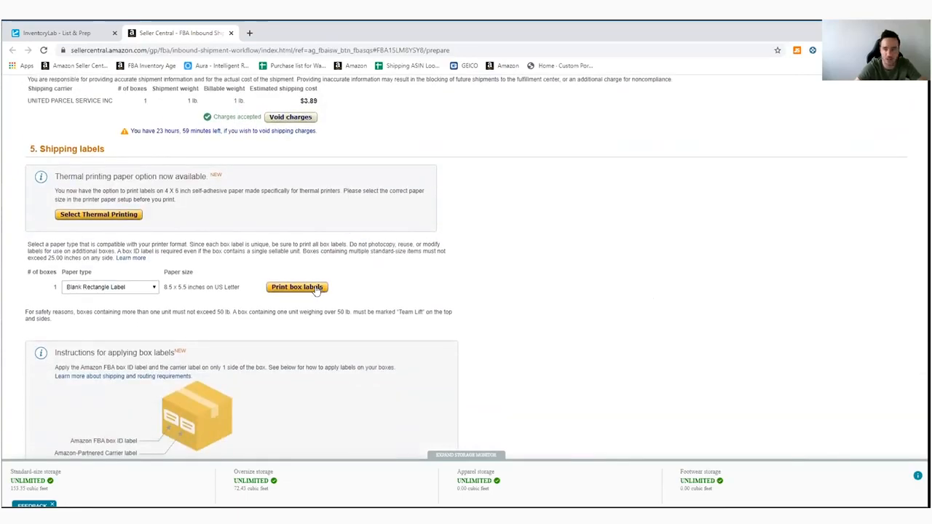
# Generate the SMF1 shipment's box labels on Blank Rectangle Label paper
pyautogui.scroll(-2, 323, 273)
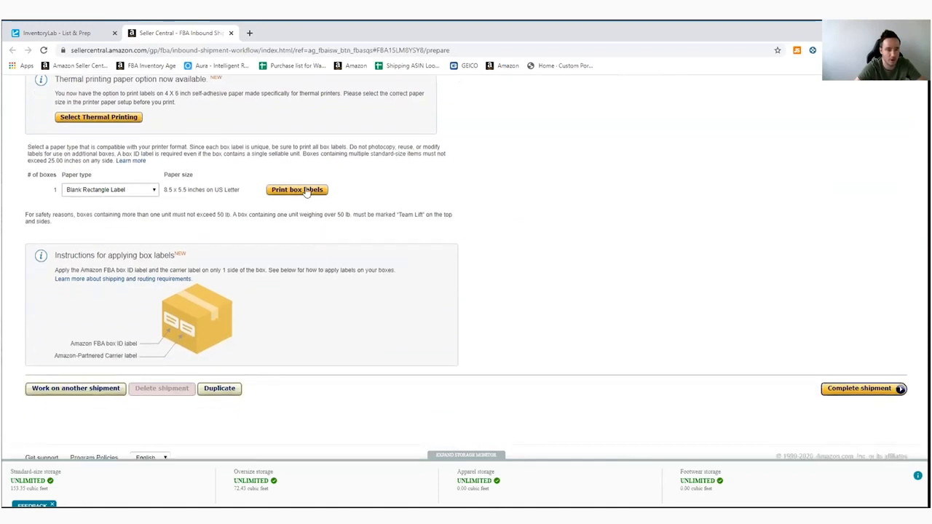
pyautogui.click(306, 191)
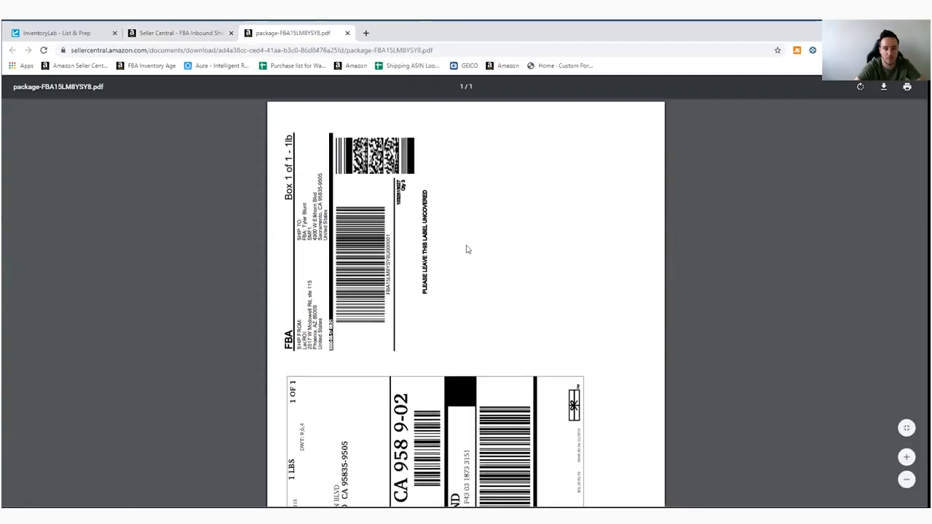
# Open the TPA2 working shipment's Seller Central preparation page from InventoryLab and close the SMF1 shipment and label PDF pages
pyautogui.click(93, 29)
pyautogui.click(65, 477)
pyautogui.click(84, 426)
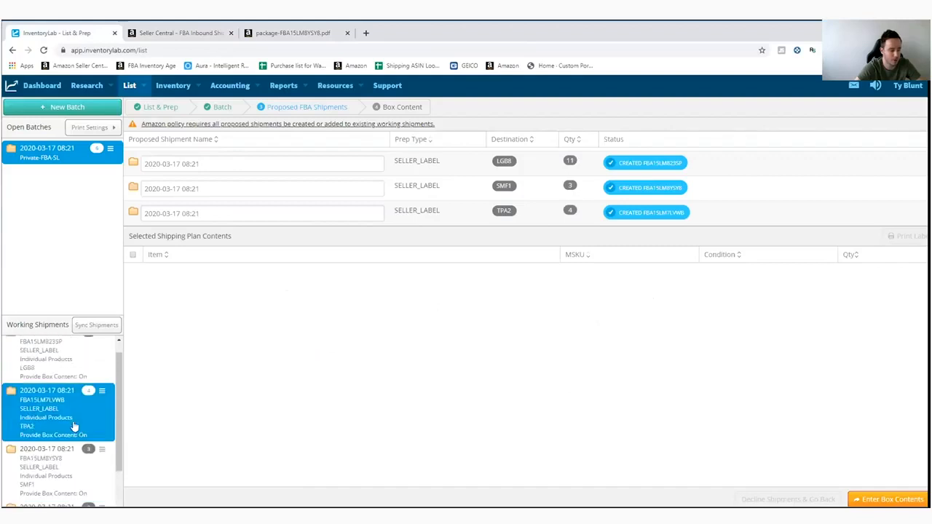
pyautogui.click(60, 401)
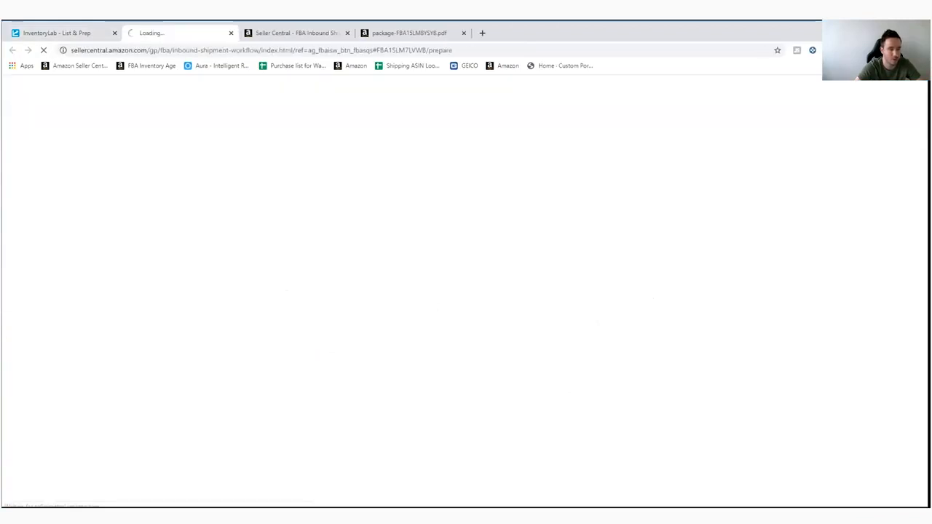
pyautogui.click(348, 34)
pyautogui.click(347, 34)
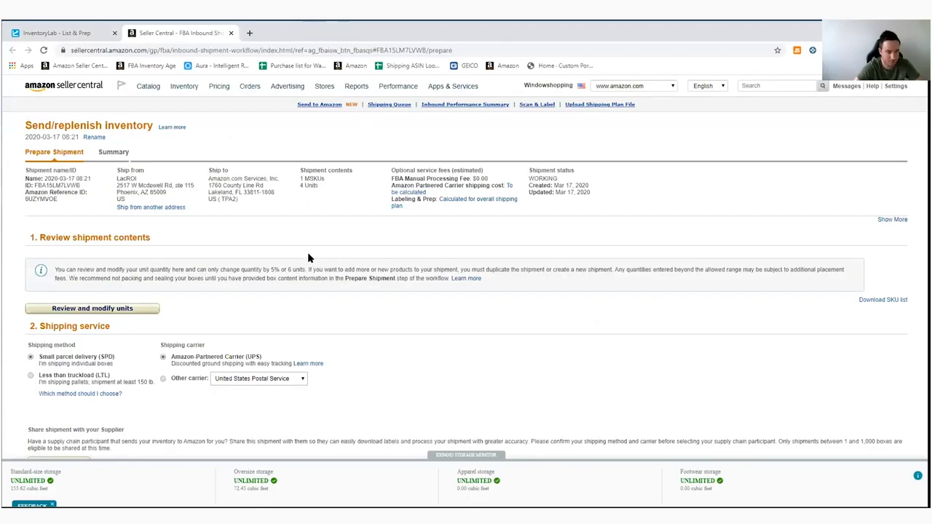
# Set the TPA2 shipment's box weight to 6 lb and its dimensions to 21 x 14 x 8 inches
pyautogui.scroll(-6, 308, 258)
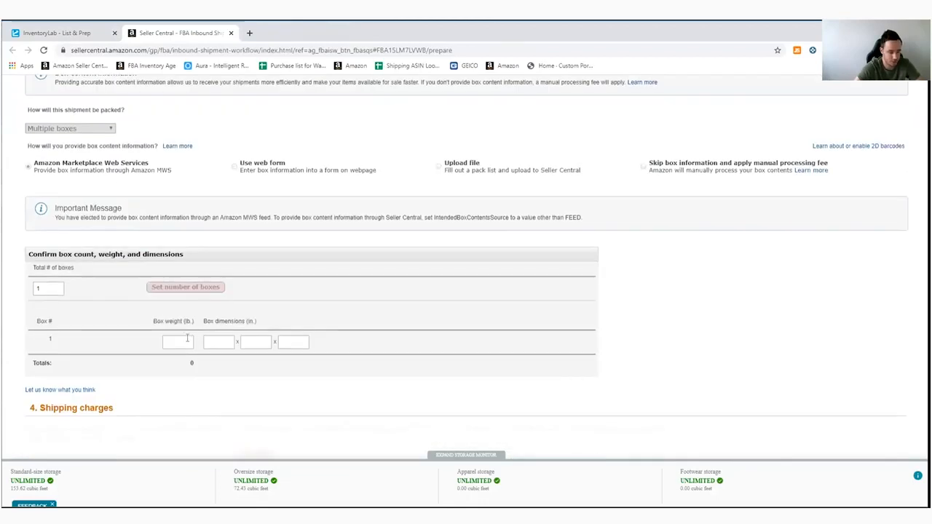
pyautogui.click(187, 341)
pyautogui.write('6')
pyautogui.click(222, 343)
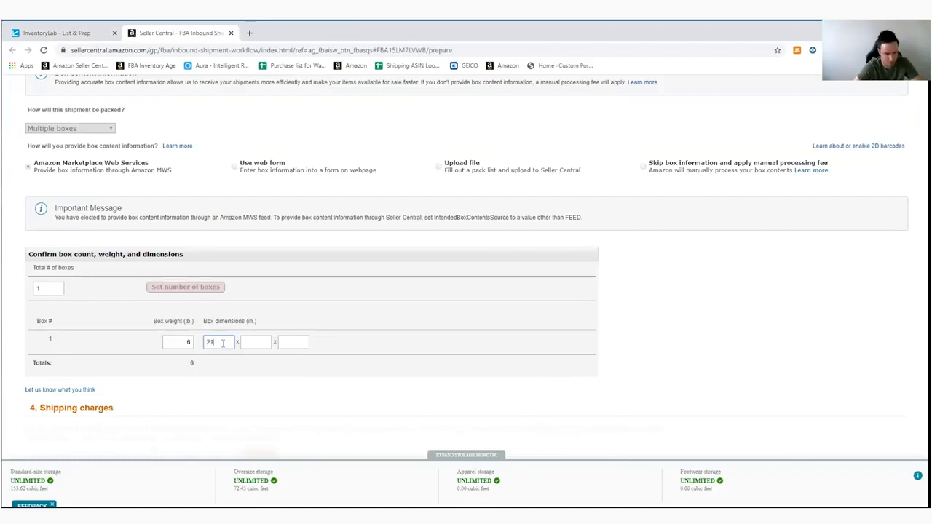
pyautogui.press('Tab')
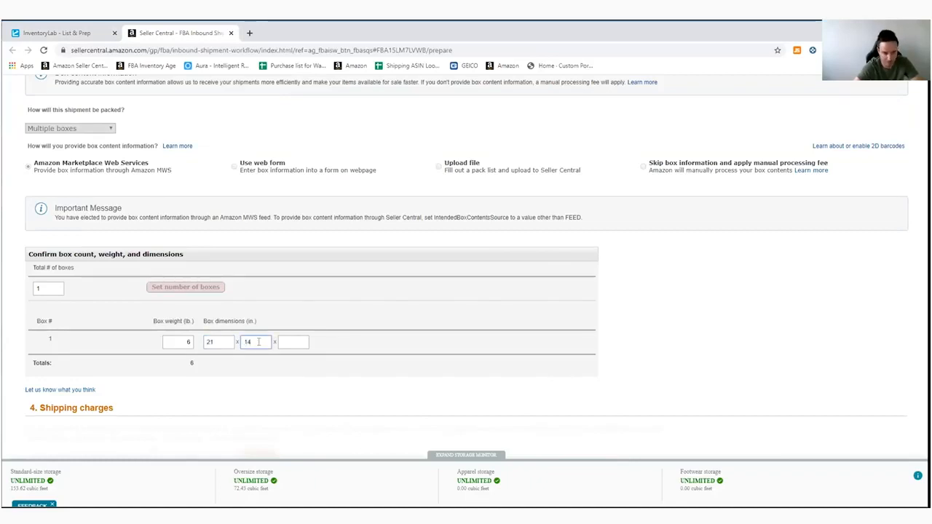
pyautogui.press('Tab')
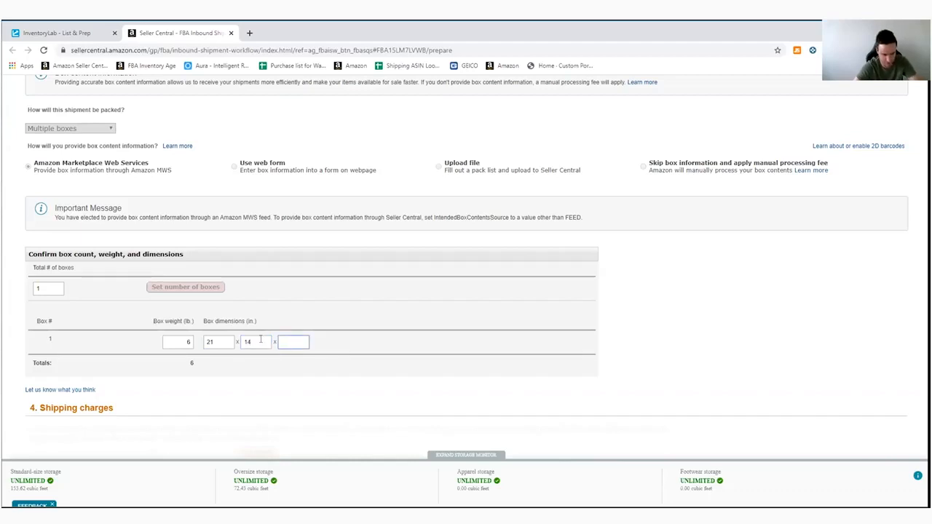
pyautogui.write('8')
pyautogui.click(629, 345)
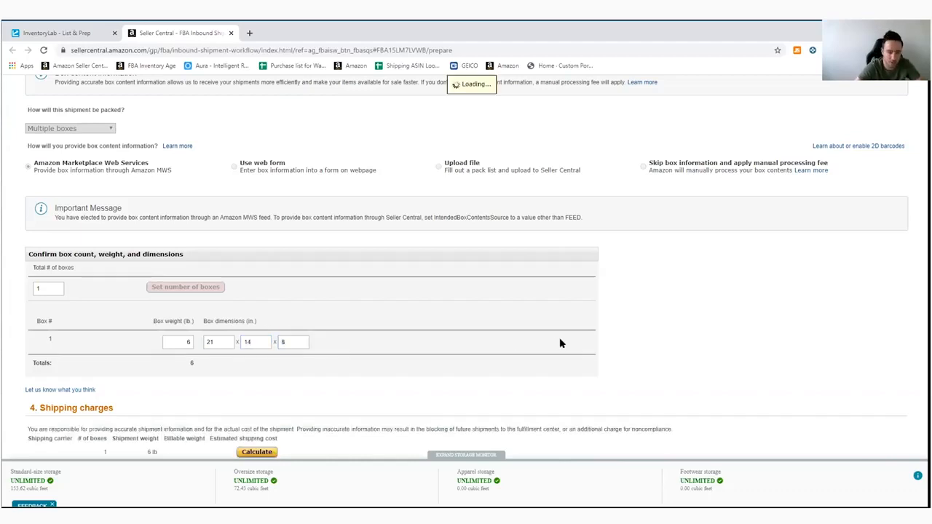
# Calculate and accept the TPA2 shipment's UPS charges, agreeing to the terms, and generate its box labels
pyautogui.scroll(-2, 556, 340)
pyautogui.click(265, 356)
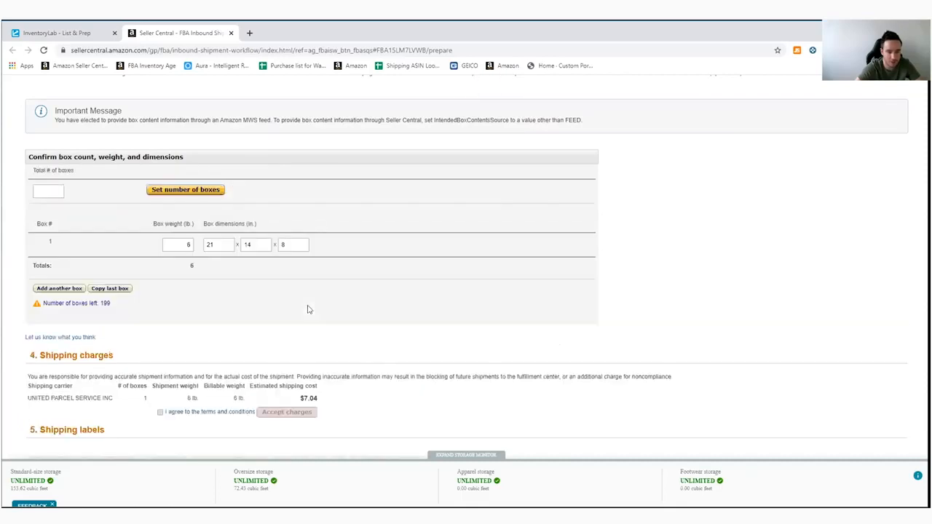
pyautogui.scroll(-3, 311, 308)
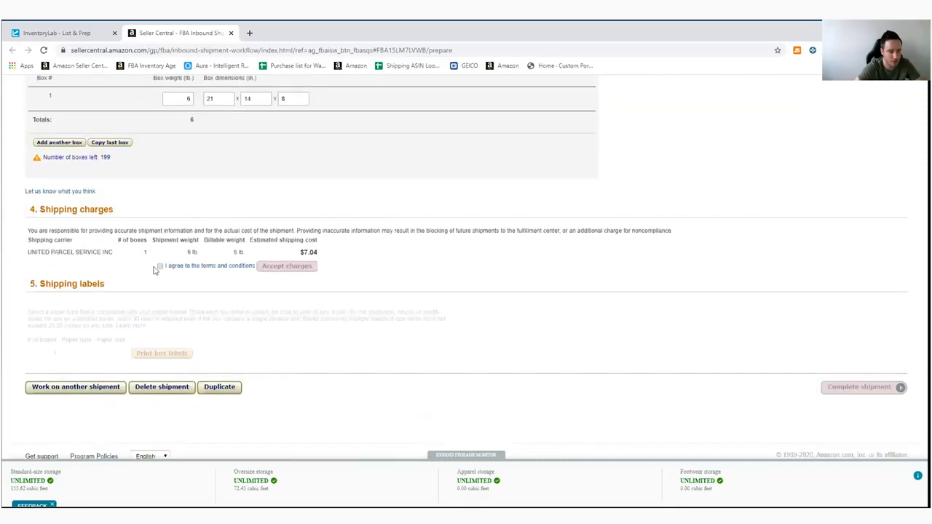
pyautogui.click(161, 267)
pyautogui.click(304, 271)
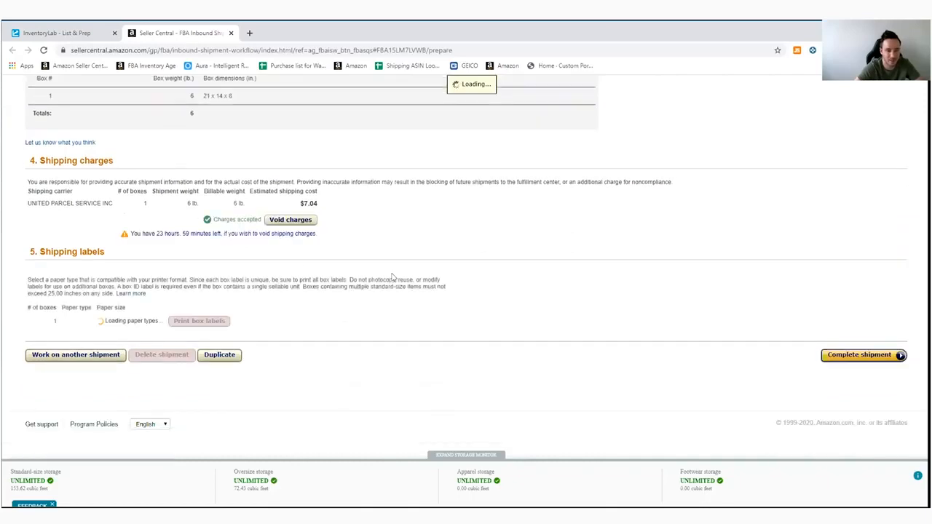
pyautogui.scroll(-3, 387, 281)
pyautogui.click(313, 243)
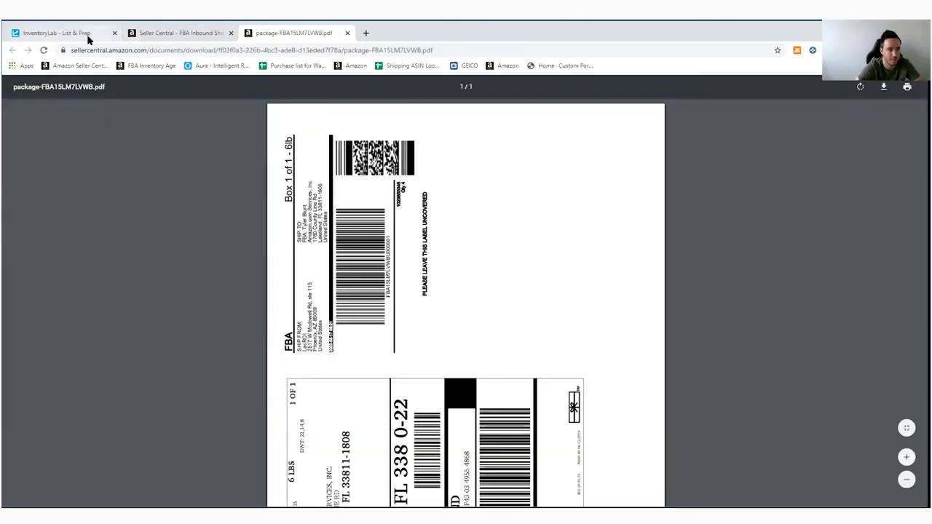
# Open the LGB8 working shipment's Seller Central preparation page from InventoryLab and close the TPA2 shipment and label PDF pages
pyautogui.click(88, 33)
pyautogui.scroll(1, 80, 370)
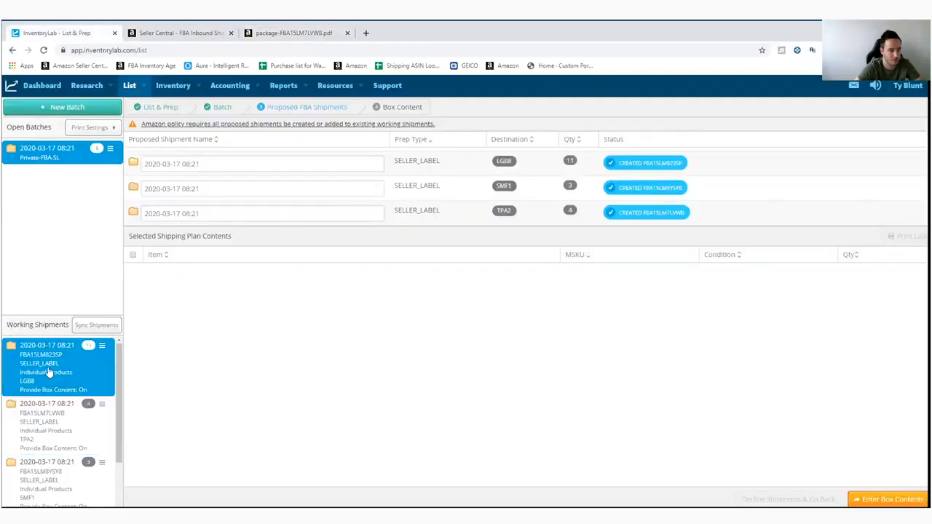
pyautogui.click(48, 370)
pyautogui.click(348, 34)
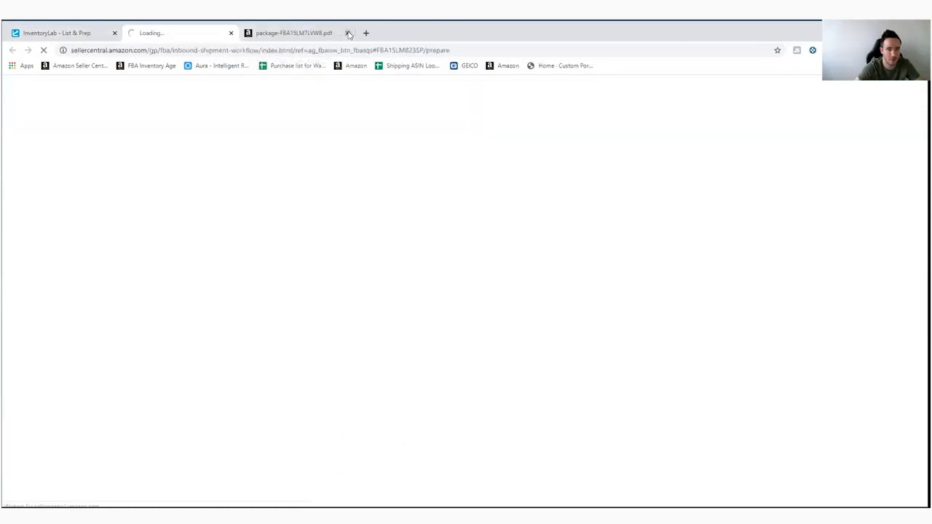
pyautogui.click(348, 33)
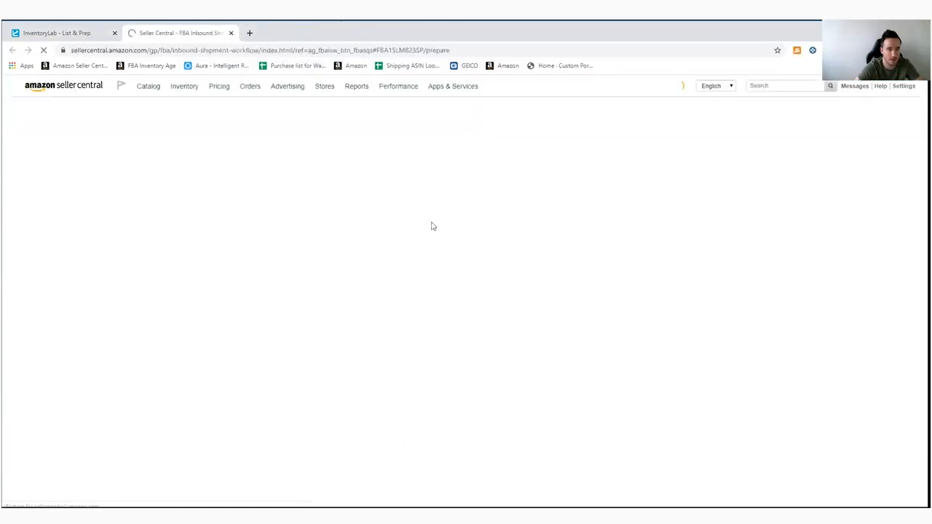
# Set the LGB8 shipment's box to 8 lb and 14 x 13 x 10 inches, and calculate its UPS shipping cost
pyautogui.scroll(-7, 420, 223)
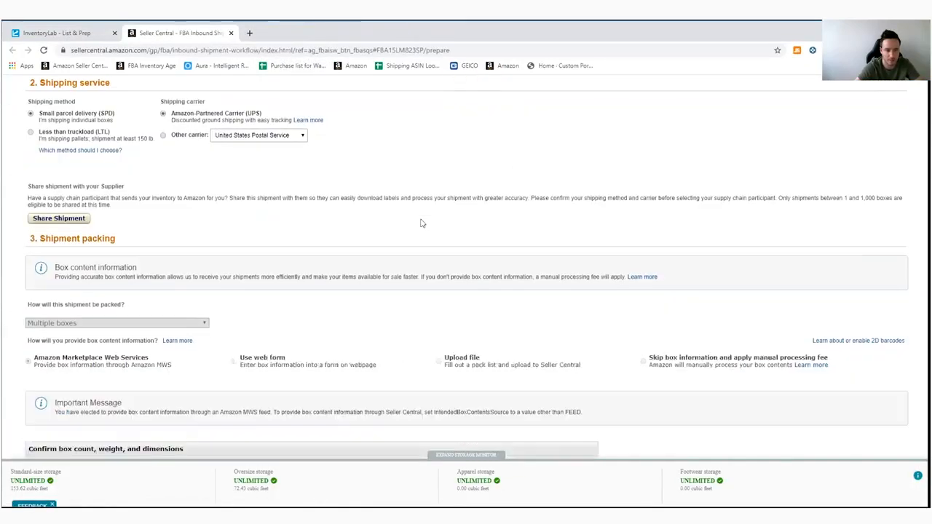
pyautogui.scroll(5, 251, 247)
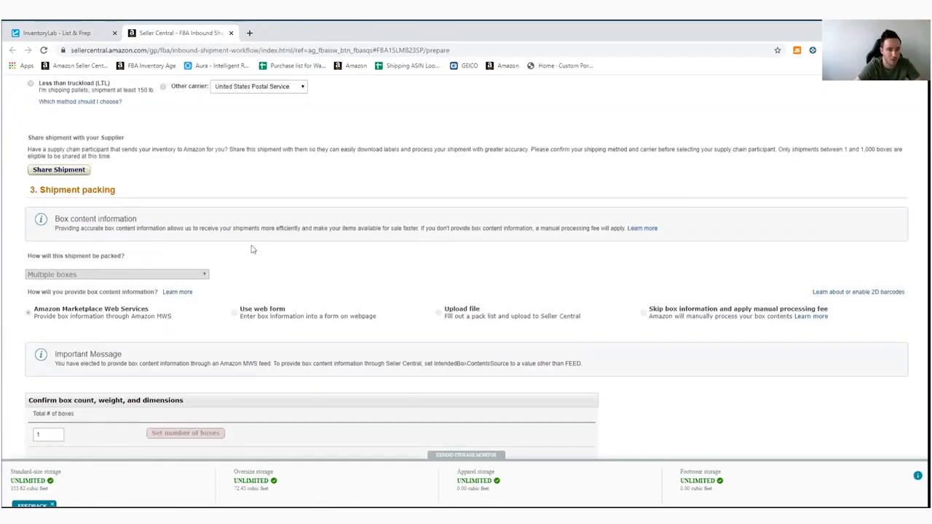
pyautogui.scroll(-2, 295, 263)
pyautogui.scroll(-2, 295, 262)
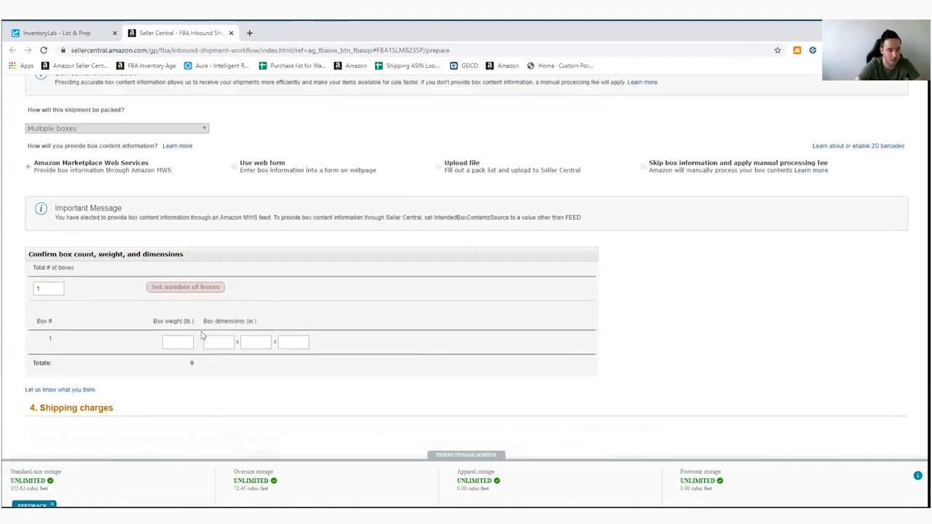
pyautogui.click(191, 342)
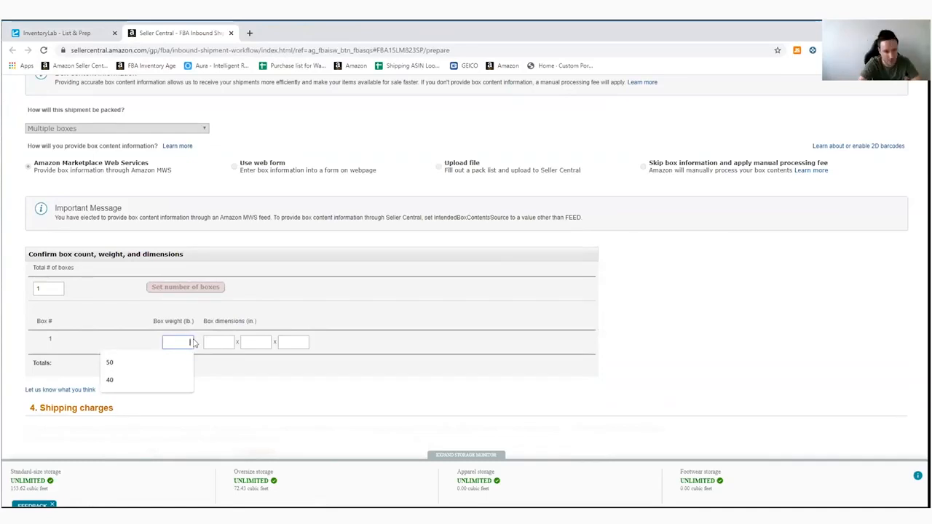
pyautogui.write('8')
pyautogui.press('Tab')
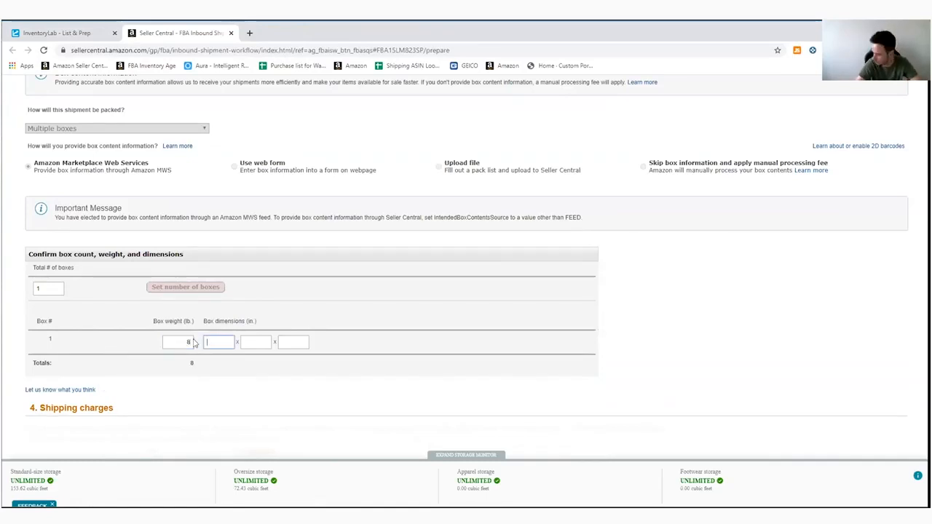
pyautogui.write('14')
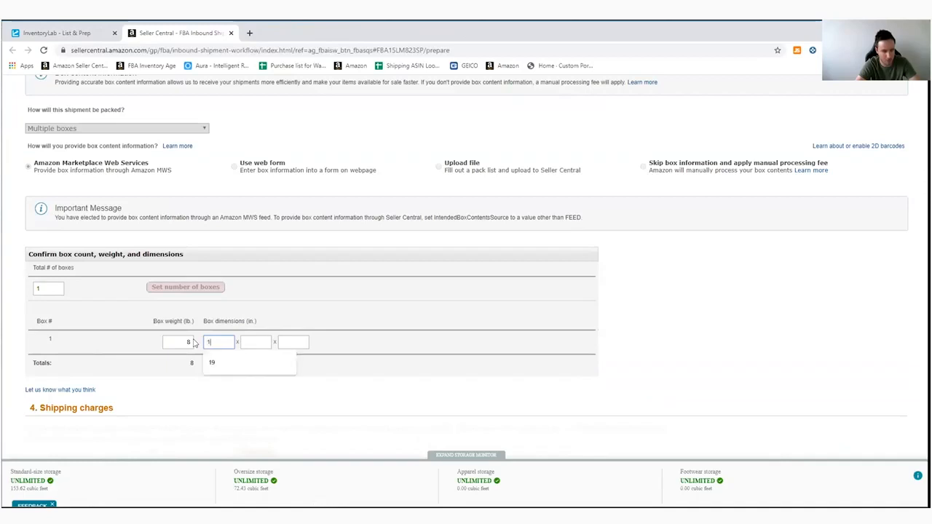
pyautogui.press('Tab')
pyautogui.write('13')
pyautogui.press('Tab')
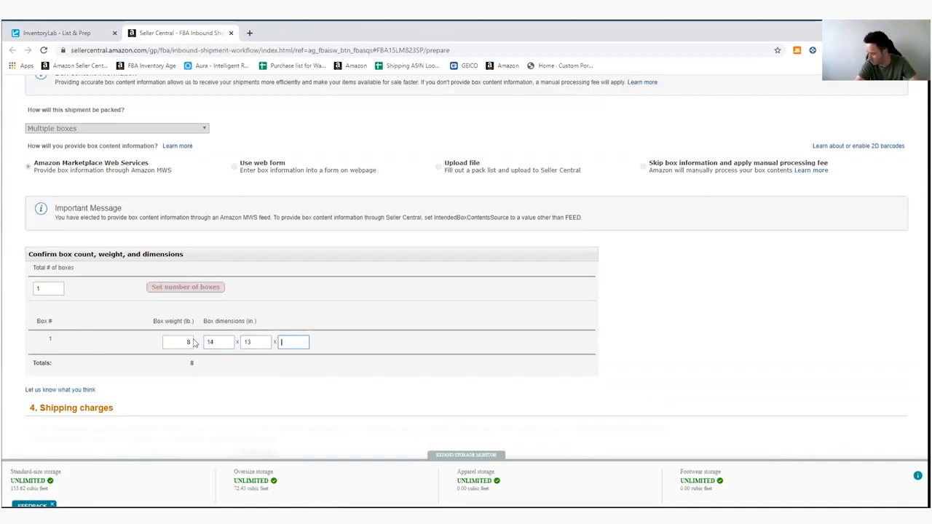
pyautogui.write('10')
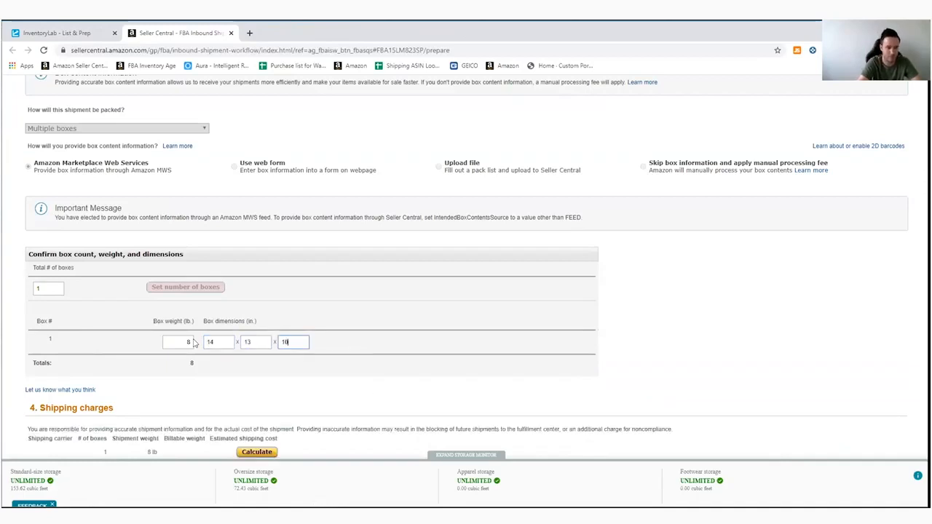
pyautogui.click(582, 362)
pyautogui.scroll(-2, 471, 374)
pyautogui.click(260, 308)
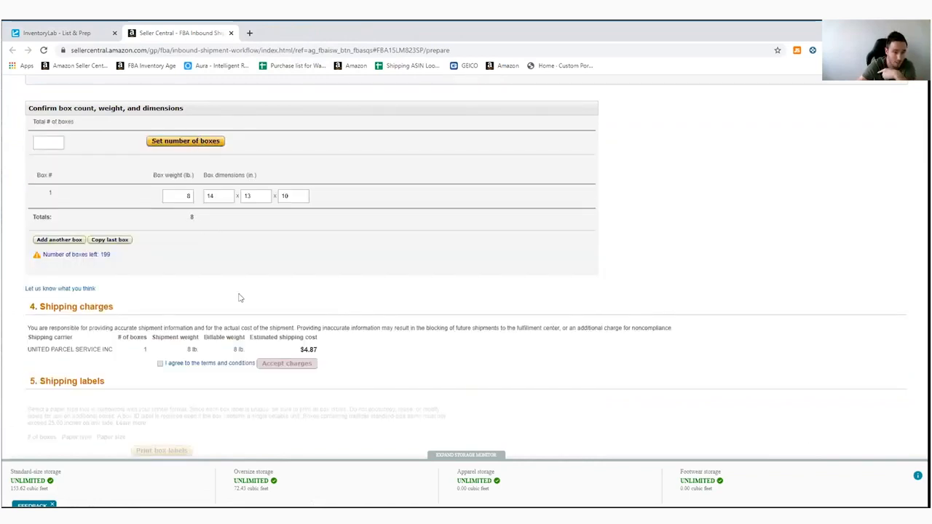
# Examine the LGB8 shipment's estimated shipping cost alongside its destination city, box weight and dimensions
pyautogui.moveTo(317, 349); pyautogui.dragTo(304, 349)
pyautogui.click(322, 351)
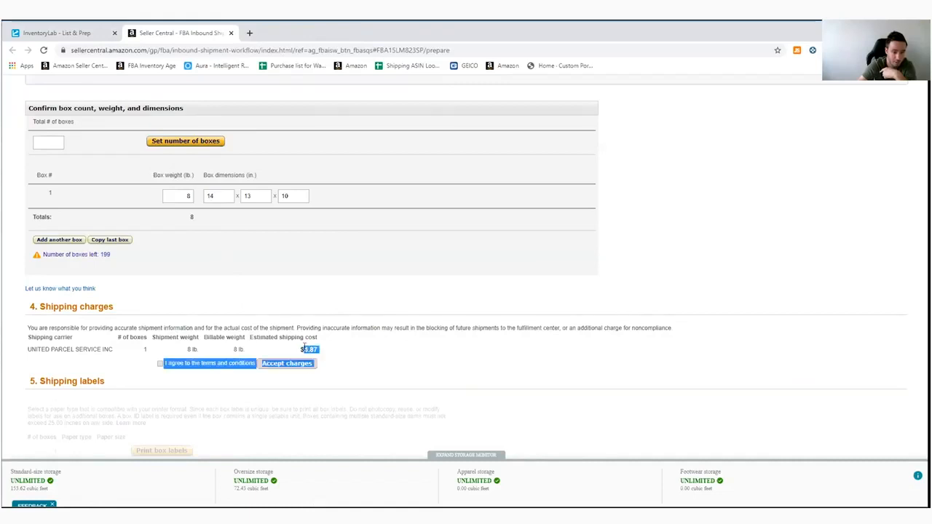
pyautogui.click(356, 346)
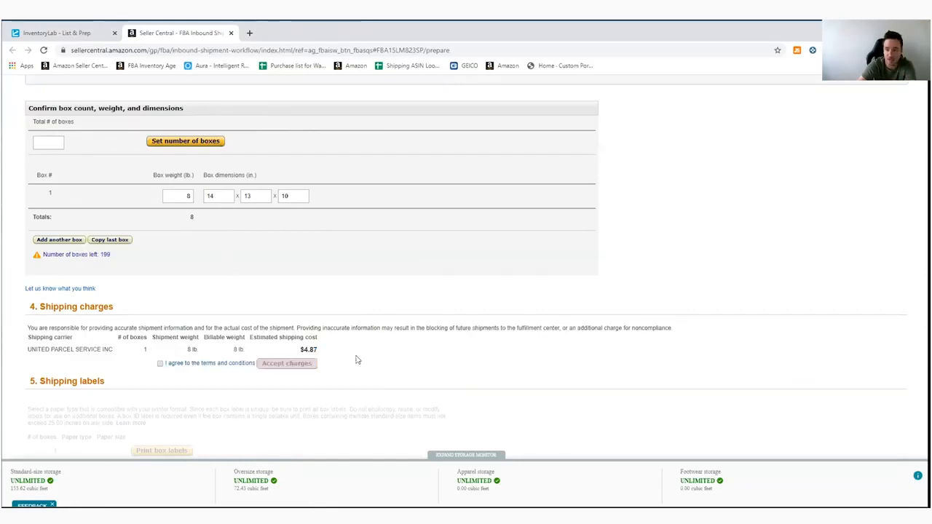
pyautogui.moveTo(318, 350); pyautogui.dragTo(305, 351)
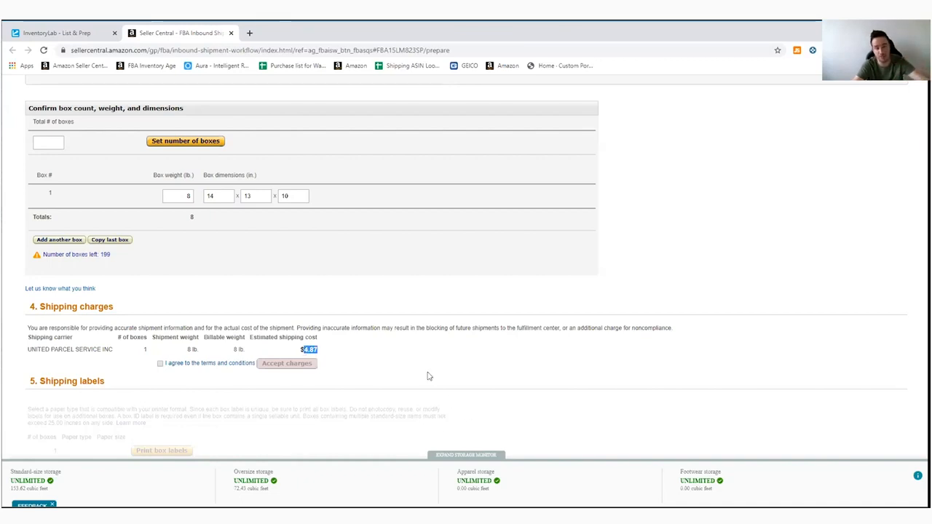
pyautogui.scroll(12, 427, 374)
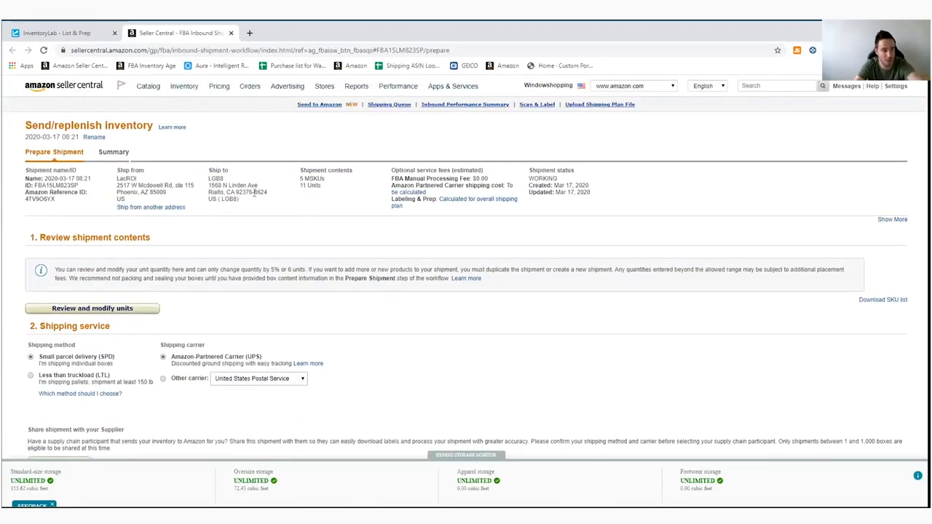
pyautogui.moveTo(208, 192); pyautogui.dragTo(267, 192)
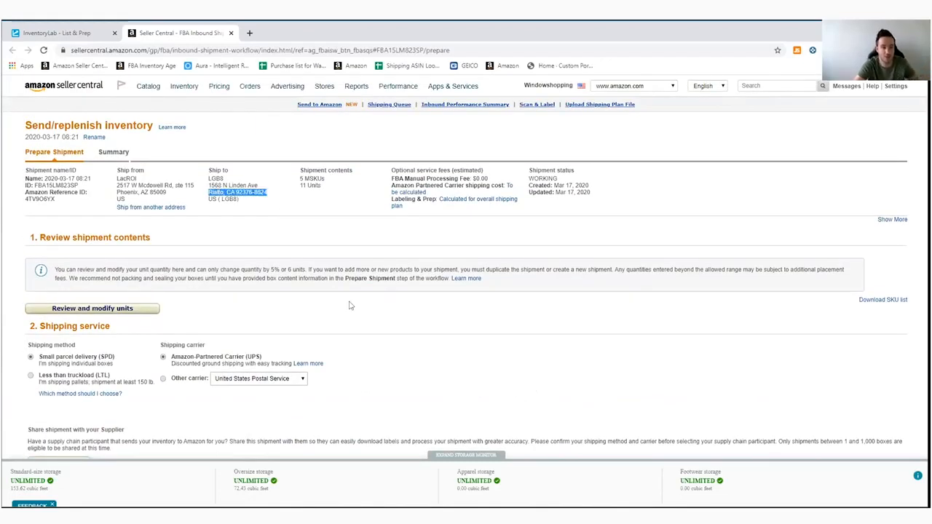
pyautogui.scroll(-5, 444, 364)
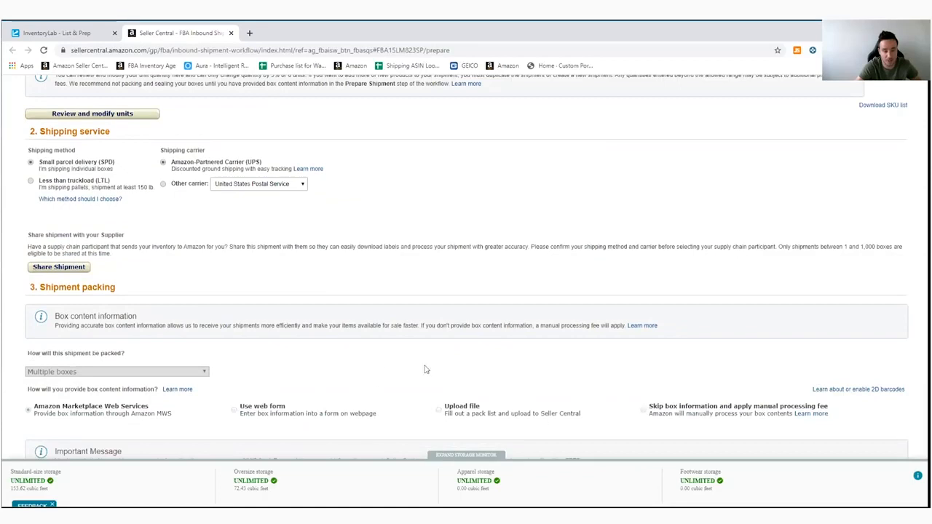
pyautogui.scroll(-6, 426, 370)
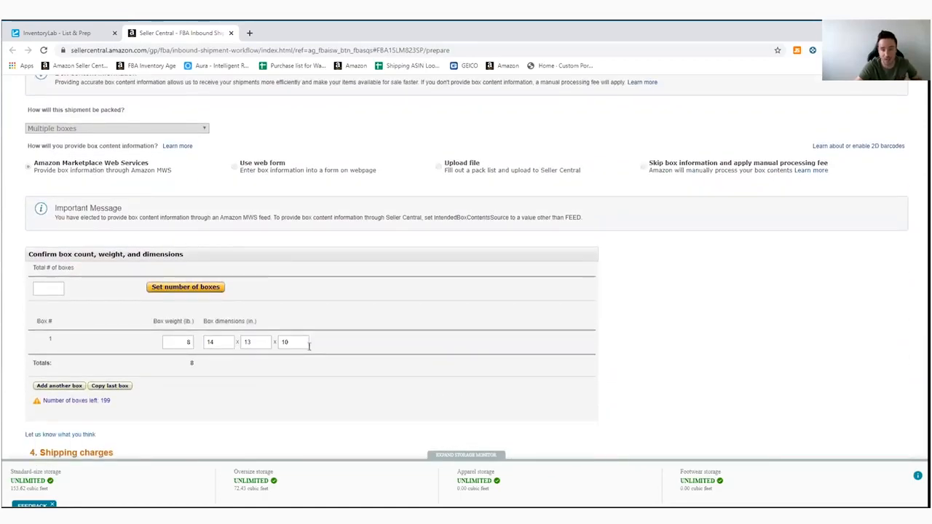
pyautogui.scroll(12, 349, 342)
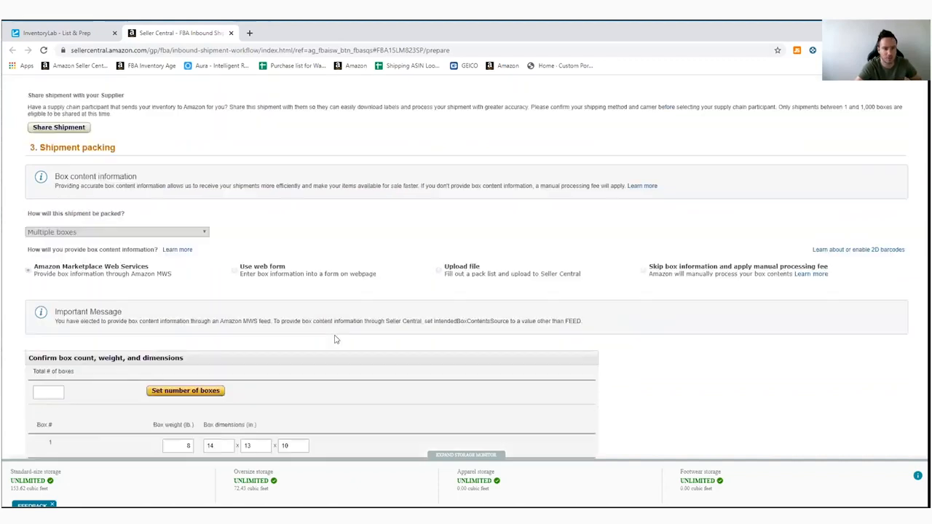
pyautogui.scroll(-9, 386, 338)
pyautogui.scroll(-5, 386, 338)
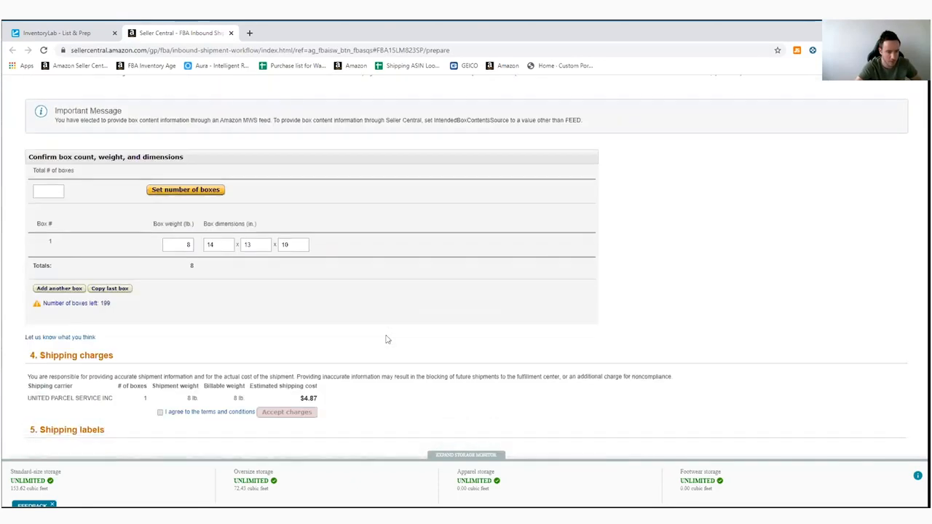
# Agree to the terms, accept the LGB8 shipment's UPS shipping charges, and generate its box labels
pyautogui.scroll(3, 388, 336)
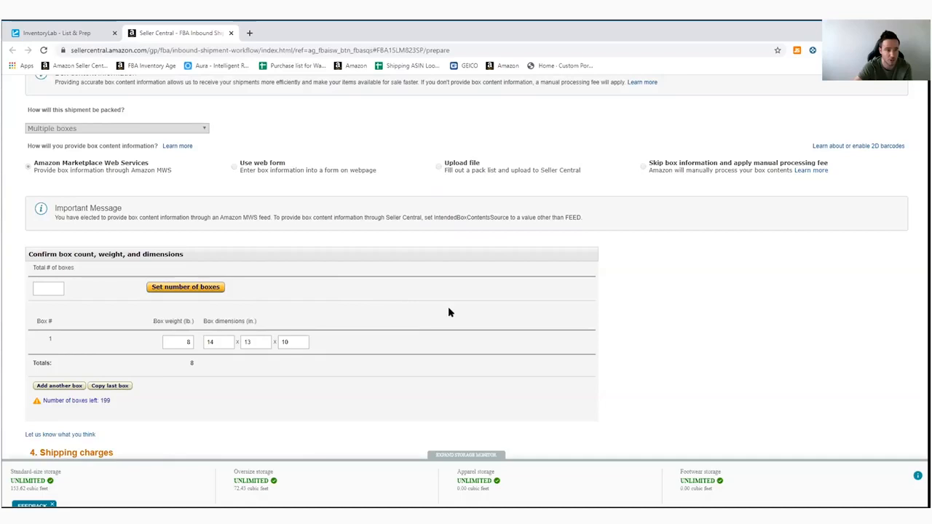
pyautogui.scroll(5, 447, 306)
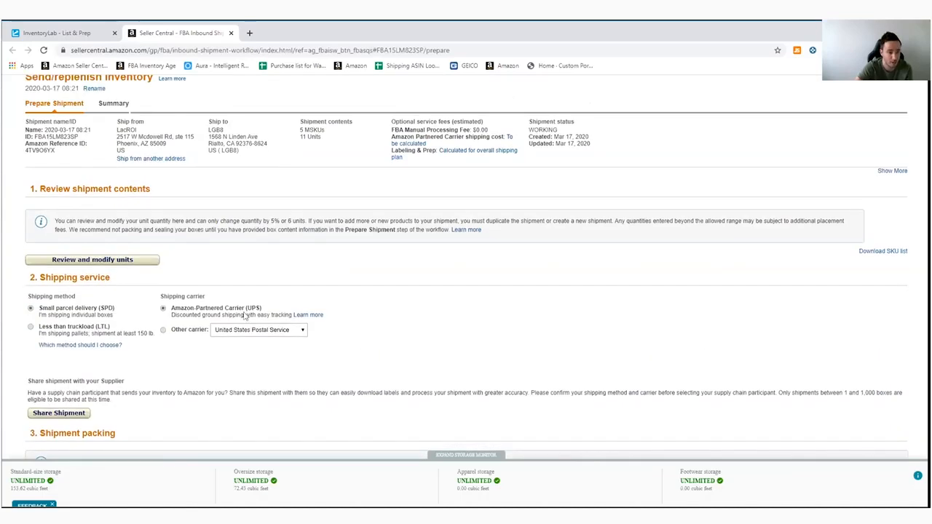
pyautogui.scroll(-5, 341, 314)
pyautogui.scroll(-2, 386, 322)
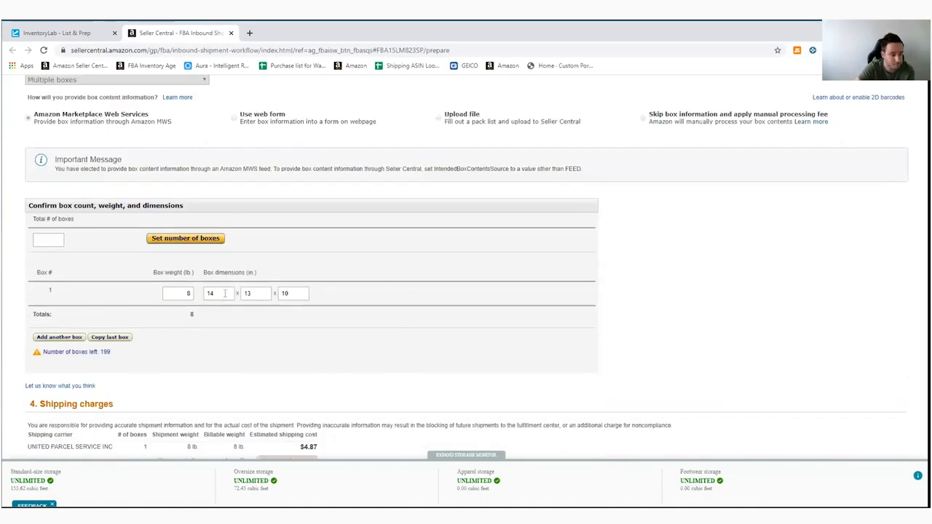
pyautogui.scroll(-2, 284, 327)
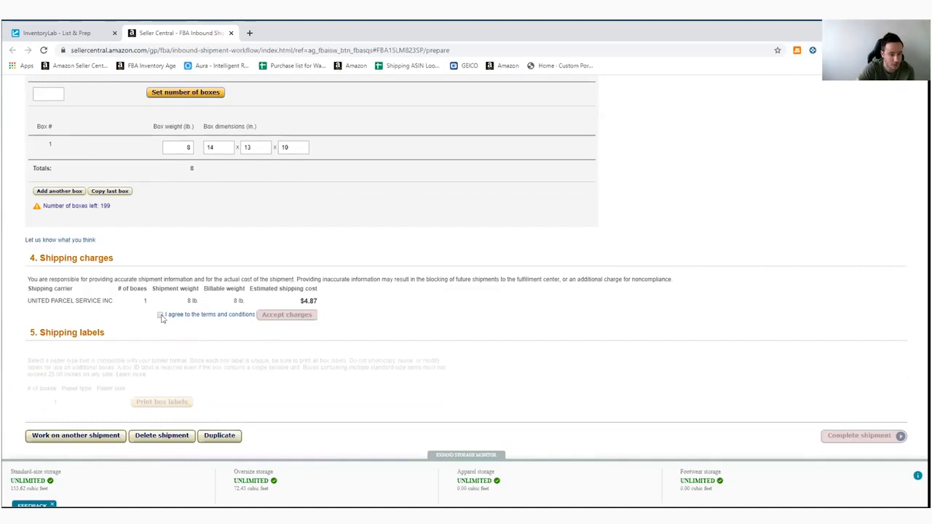
pyautogui.click(161, 314)
pyautogui.click(276, 315)
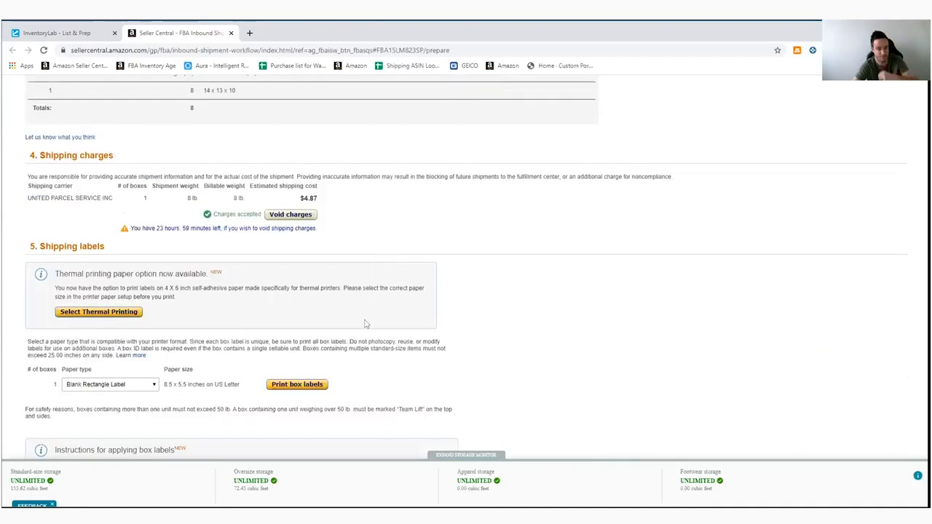
pyautogui.scroll(-3, 366, 322)
pyautogui.click(305, 190)
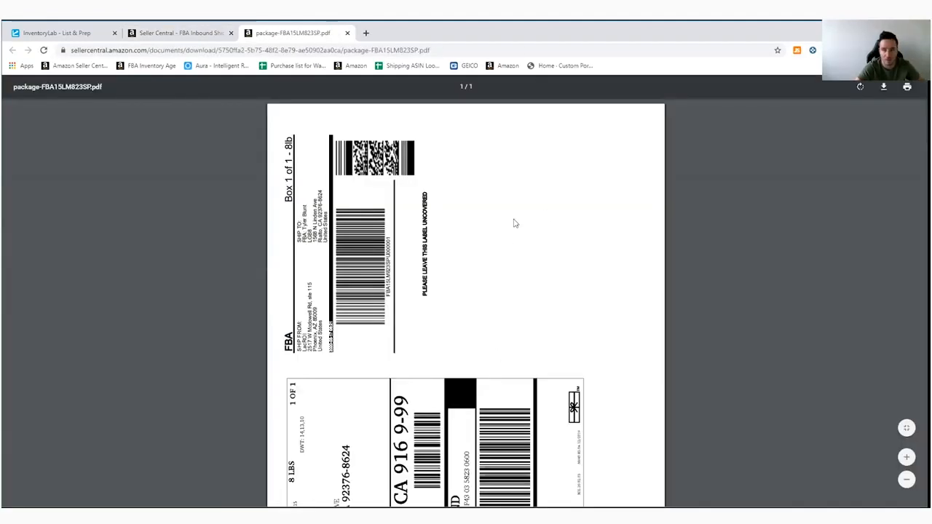
# Examine the LGB8 label PDF, checking both the FBA box label and the UPS Ground shipping label
pyautogui.scroll(-2, 509, 245)
pyautogui.scroll(2, 511, 247)
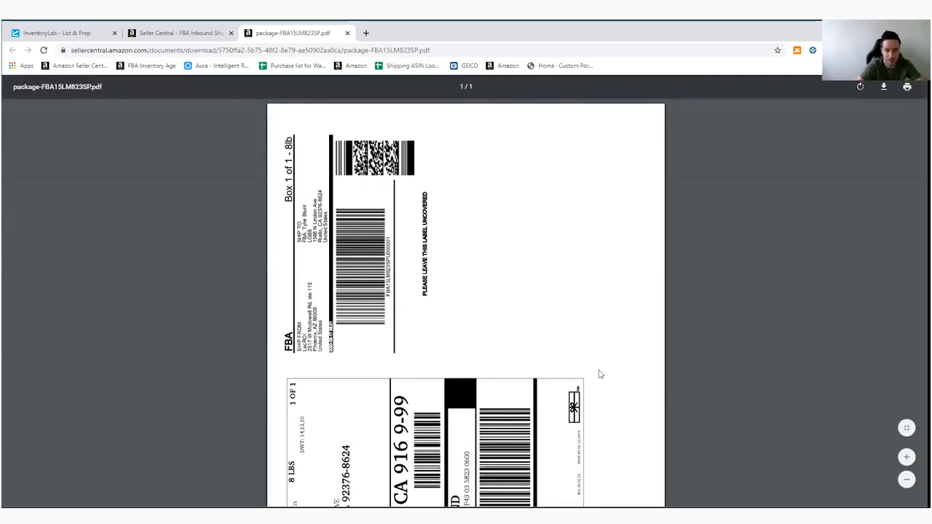
pyautogui.scroll(-2, 761, 369)
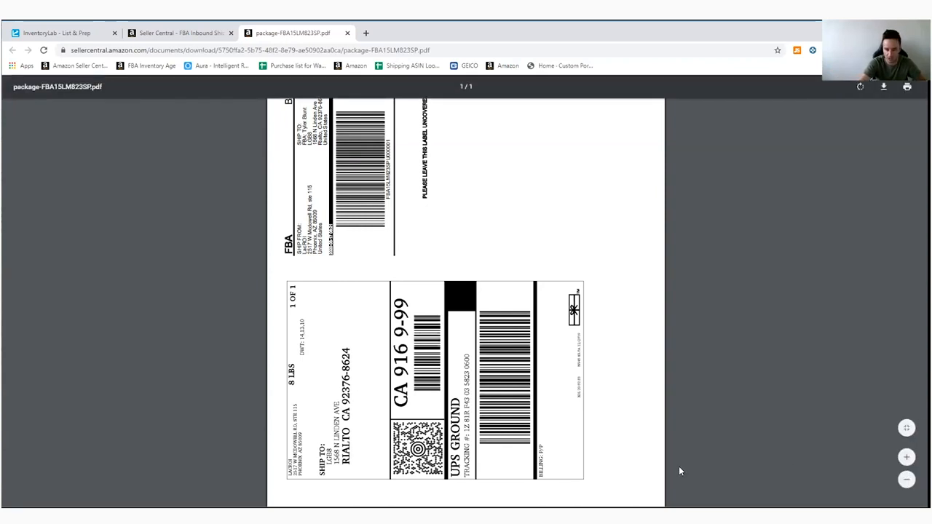
pyautogui.scroll(-1, 554, 424)
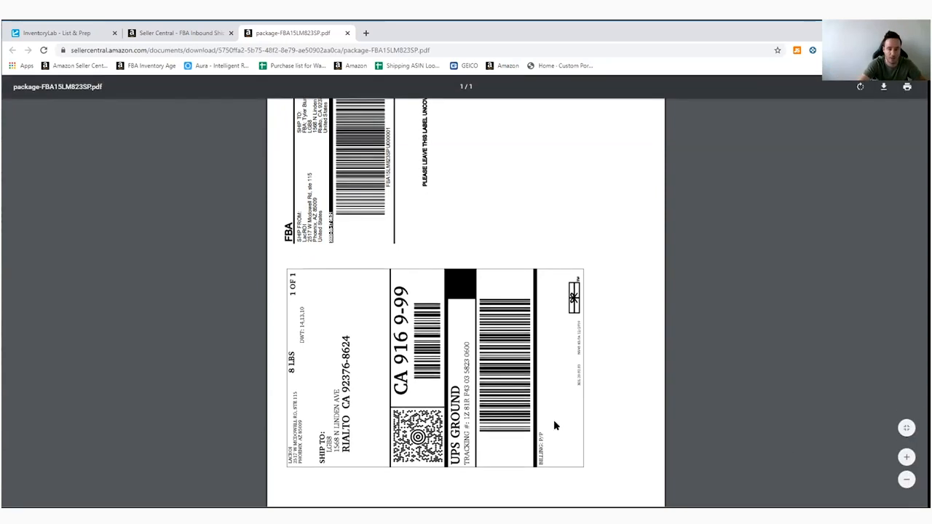
pyautogui.scroll(3, 553, 424)
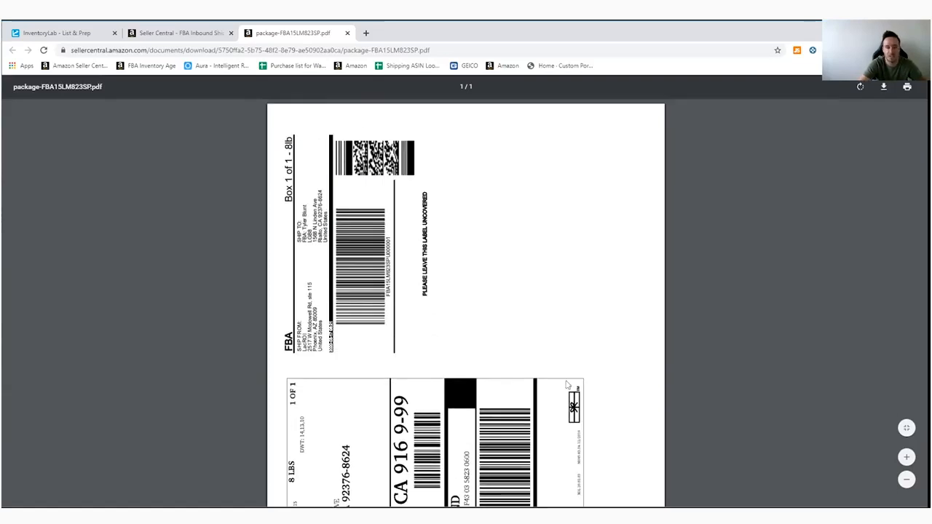
pyautogui.scroll(-3, 566, 385)
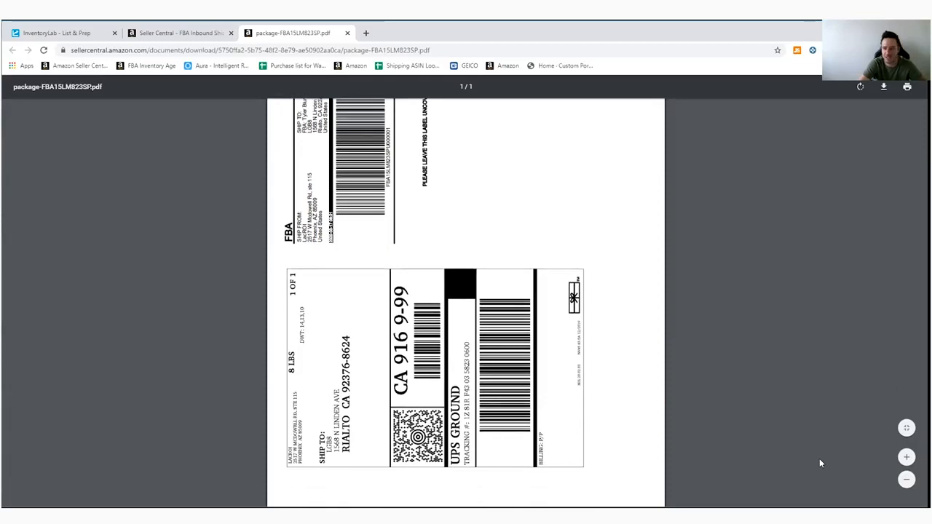
pyautogui.scroll(3, 502, 275)
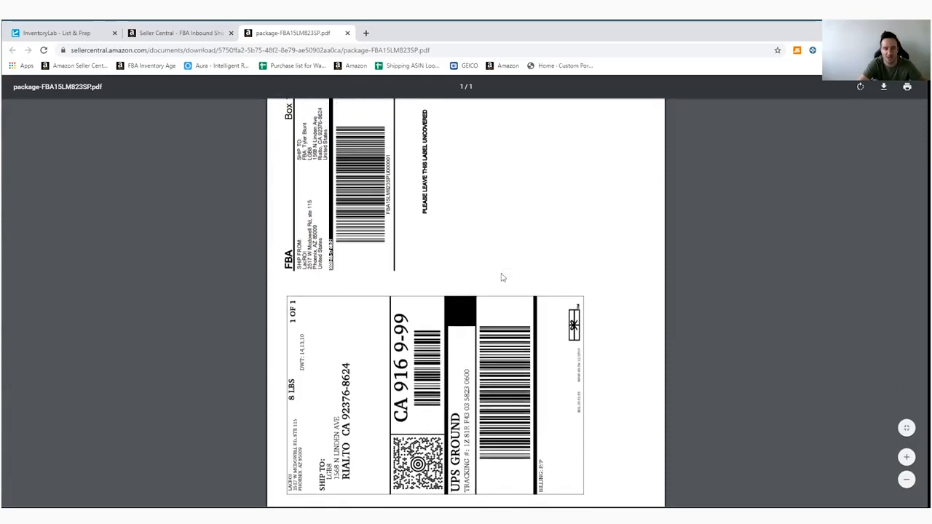